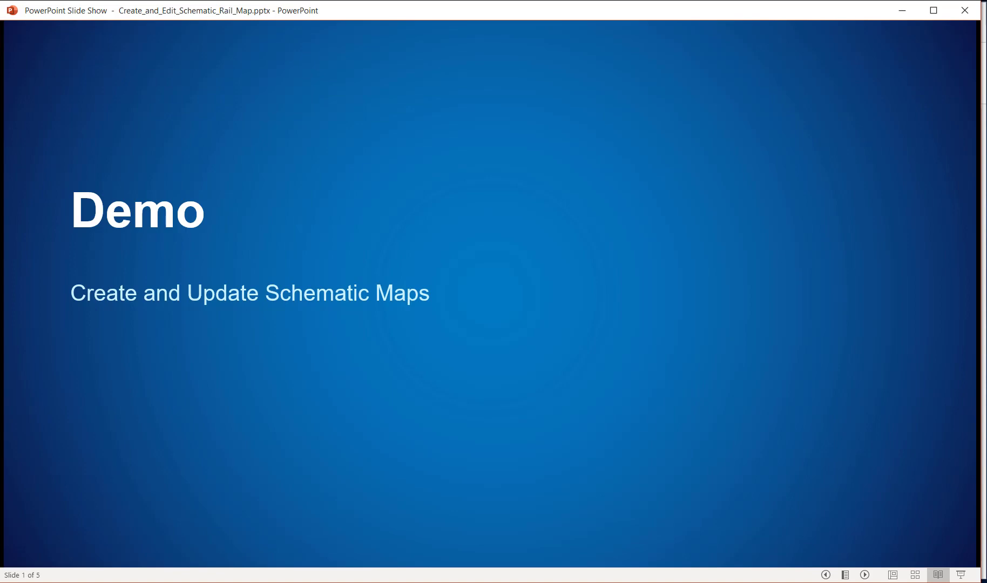
- Advance the slide show from the Demo title slide to slide 4
key("Right")
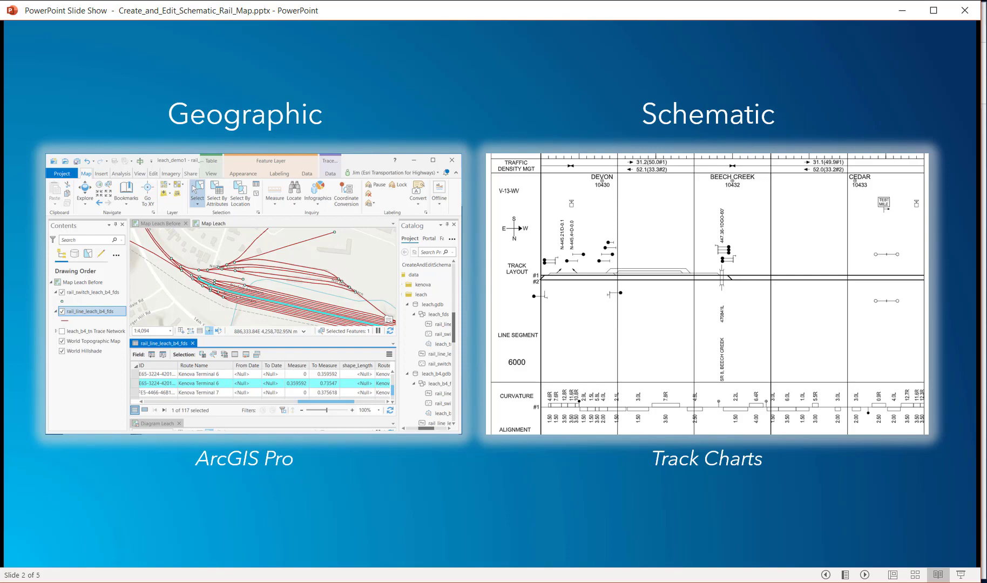
key("Right")
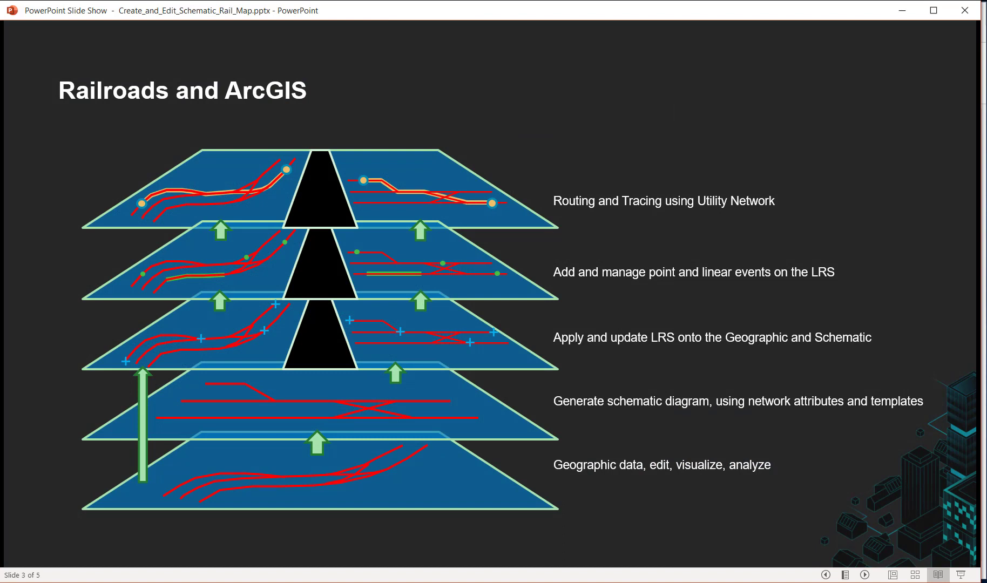
key("Right")
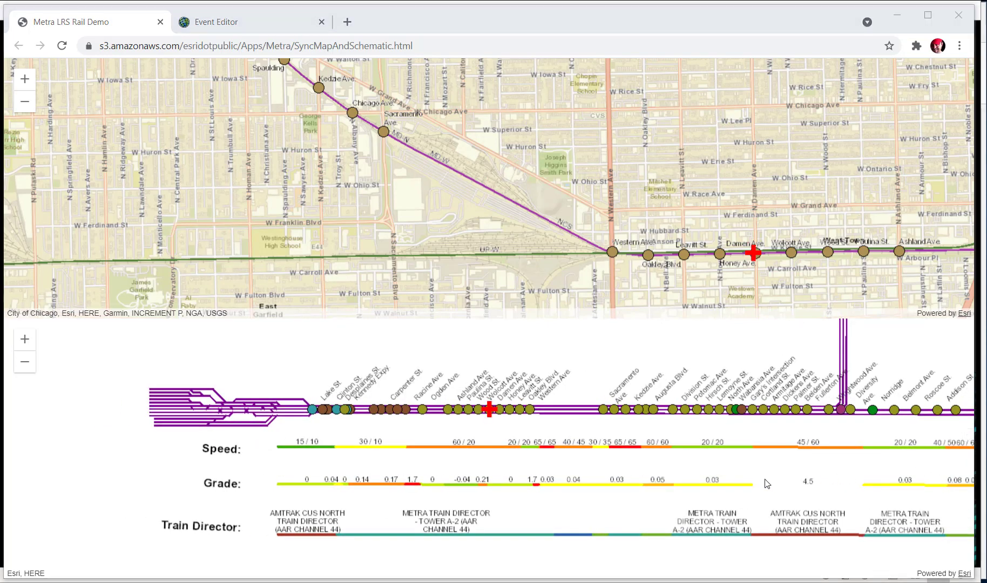
- Pan the schematic and place the location marker on route MD-N at measure 3.391
left_click_drag(813, 464, 483, 451)
left_click(482, 451)
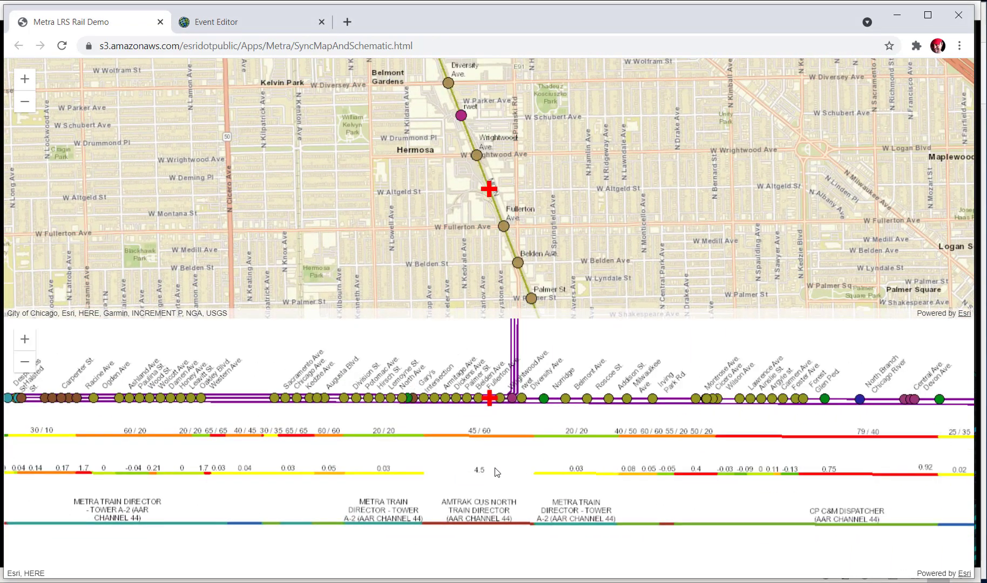
left_click_drag(518, 475, 760, 479)
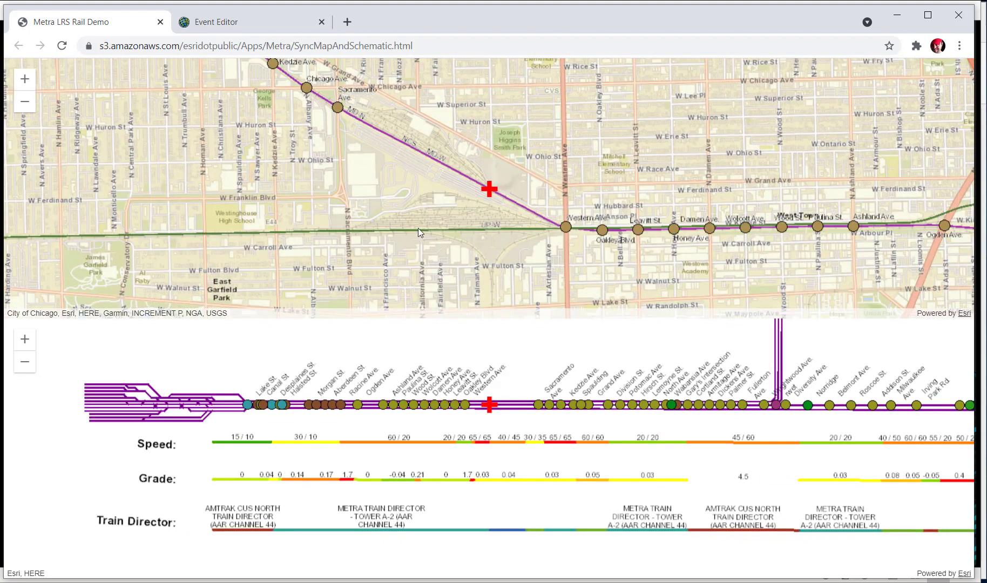
left_click(454, 171)
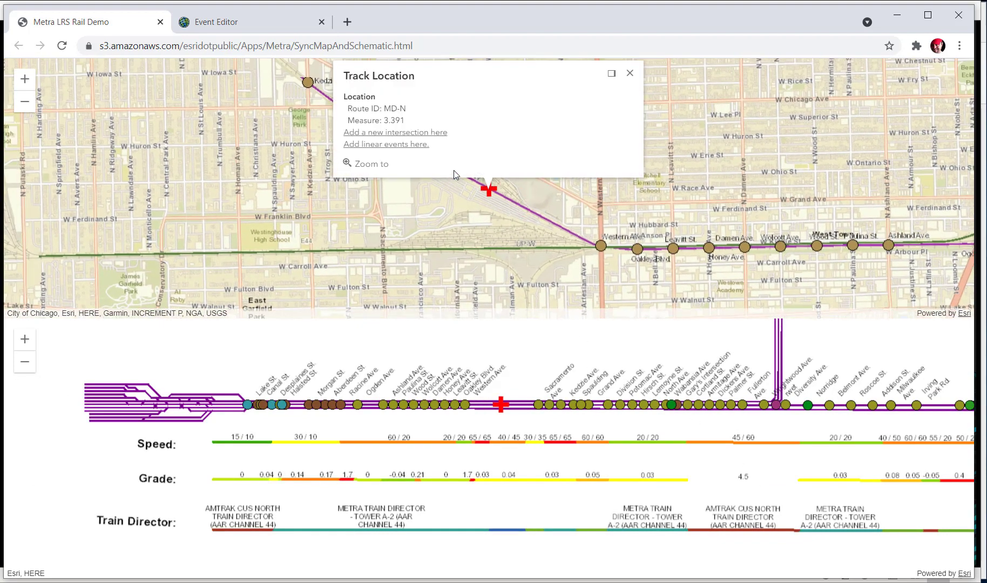
- Confirm route MD-N's From Measure of 3.1013772 is in Miles, then return to ArcGIS Pro
left_click(283, 27)
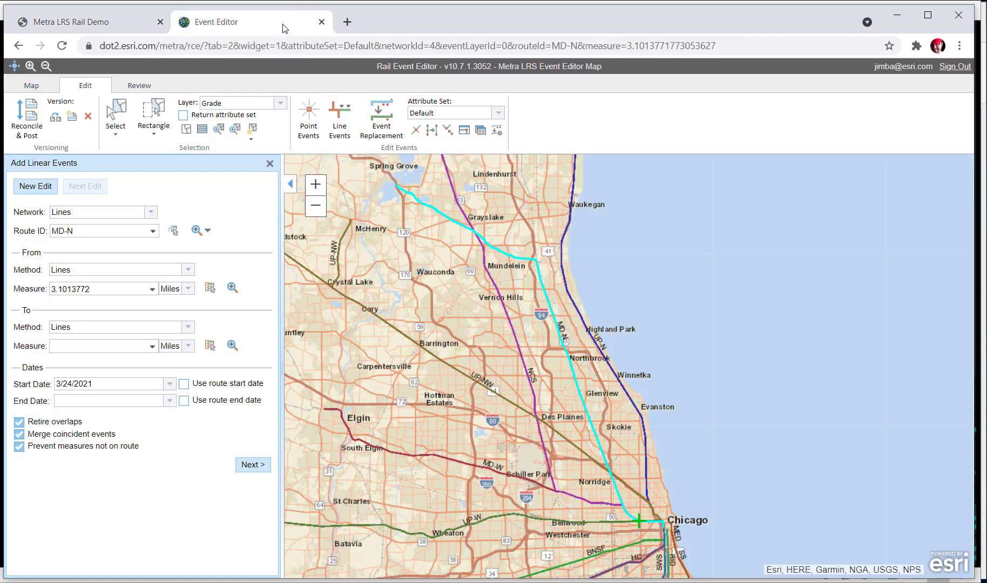
left_click(188, 289)
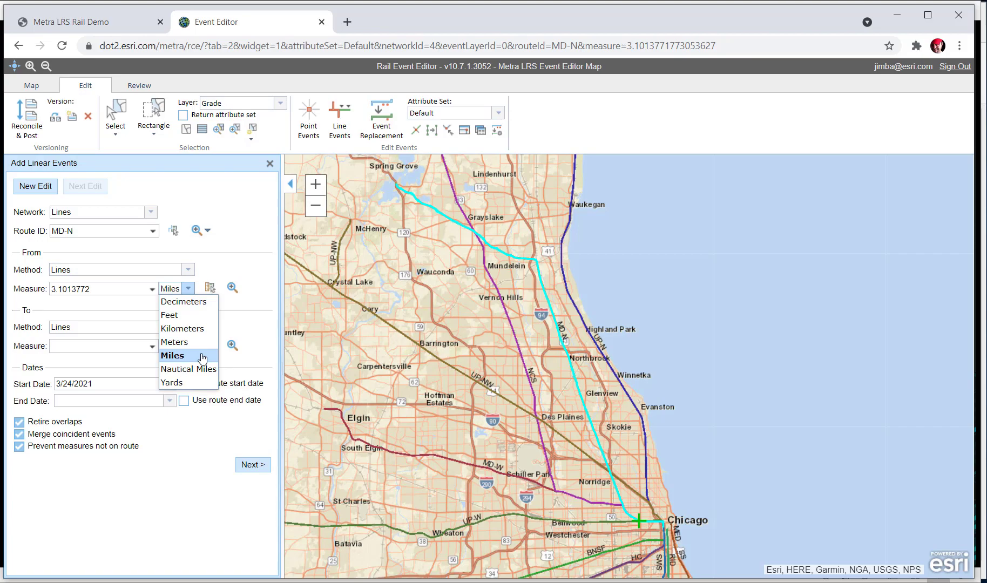
key("alt+Tab")
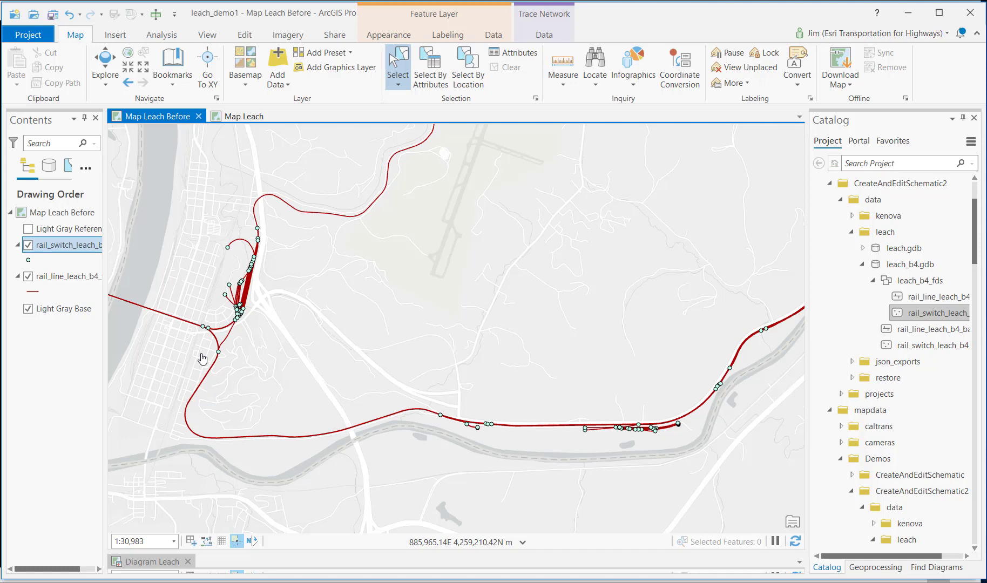
- Zoom to the MLB Zoom 1 bookmark and browse the geoprocessing toolboxes to Trace Network Tools
left_click(173, 70)
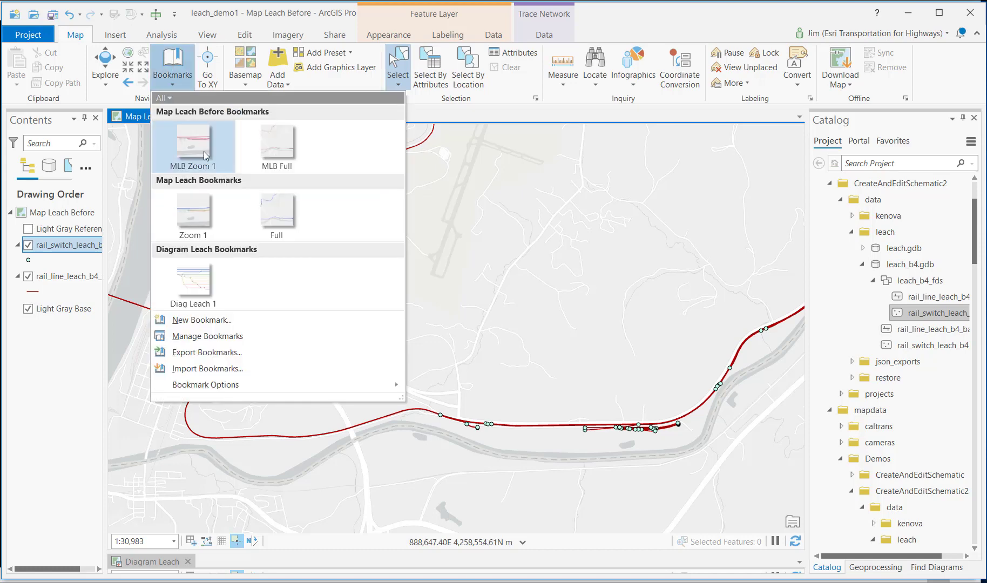
left_click(203, 149)
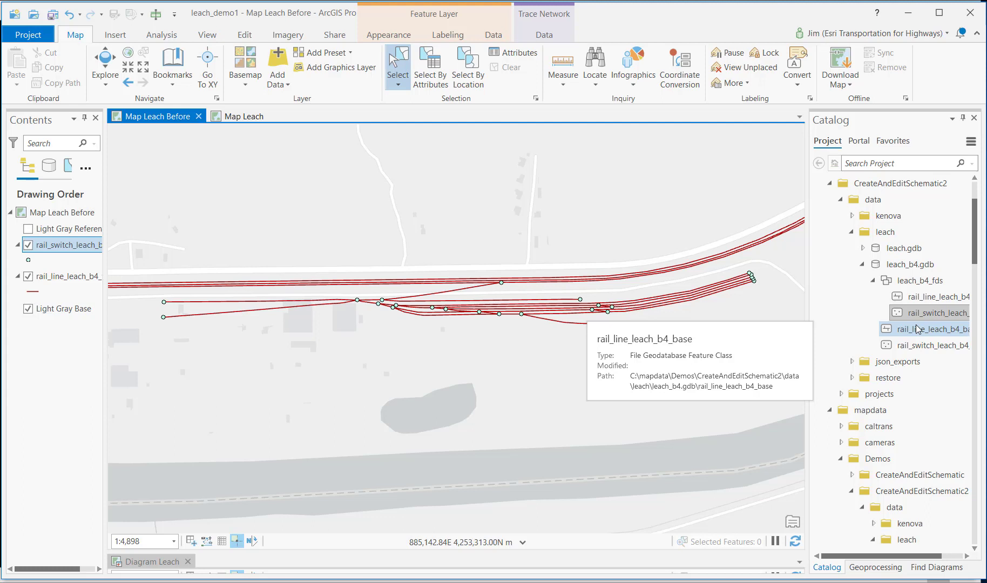
left_click(876, 567)
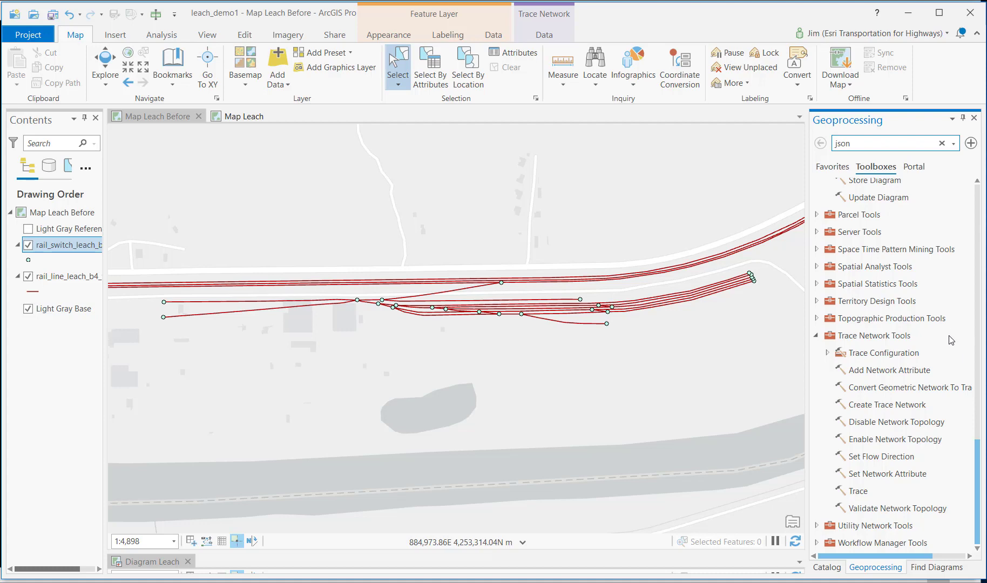
scroll(952, 339, "up", 3)
scroll(951, 339, "up", 4)
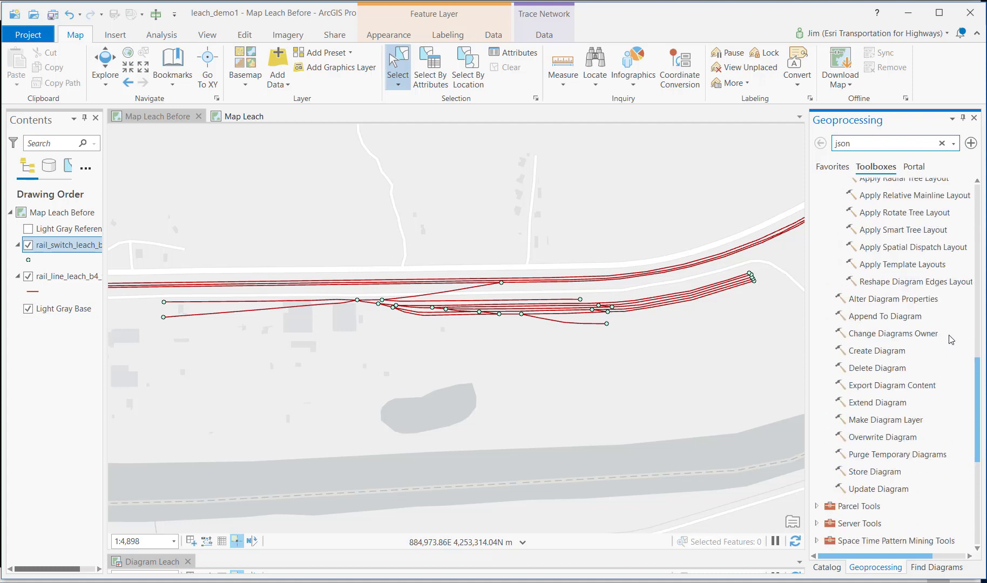
scroll(950, 340, "down", 9)
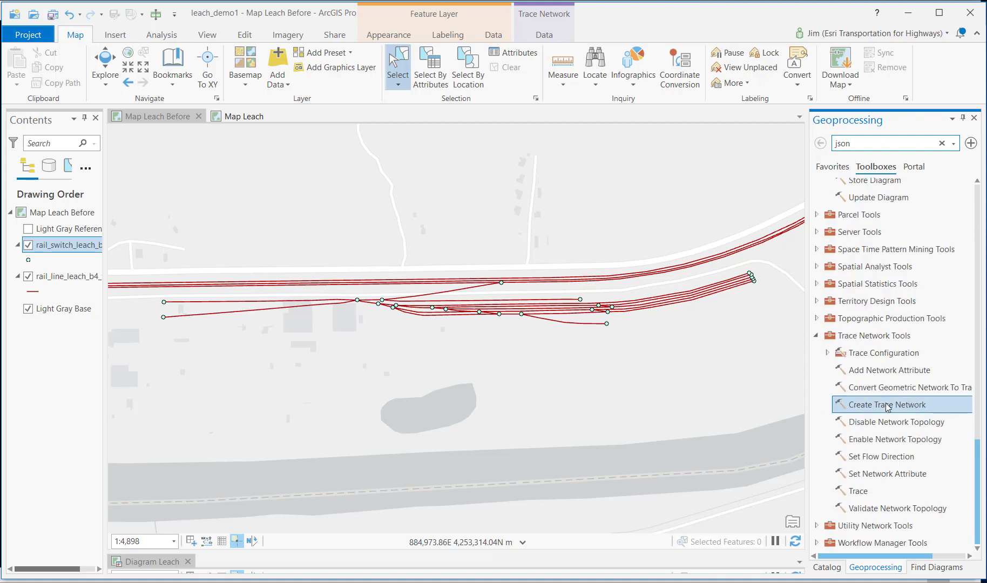
- Start Create Trace Network with input dataset leach_b4_fds and network name leach_b4_tn
left_click(886, 406)
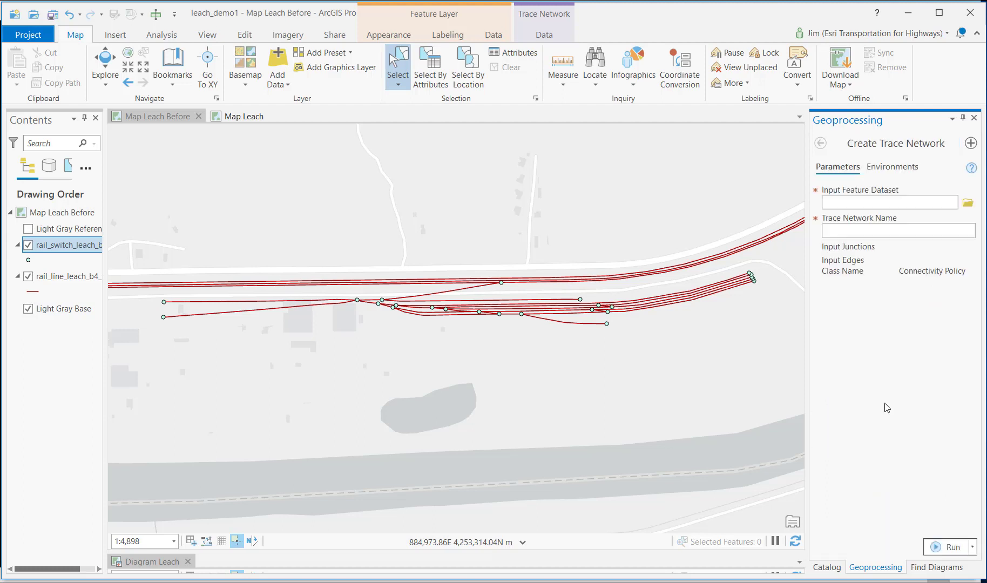
left_click(968, 204)
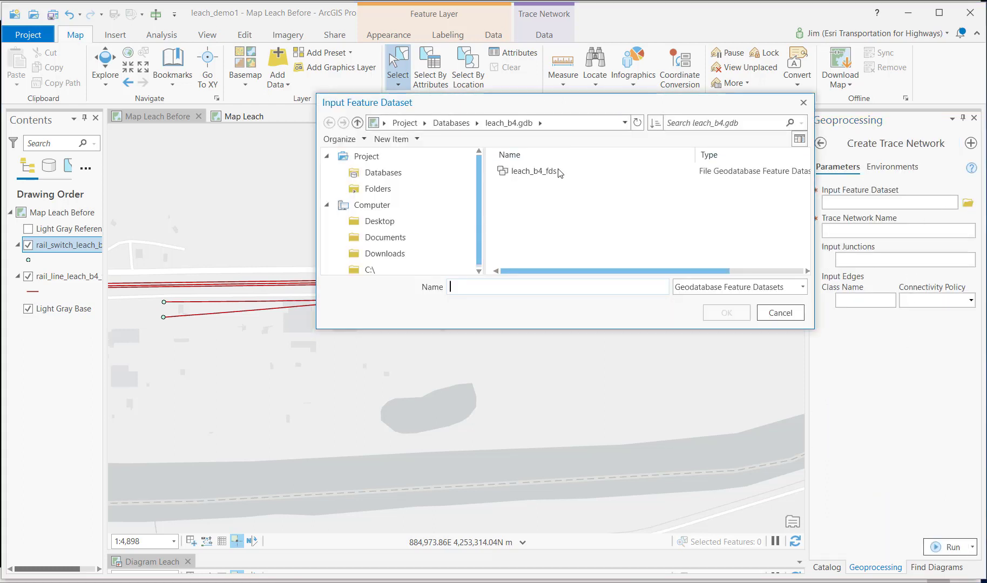
left_click(557, 171)
left_click(738, 312)
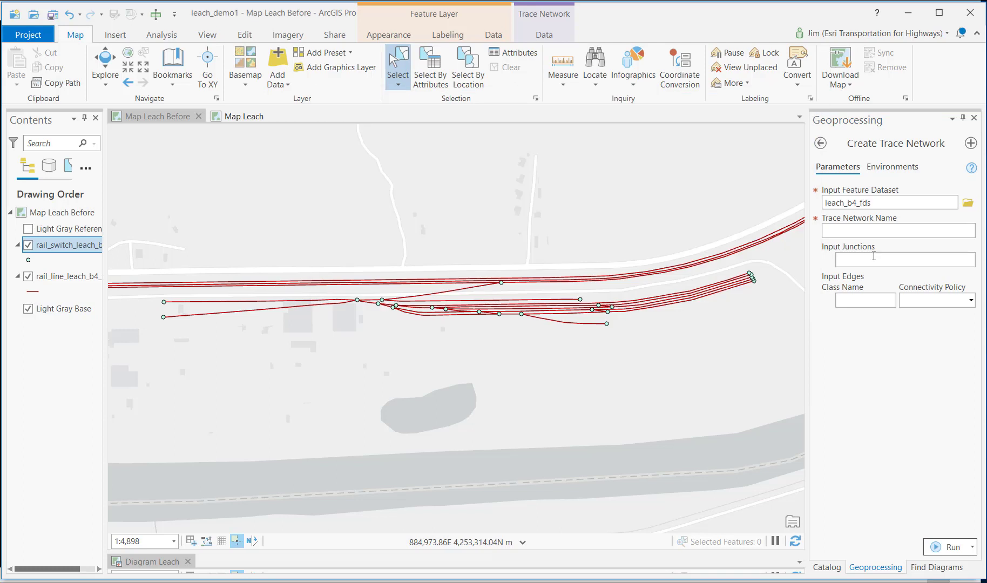
left_click(908, 227)
type("leach_b4_tn")
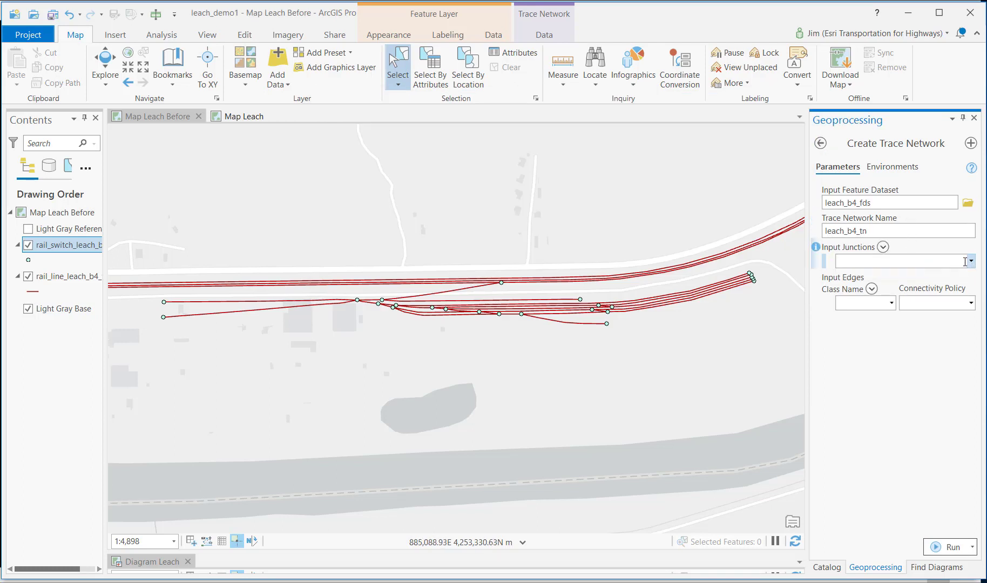
- Use rail_switch_leach_b4_fds junctions and rail_line_leach_b4_fds simple edges, and run the tool
left_click(972, 263)
left_click(950, 277)
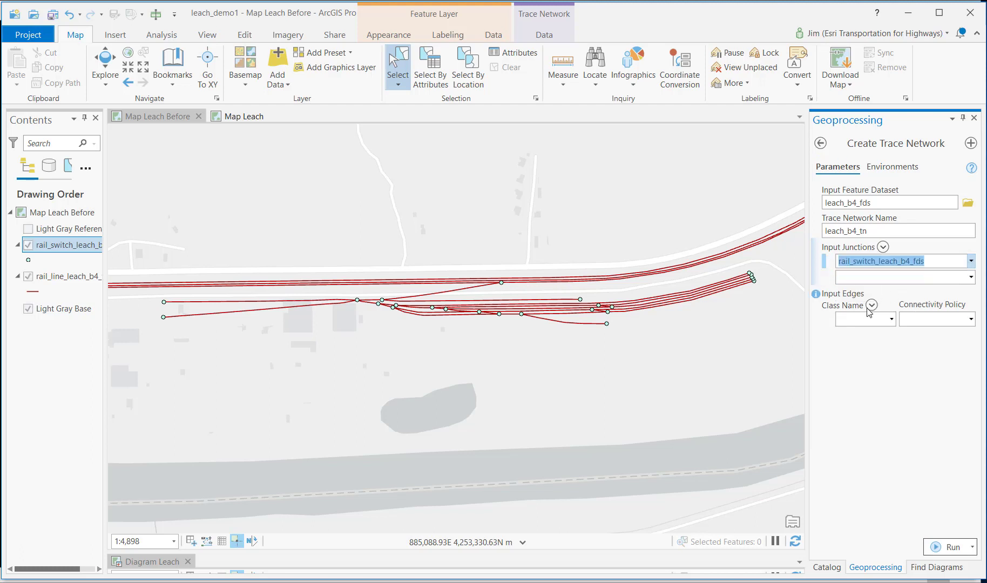
left_click(892, 319)
left_click(881, 335)
left_click(952, 549)
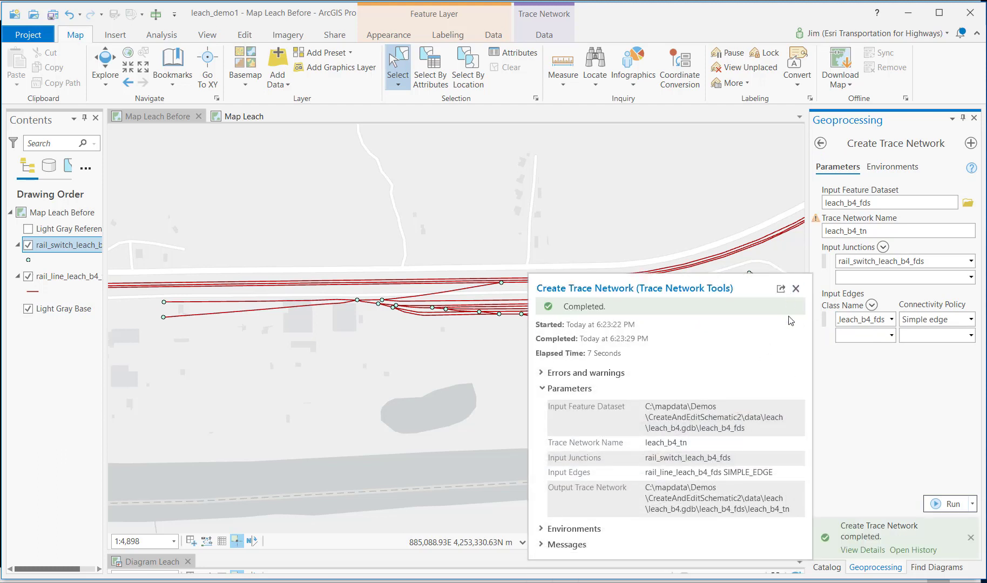
left_click(796, 289)
left_click(827, 567)
- Add leach_b4_tn with all participating classes to the map and expand its sublayers
mouse_move(942, 332)
mouse_move(943, 331)
left_mouse_down()
mouse_move(429, 352)
mouse_move(348, 365)
left_mouse_up()
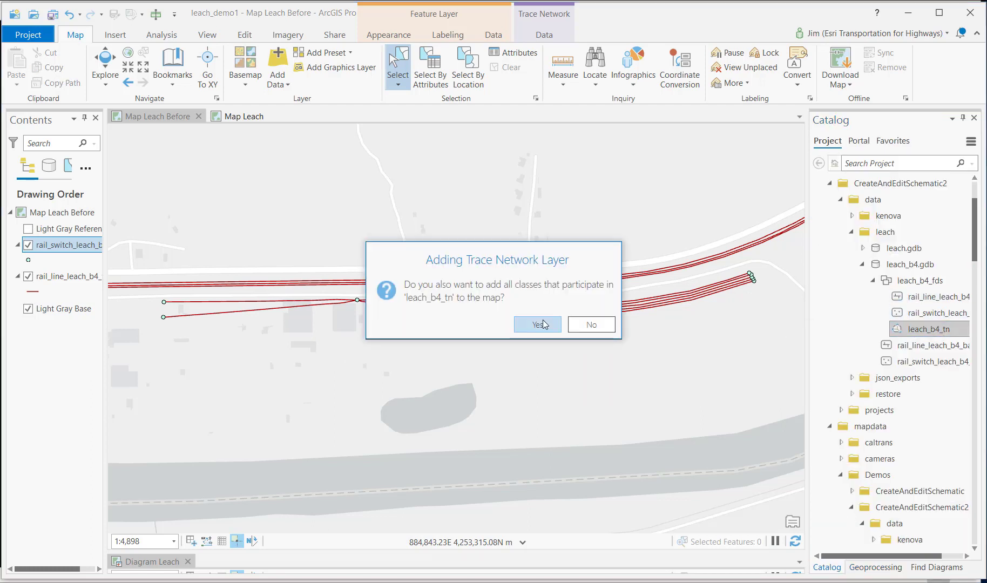
left_click(540, 325)
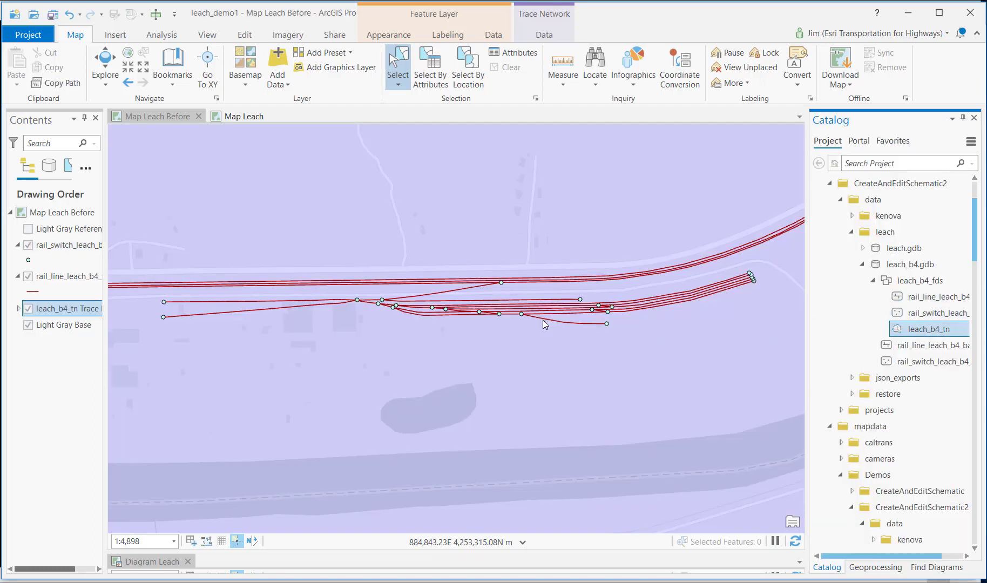
left_click(18, 309)
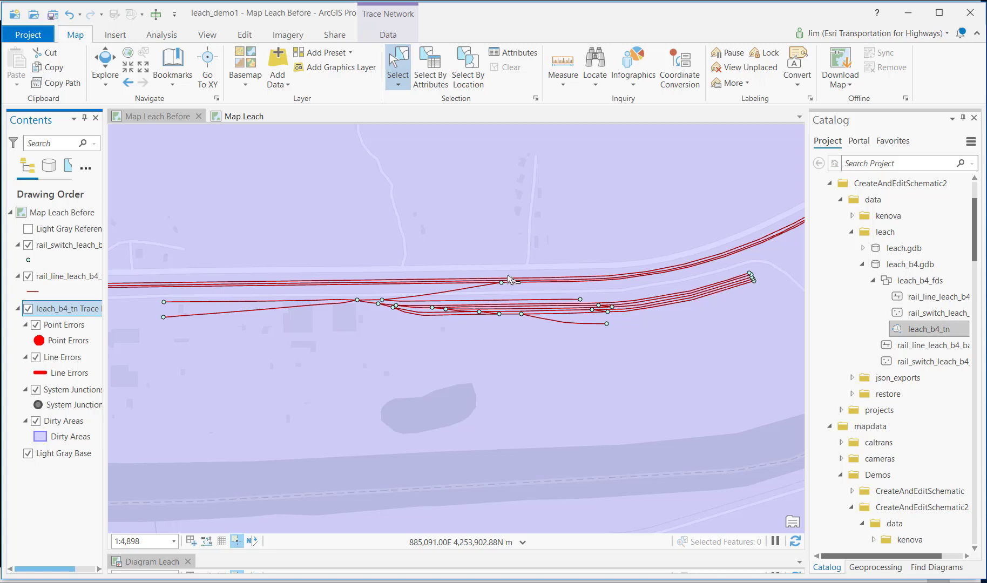
left_click(876, 567)
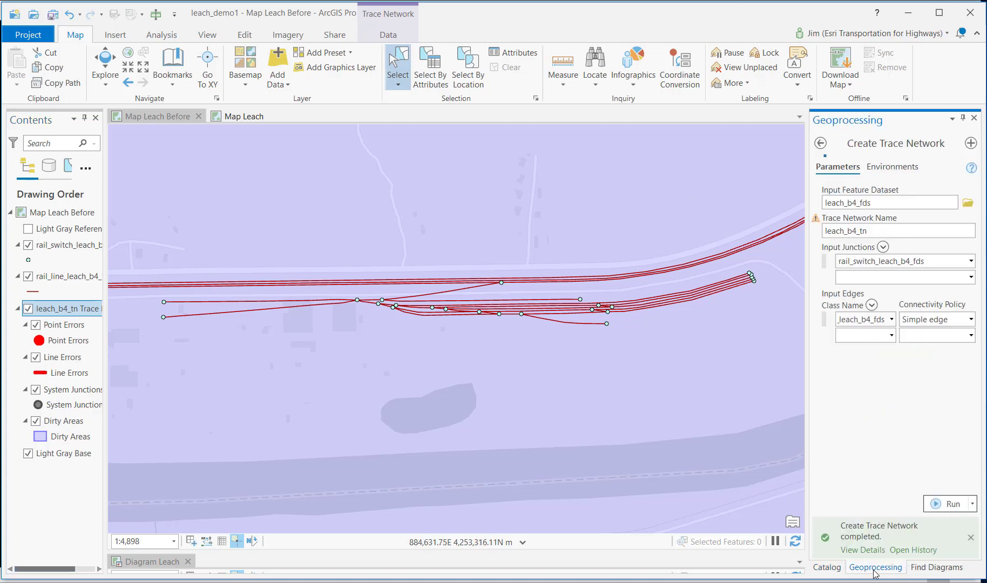
- Enable network topology on the leach_b4_tn trace network
left_click(820, 143)
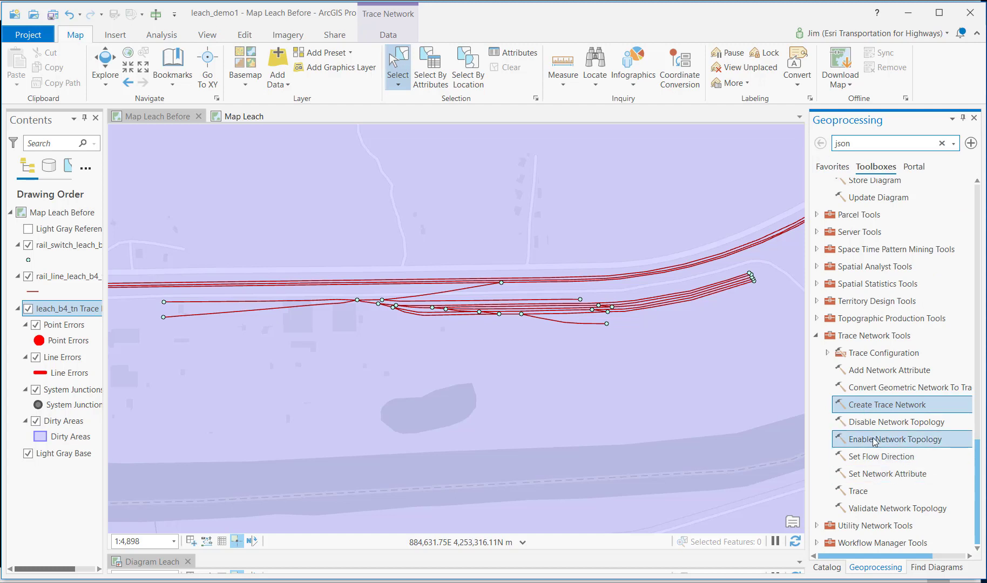
left_click(891, 440)
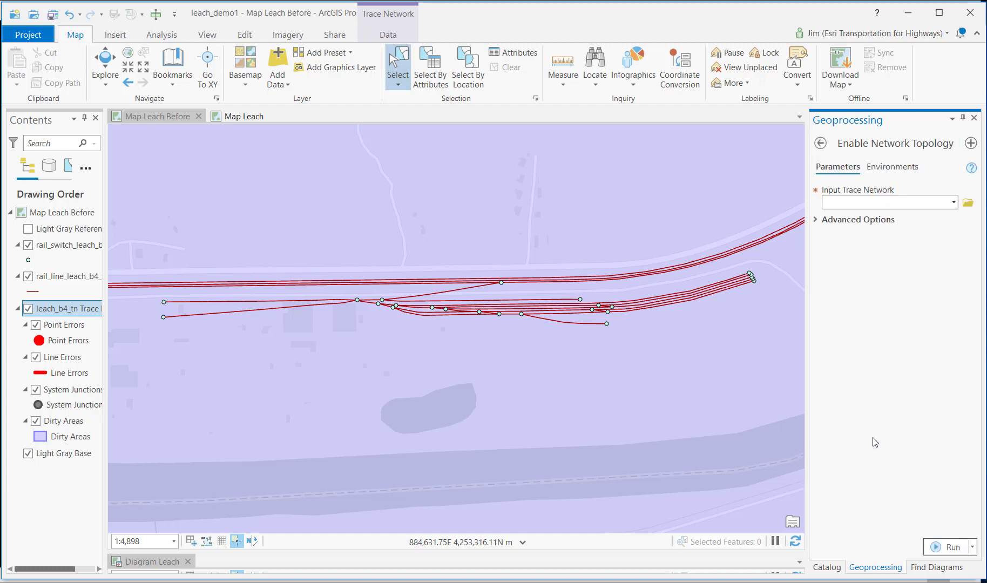
left_click(954, 202)
left_click(937, 217)
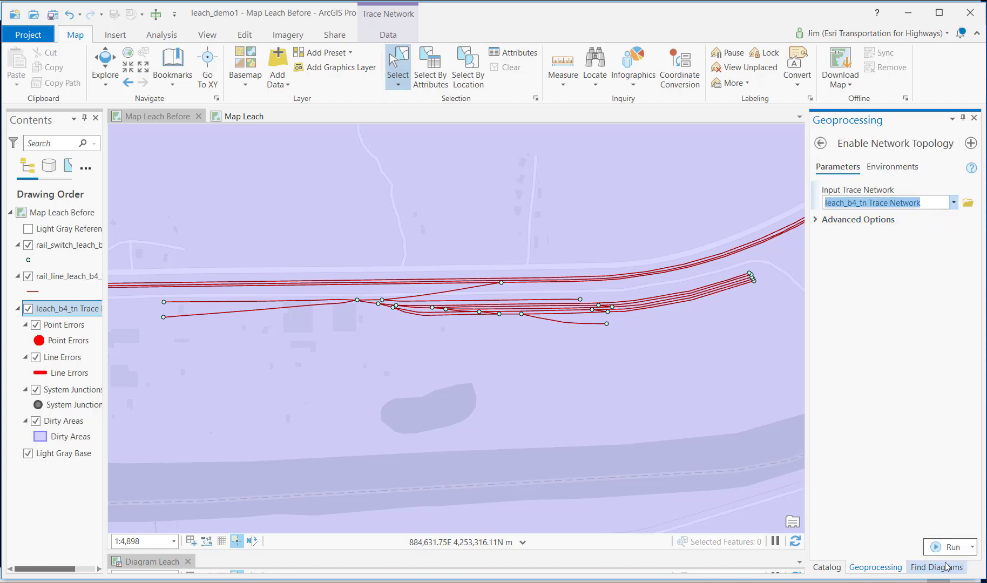
left_click(952, 548)
mouse_move(886, 554)
left_click(796, 339)
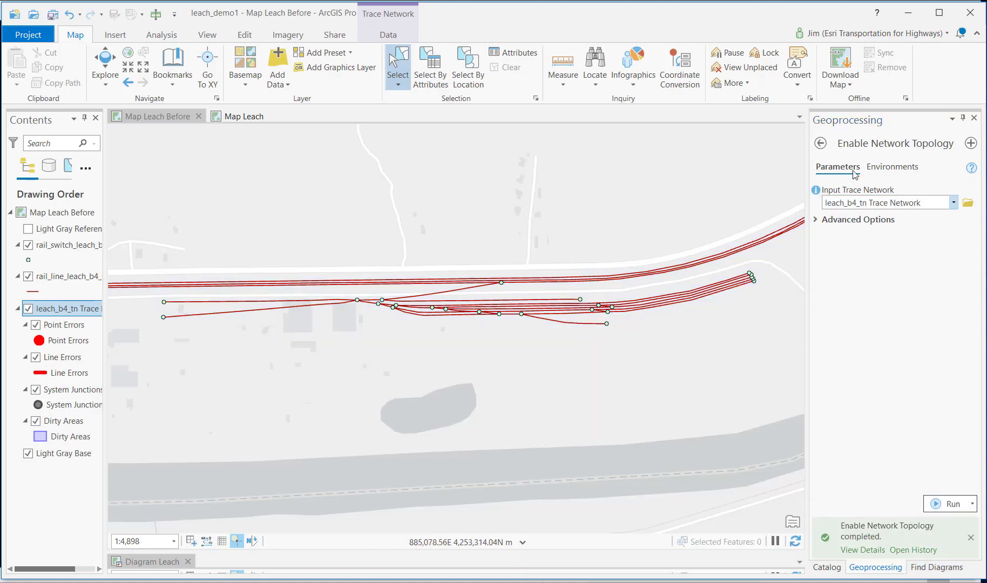
- Validate the leach_b4_tn network topology and dismiss the no-dirty-area warning
left_click(820, 143)
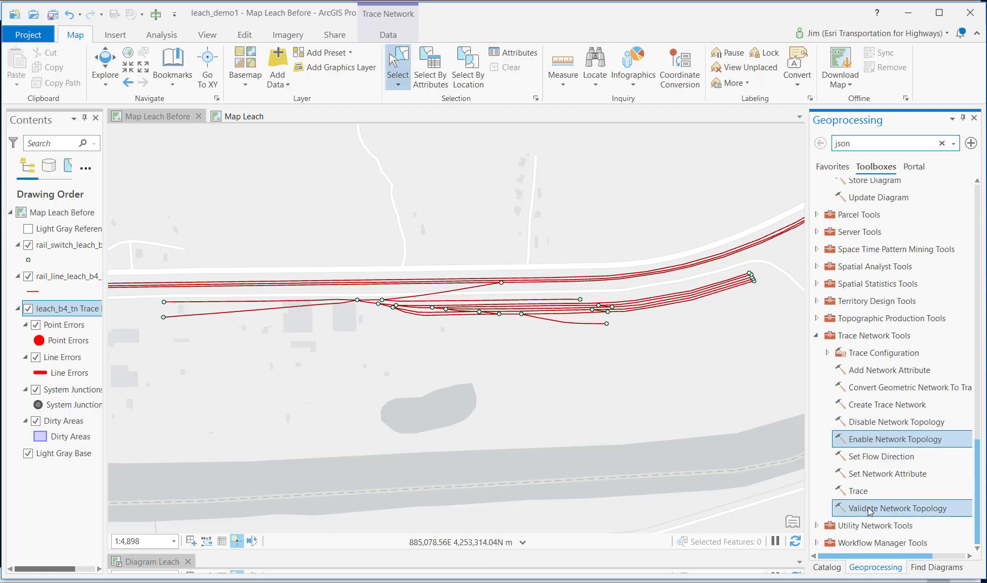
left_click(885, 508)
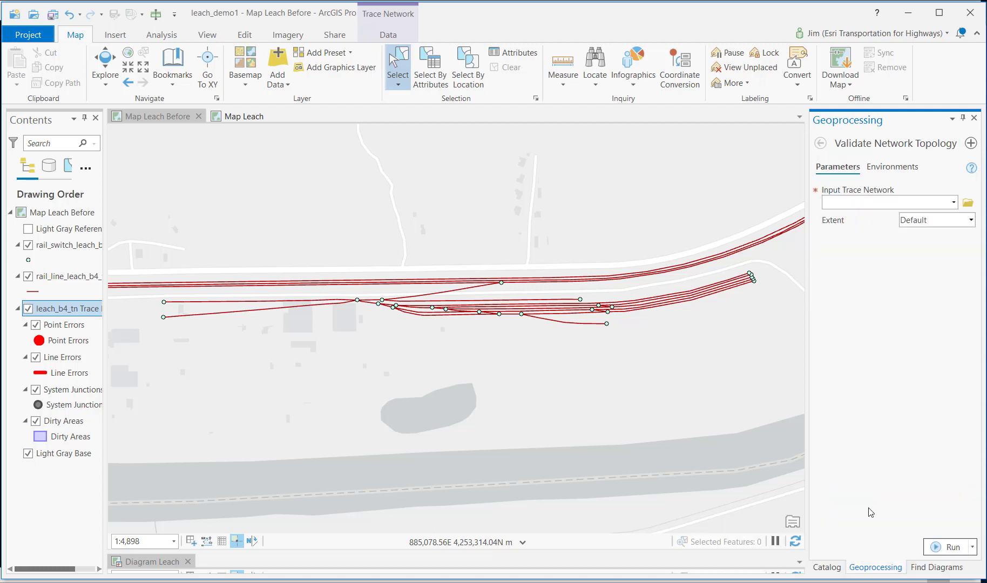
left_click(954, 202)
left_click(946, 219)
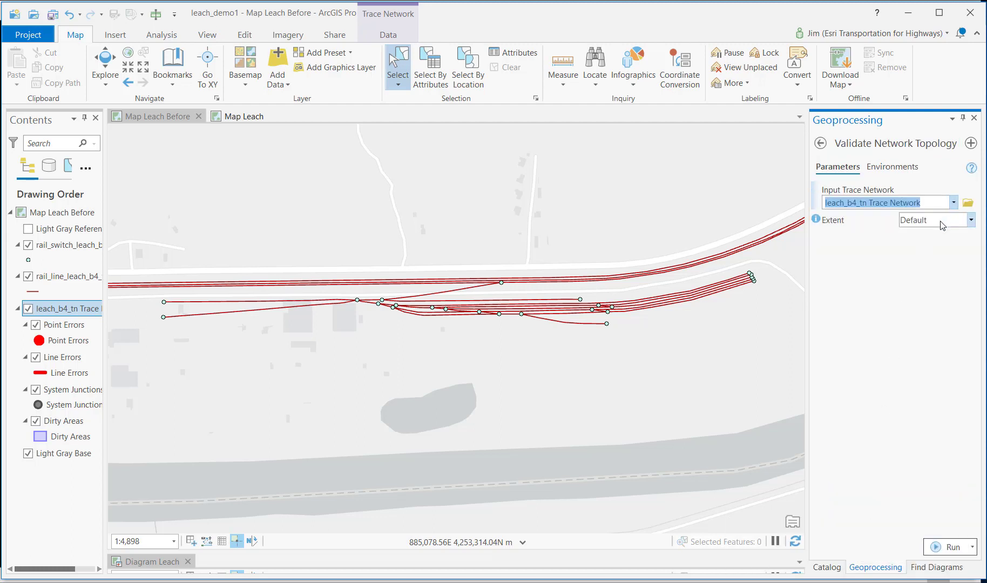
left_click(946, 547)
mouse_move(946, 550)
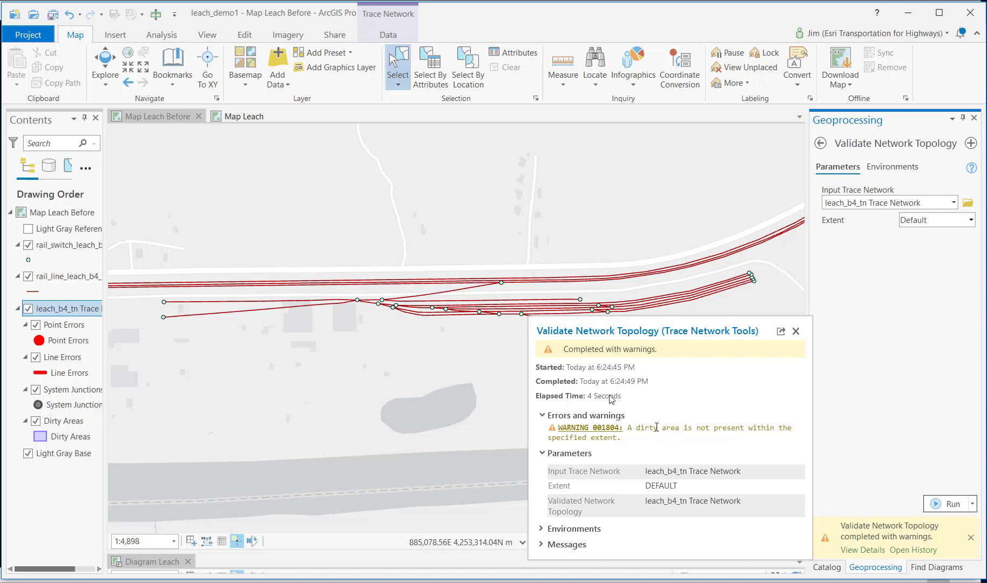
left_click(796, 332)
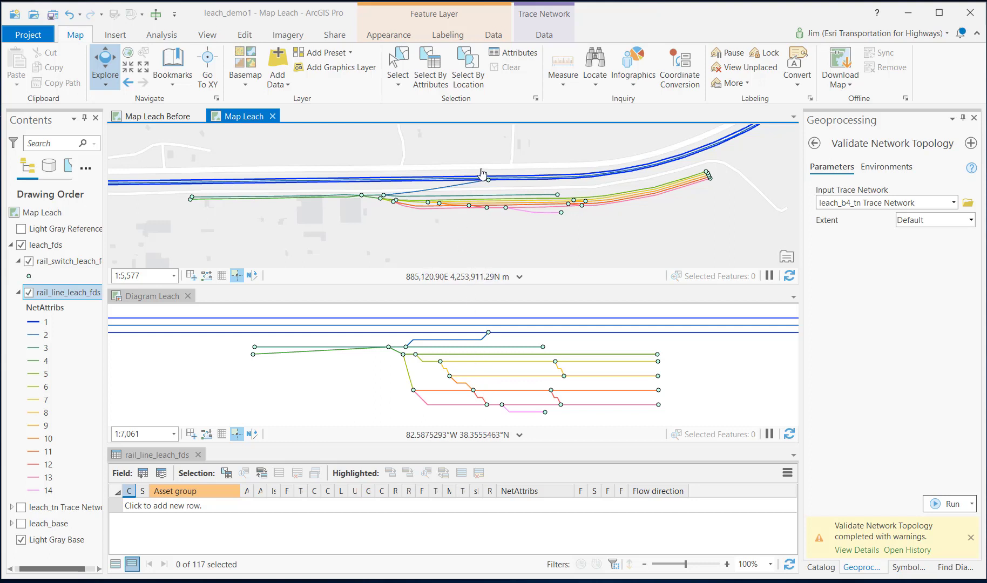
- Box-select the six mainline tracks and apply the selection to Diagram Leach
scroll(453, 192, "up", 1)
scroll(454, 192, "up", 1)
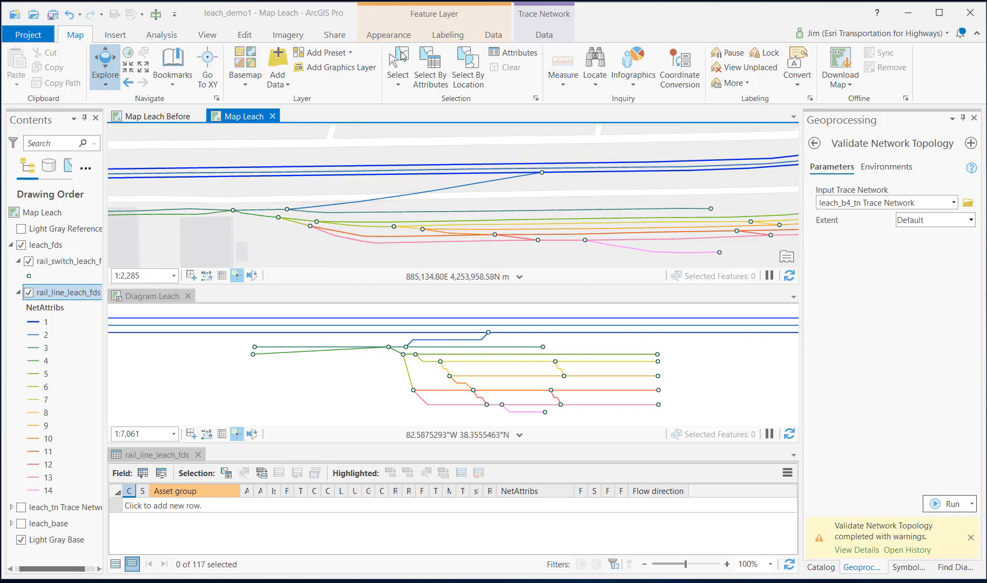
left_click(398, 64)
left_click_drag(514, 158, 554, 191)
left_click(544, 34)
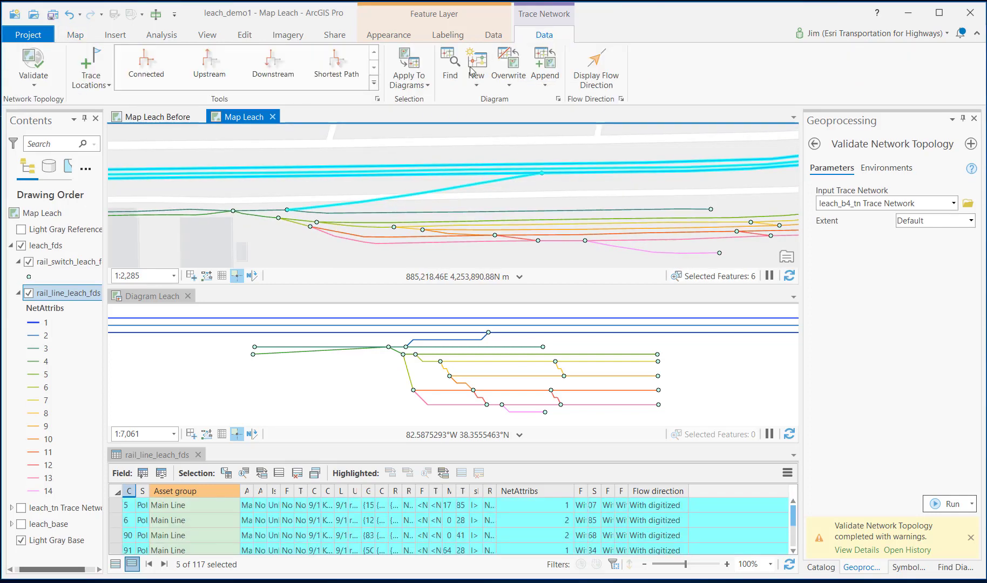
left_click(421, 77)
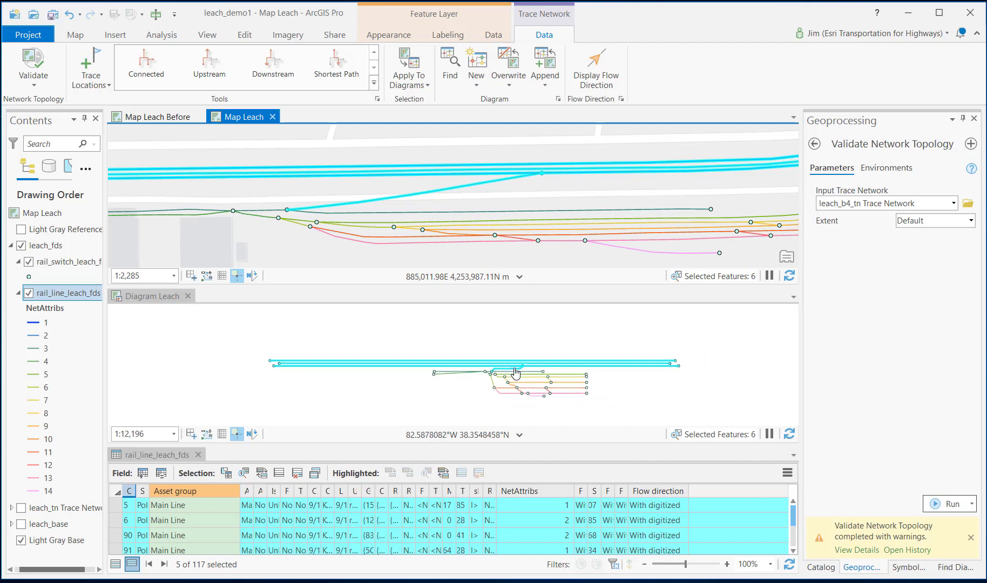
- Select the two western track lines and apply them to the diagram
scroll(516, 372, "up", 2)
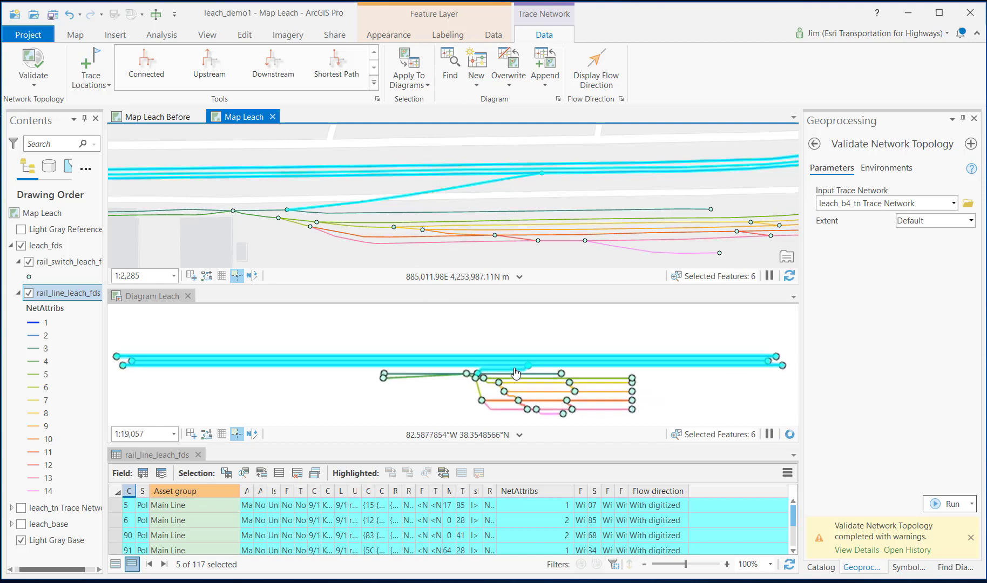
left_click(181, 212)
left_click(419, 70)
- Select two short crossover segments on the lower tracks of Map Leach
scroll(557, 383, "down", 4)
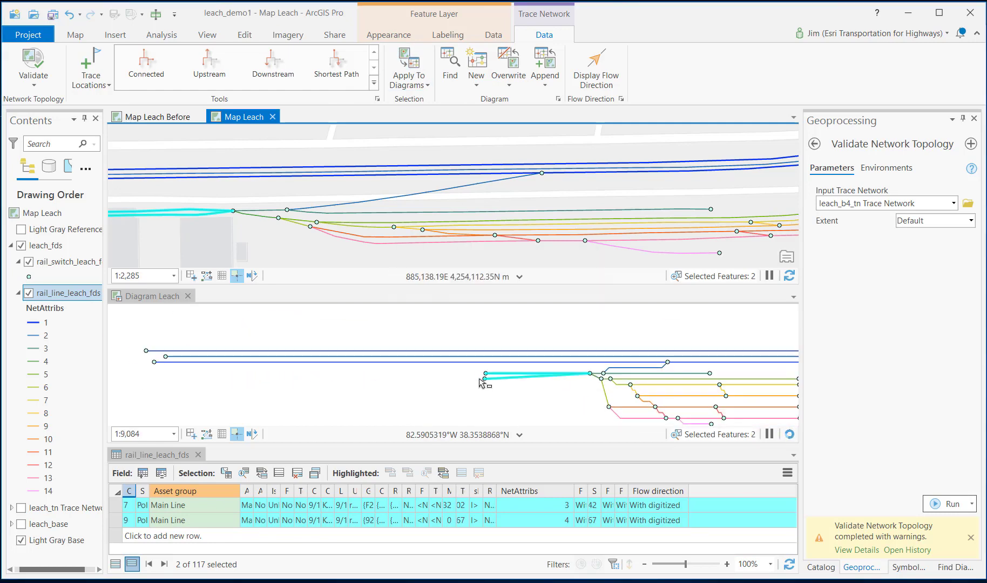
left_click(482, 382)
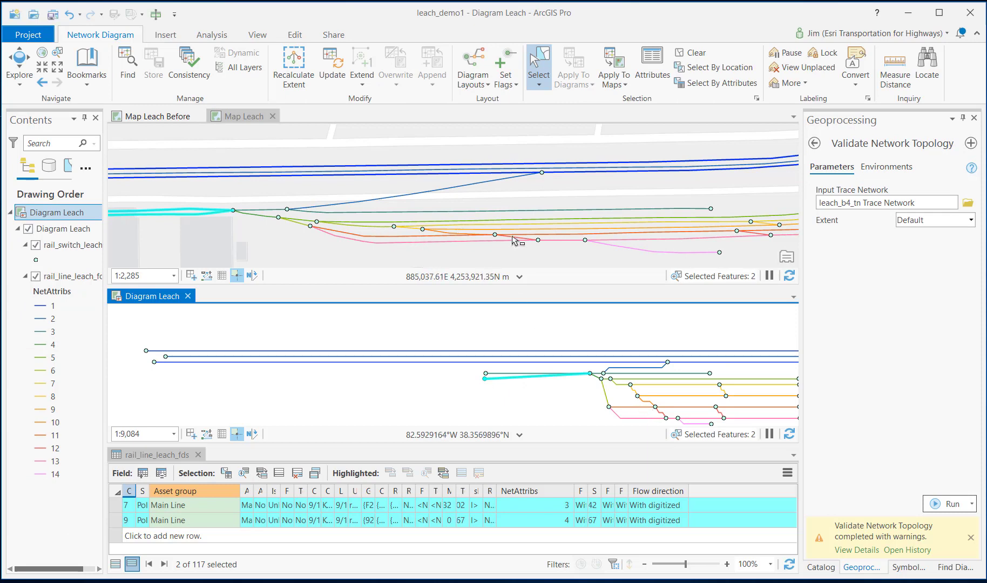
left_click(518, 242)
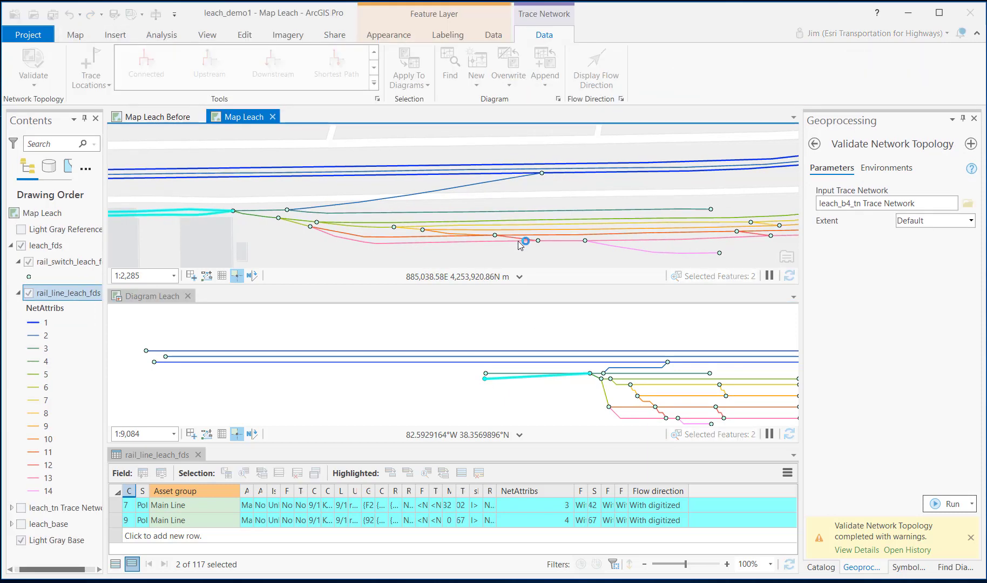
left_click(519, 242)
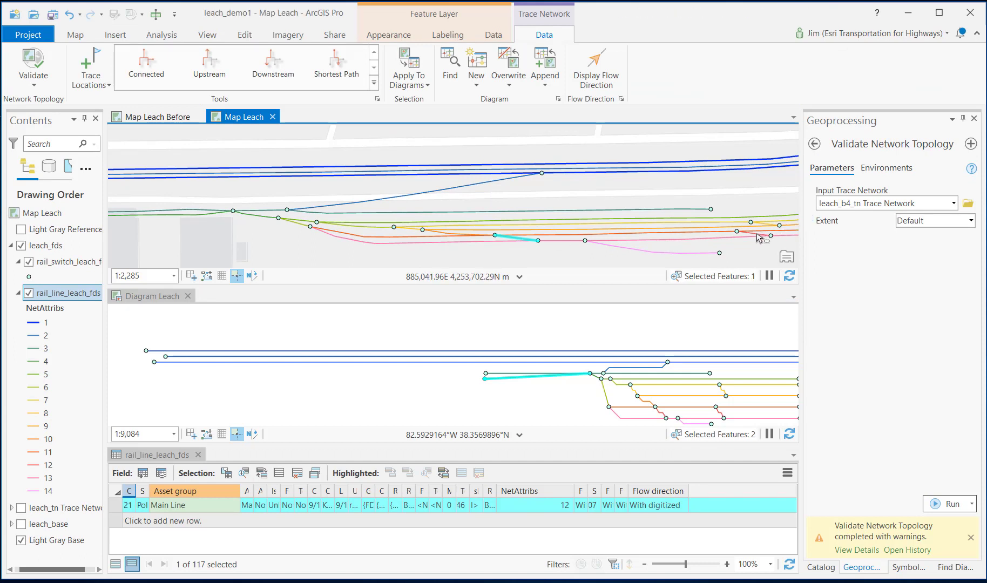
left_click(758, 235, "shift")
- Show the two crossover segments in the zoomed-out Diagram Leach and enlarge the attribute table
left_click(409, 61)
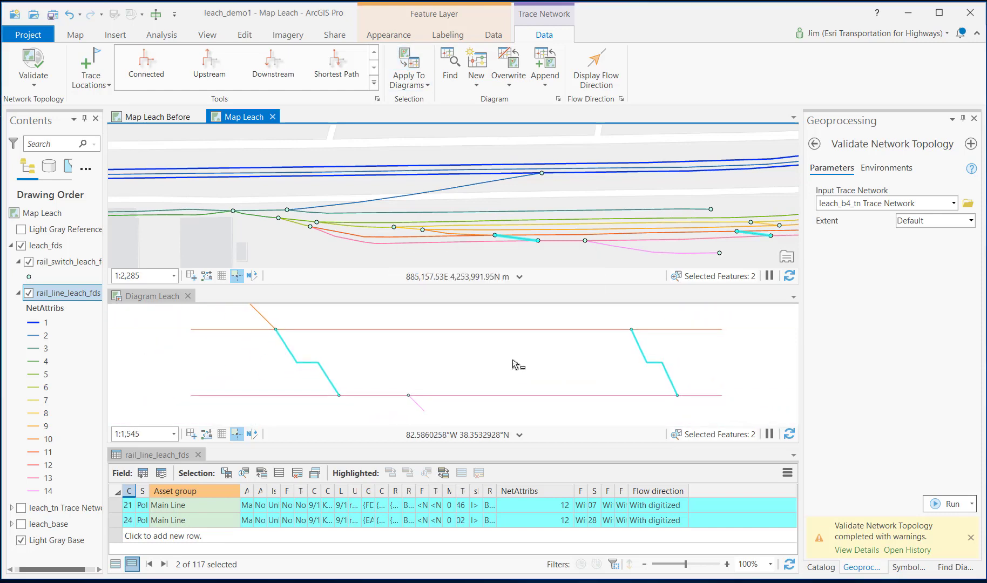
scroll(514, 366, "down", 2)
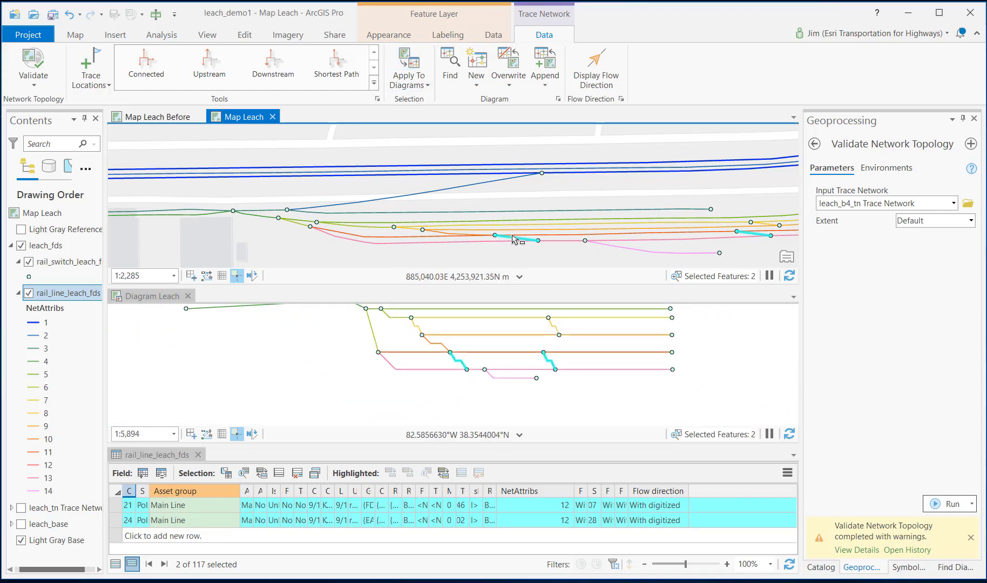
left_click(365, 359)
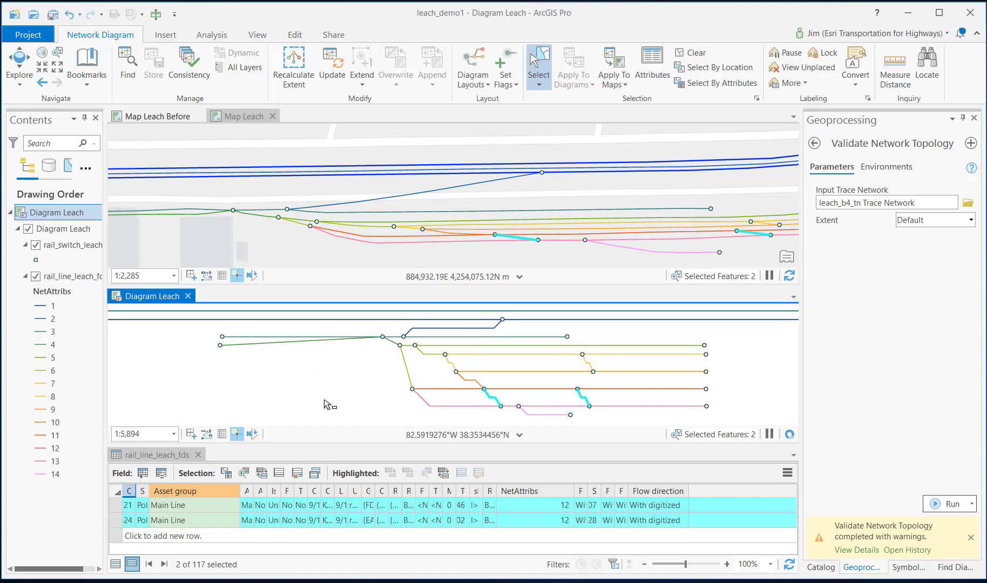
scroll(330, 401, "down", 2)
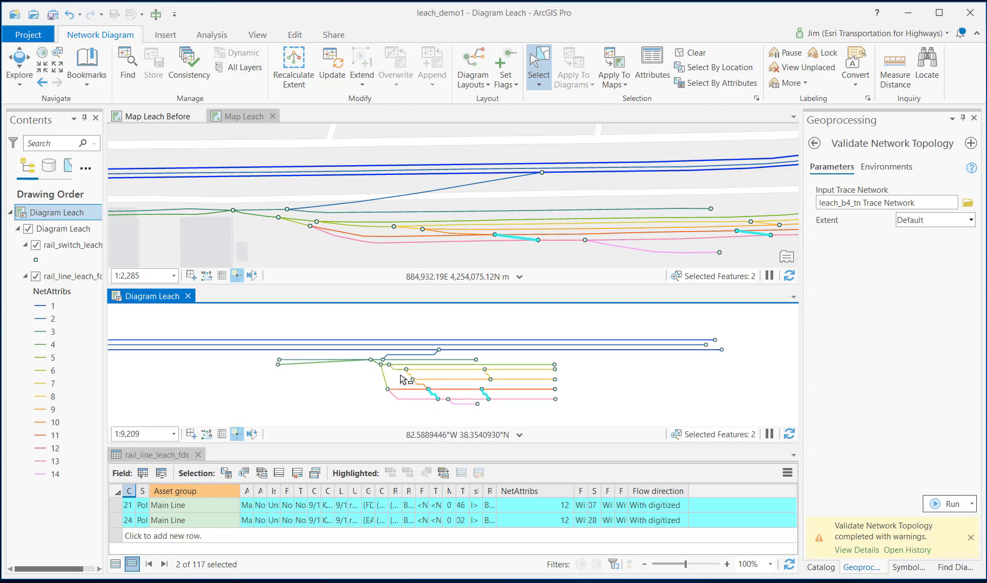
scroll(402, 380, "up", 2)
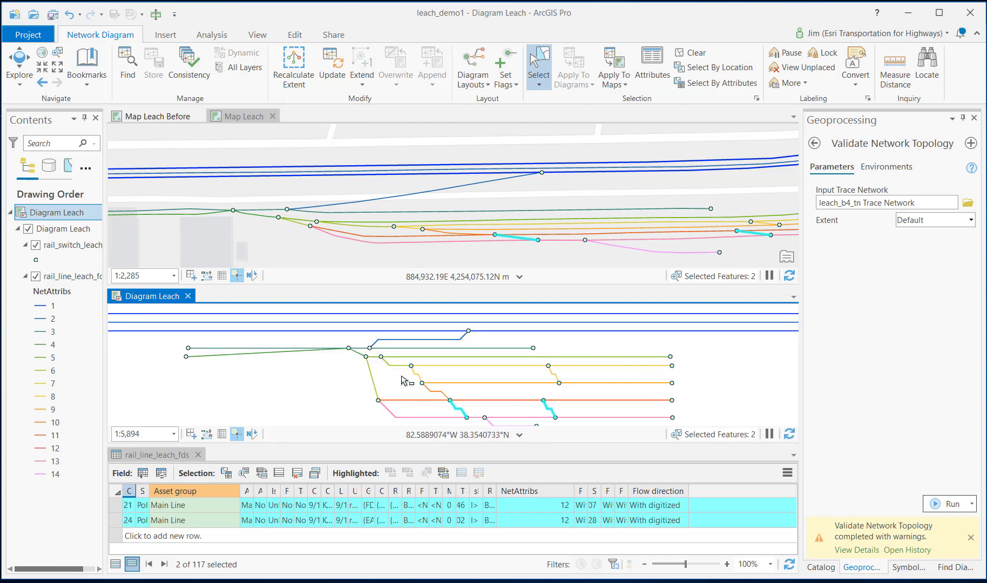
scroll(402, 379, "down", 2)
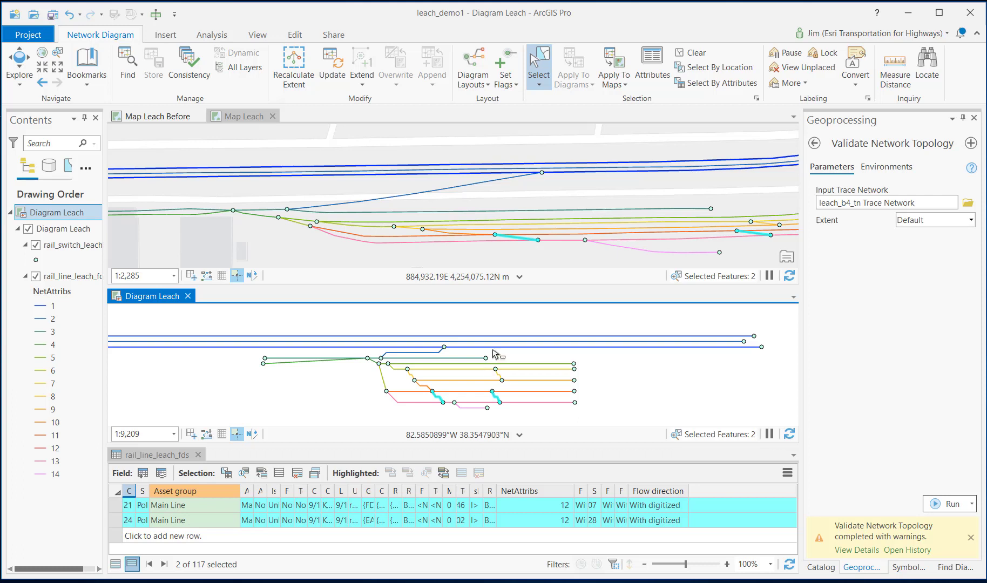
left_click_drag(501, 444, 502, 383)
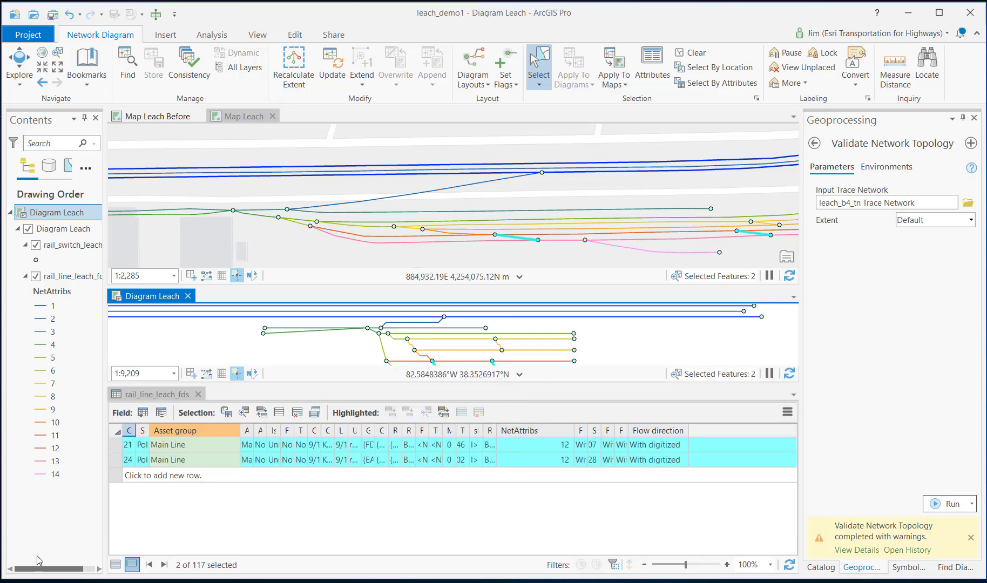
- List all 117 rail_line_leach_fds records, point out legend class 14, and shrink the table
left_click(115, 565)
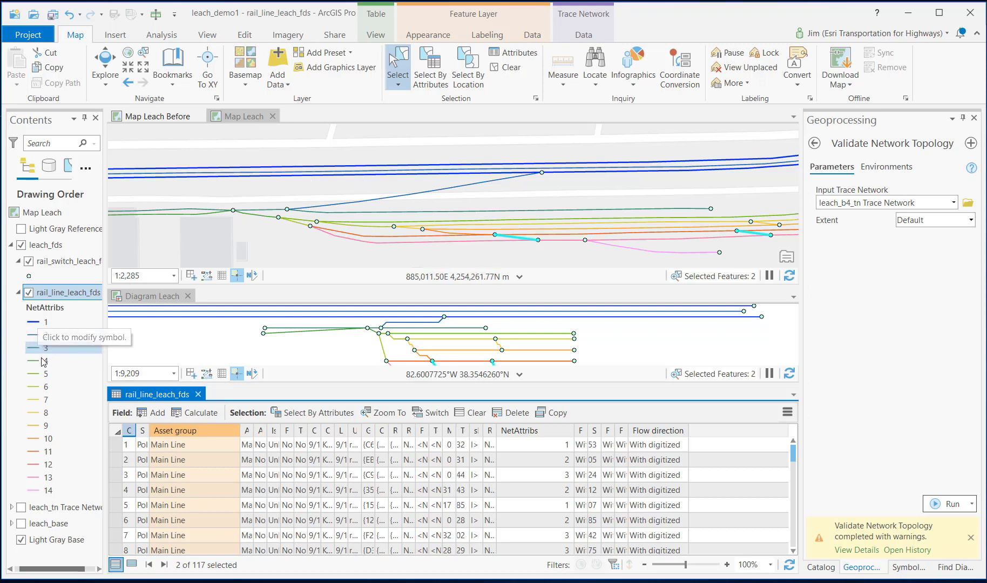
left_click(41, 491)
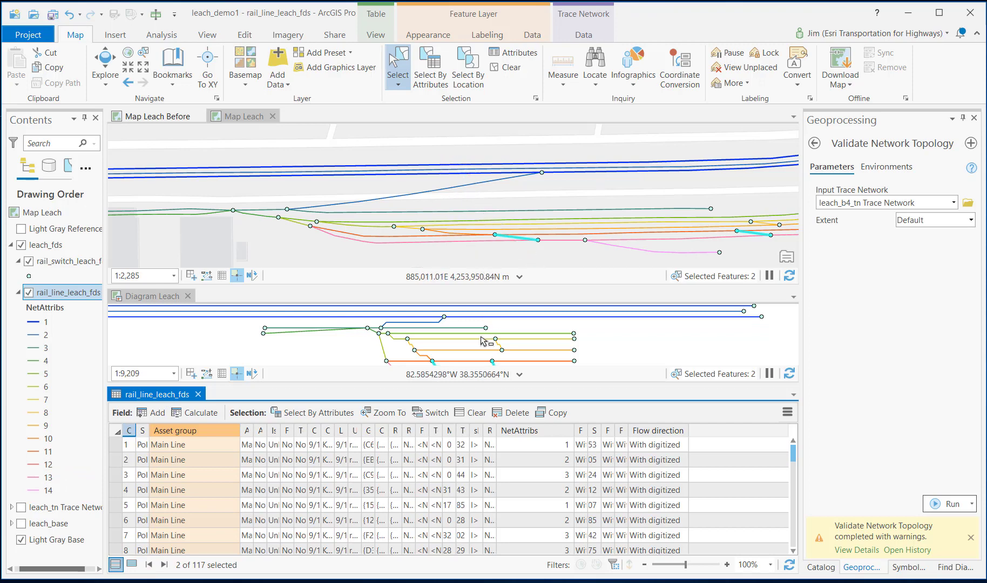
left_click_drag(460, 384, 454, 470)
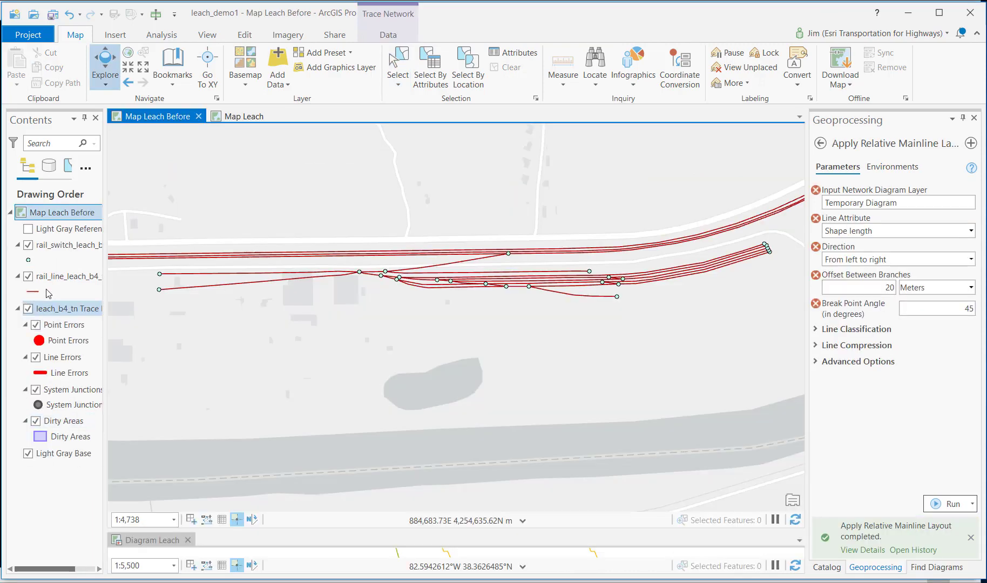
- Open the rail_line_leach_b4_fds attribute table and scroll across its columns
right_click(48, 276)
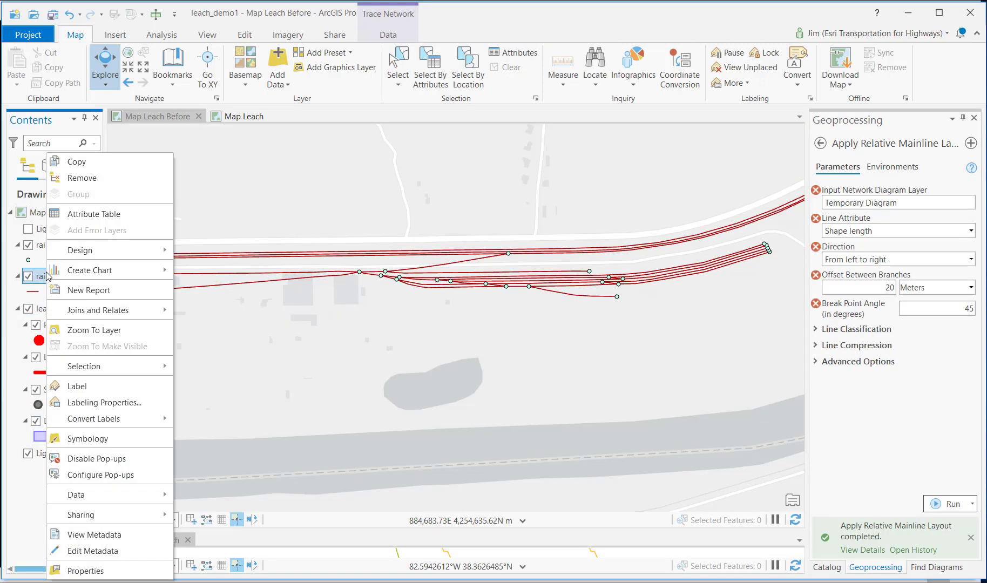
left_click(94, 215)
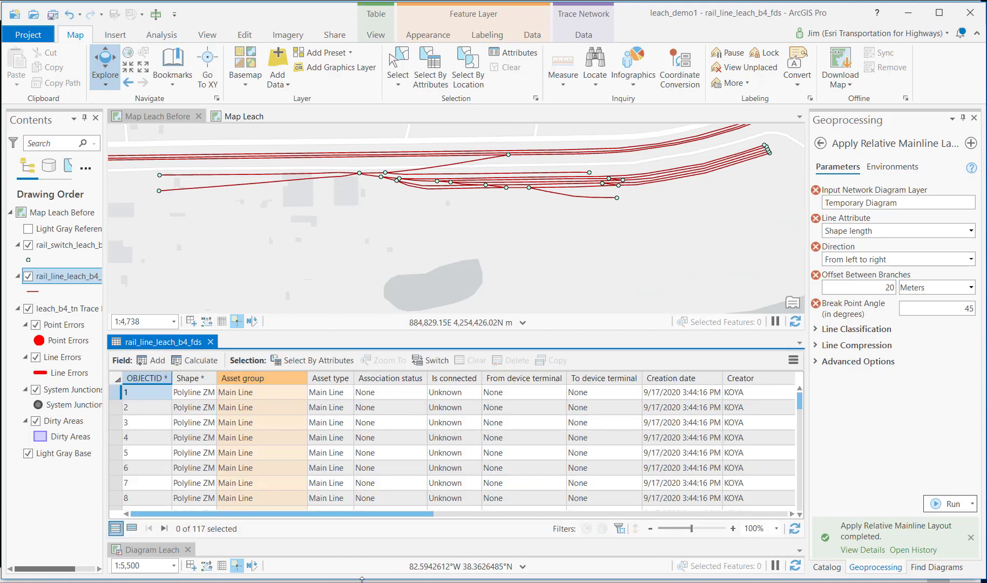
left_click_drag(403, 514, 800, 515)
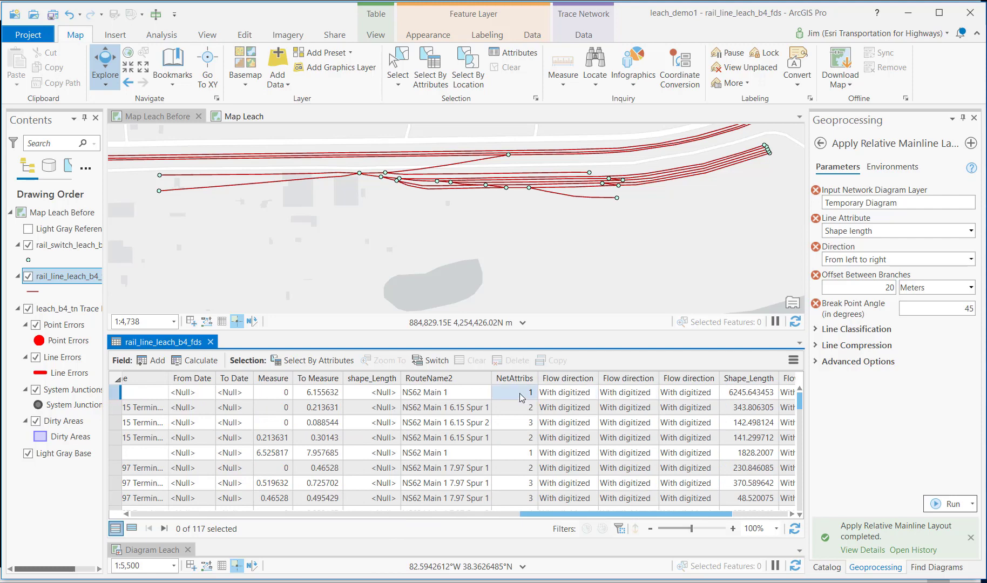
- Return to Map Leach Before and bring the Geoprocessing list down to Trace Network Tools
left_click(478, 227)
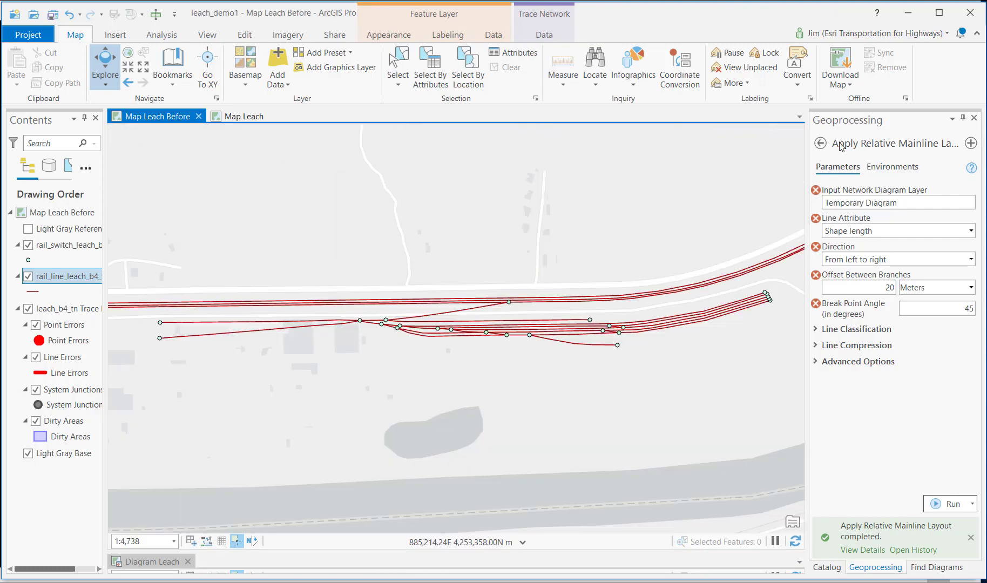
left_click(820, 143)
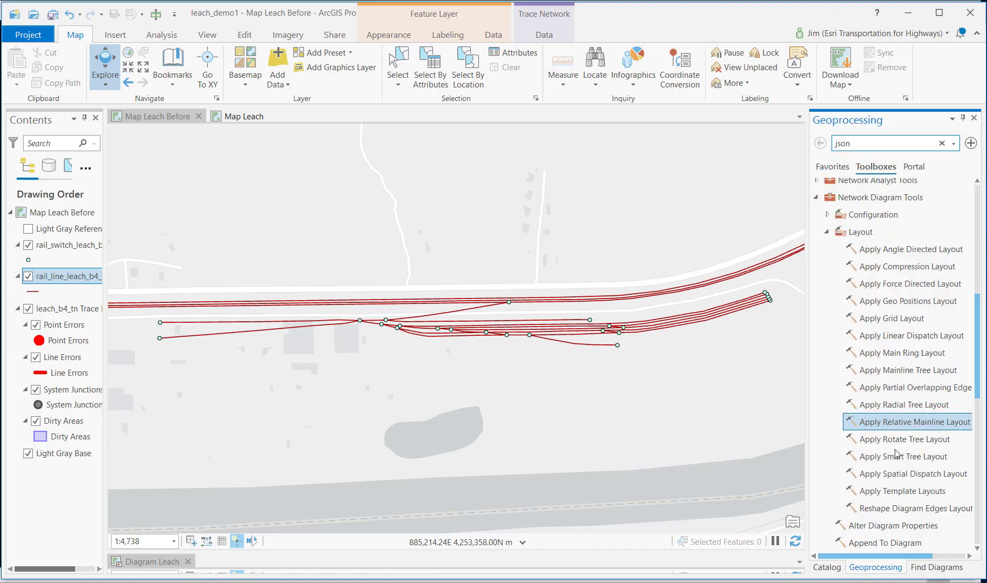
scroll(898, 455, "down", 10)
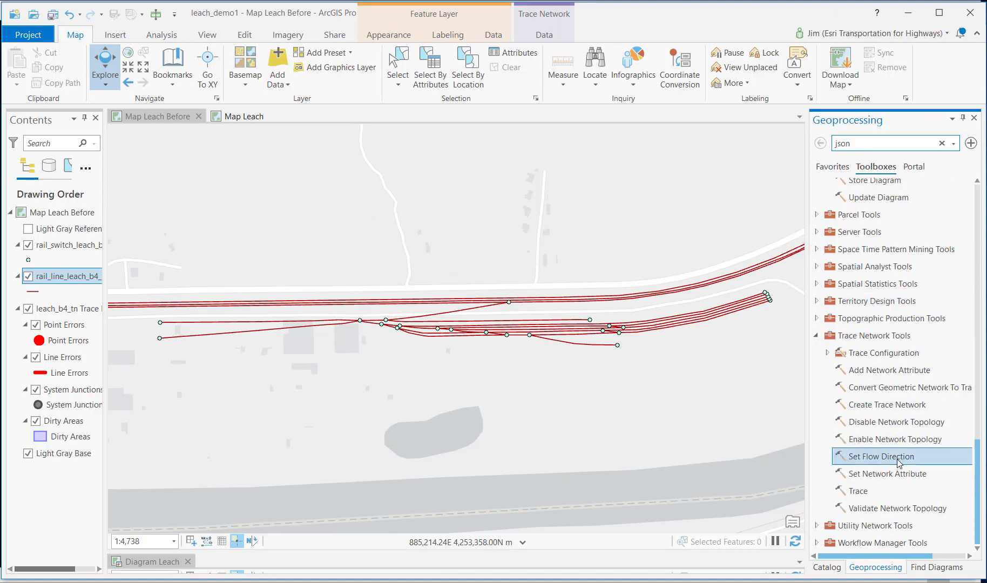
- Run Disable Network Topology on the leach_b4_tn trace network
left_click(881, 424)
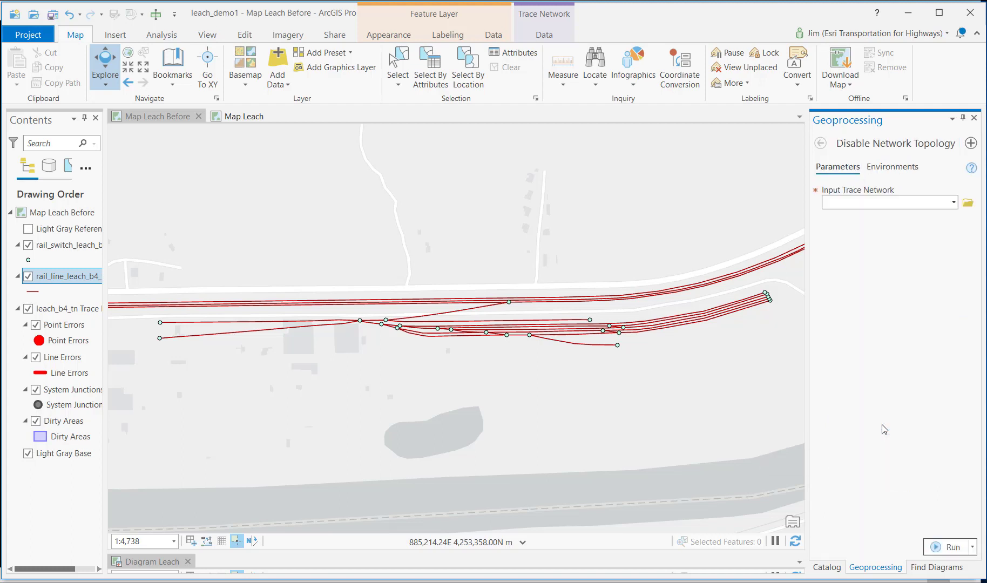
left_click(954, 203)
left_click(936, 222)
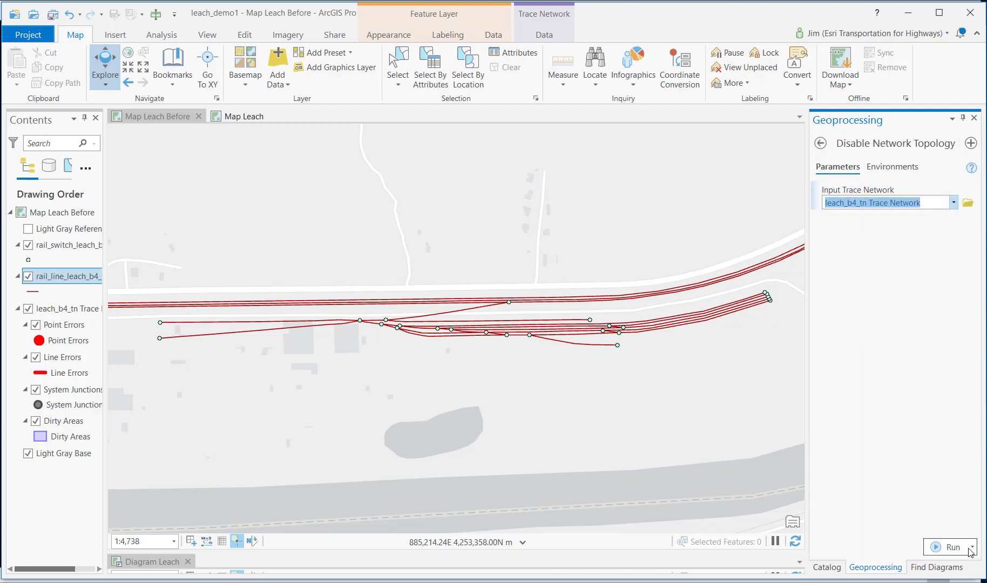
left_click(950, 549)
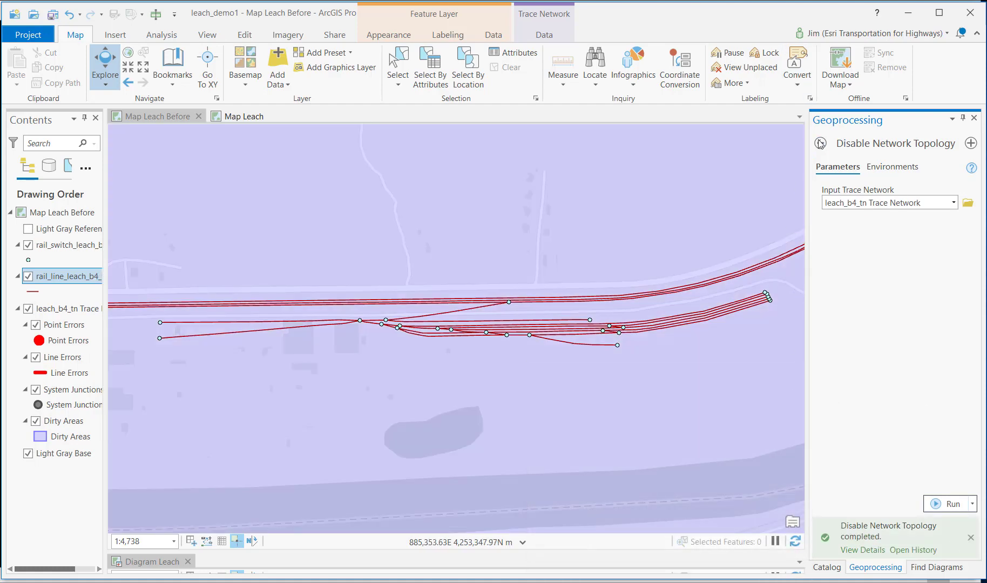
- Add a nullable Long network attribute named TrackHierarchy to leach_b4_tn
left_click(822, 144)
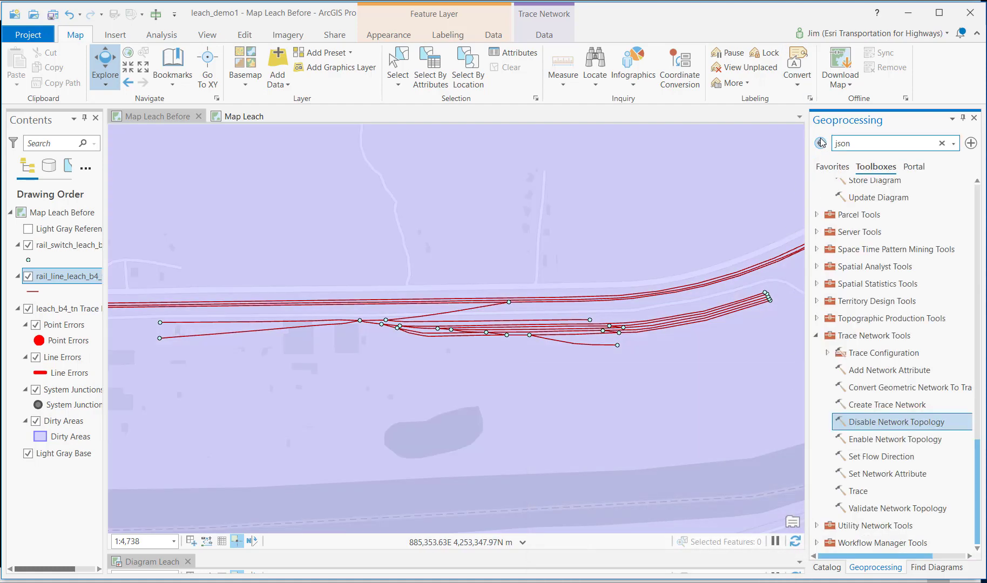
left_click(882, 373)
left_click(955, 203)
left_click(939, 217)
left_click(929, 232)
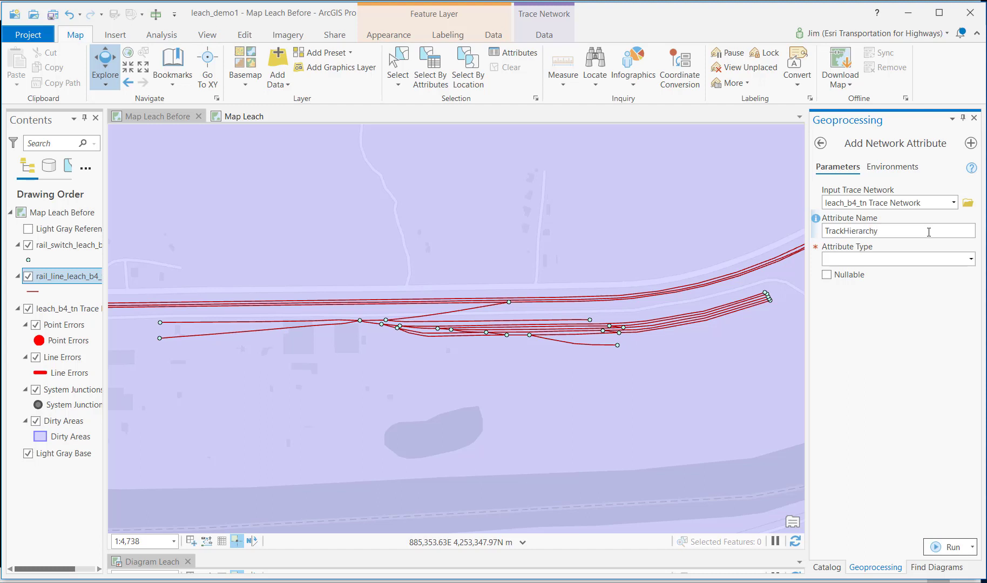
left_click(975, 259)
left_click(858, 288)
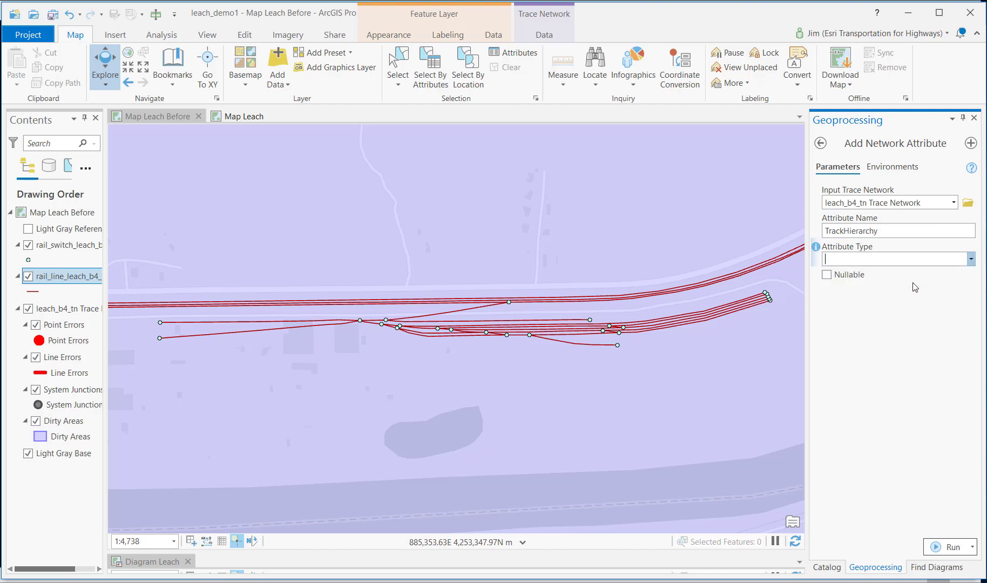
left_click(828, 275)
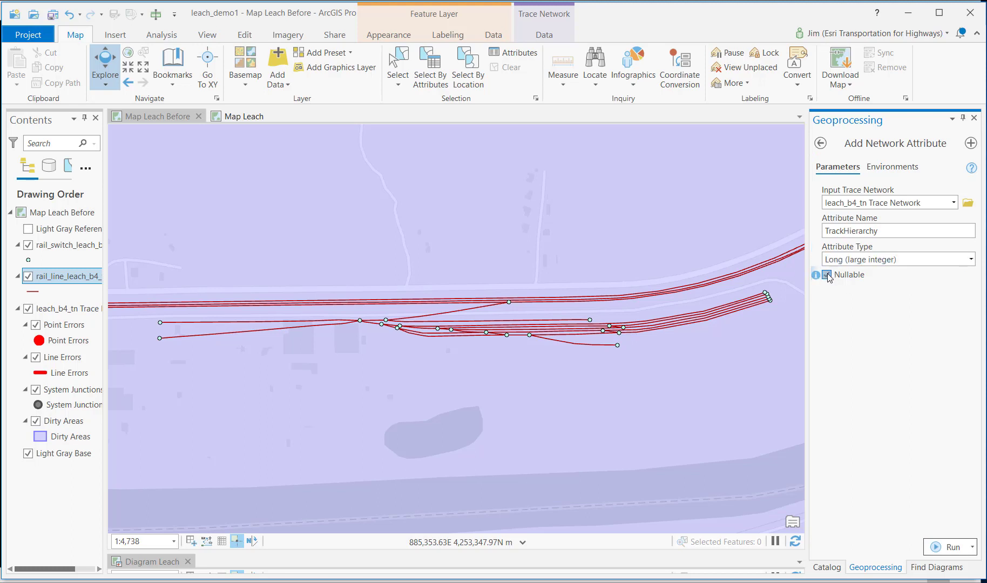
left_click(956, 547)
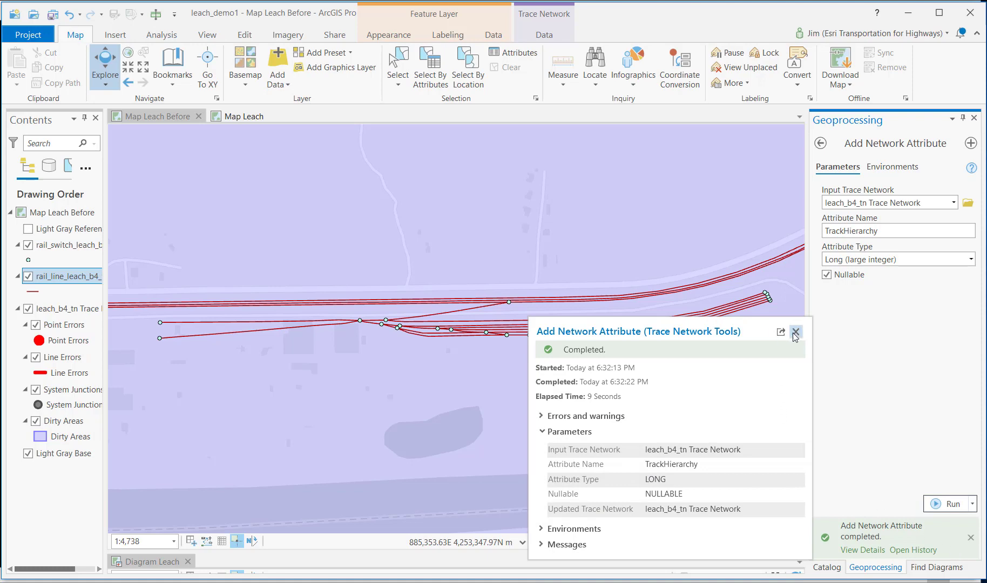
left_click(795, 332)
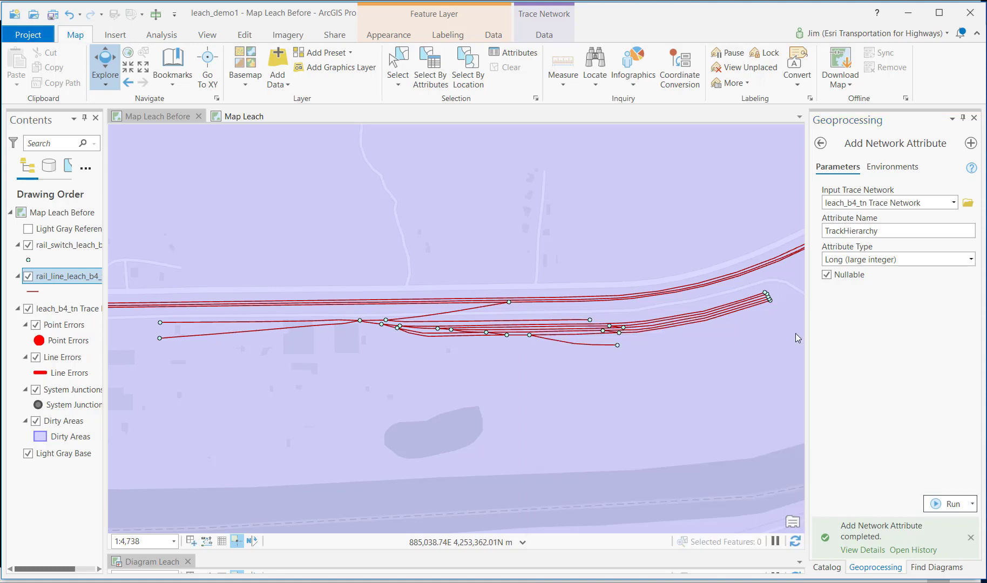
- Set leach_b4_tn's TrackHierarchy attribute to the NetAttribs field of rail_line_leach_b4_fds
left_click(822, 144)
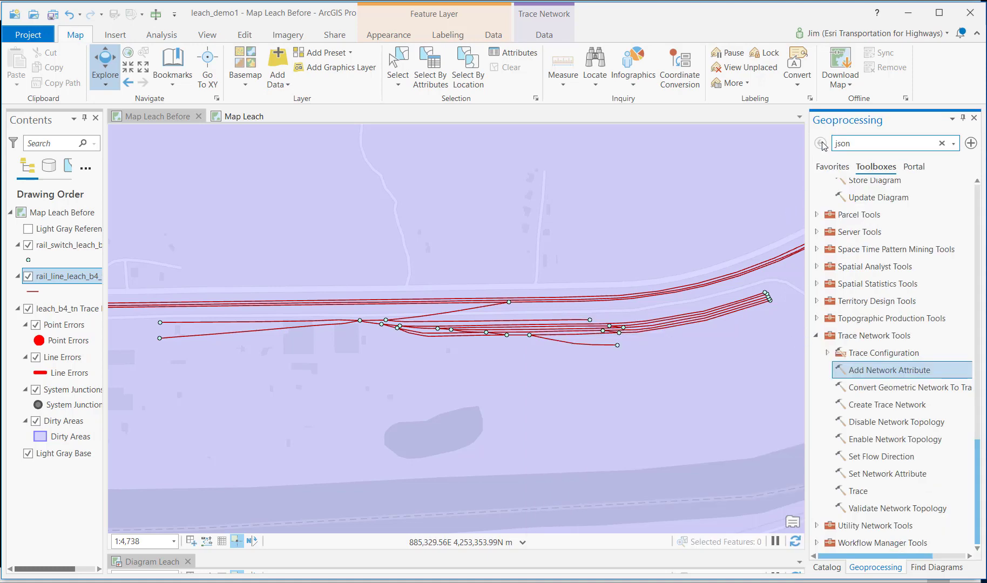
left_click(883, 475)
left_click(954, 205)
left_click(946, 218)
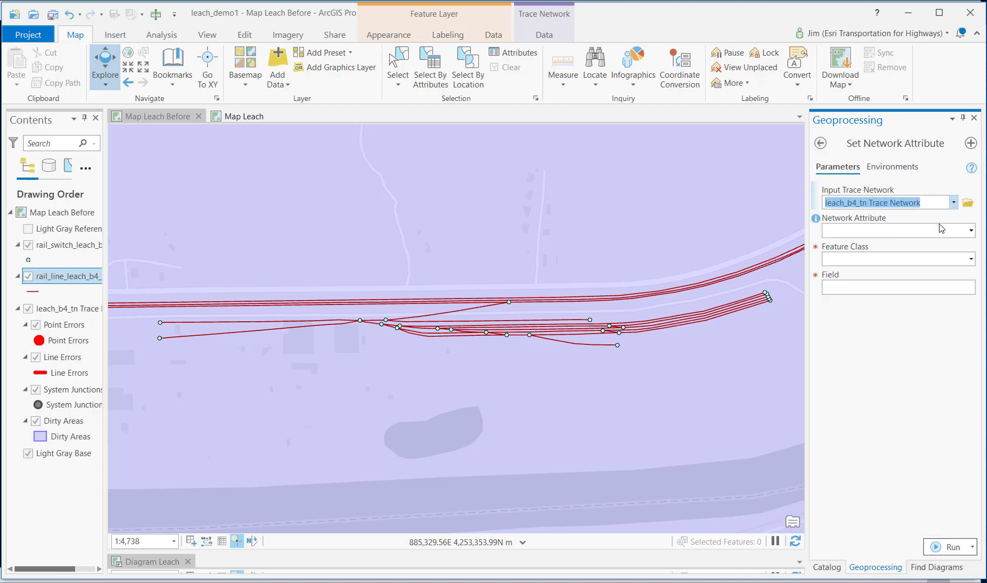
left_click(971, 231)
left_click(914, 262)
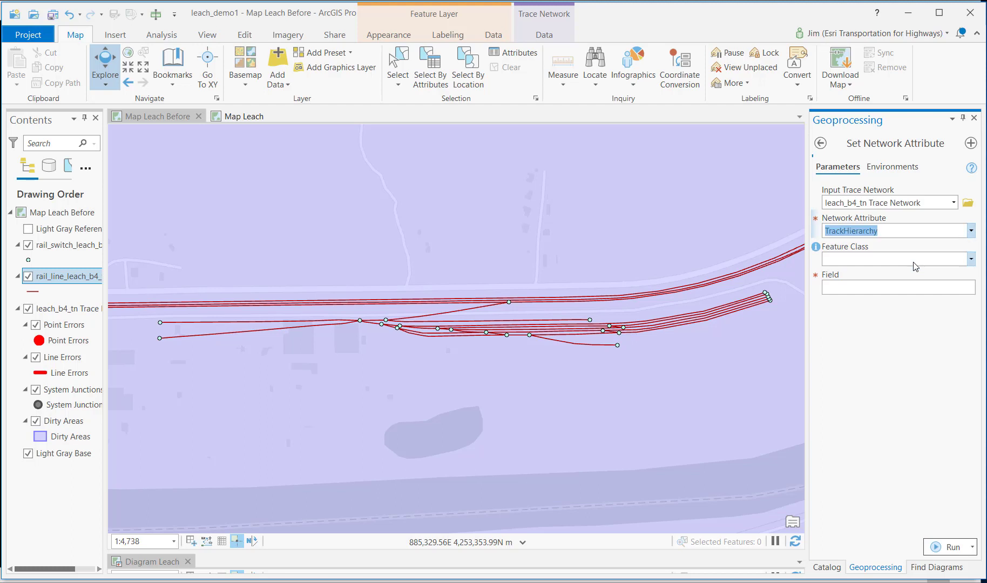
left_click(970, 259)
left_click(938, 289)
left_click(971, 289)
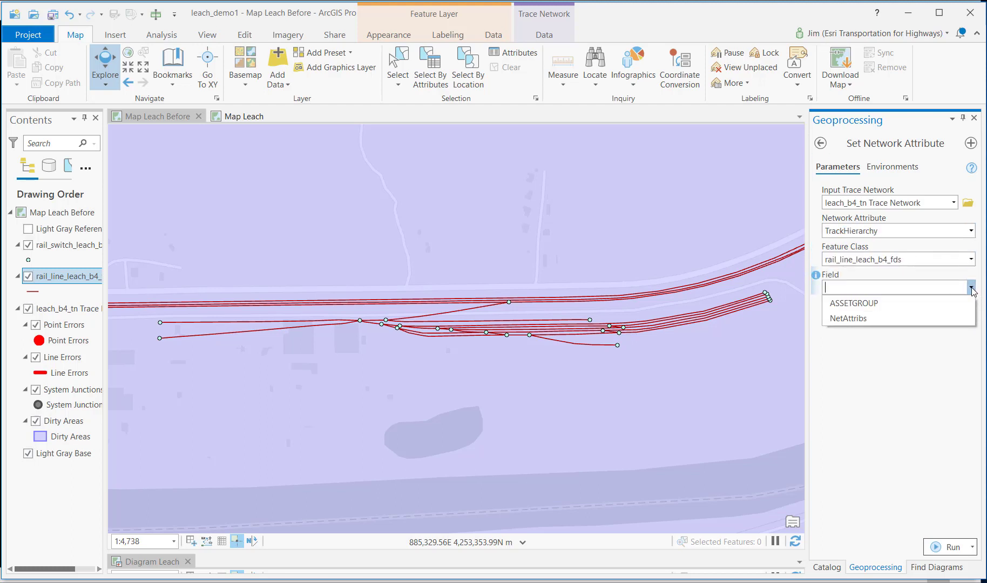
left_click(873, 317)
left_click(957, 547)
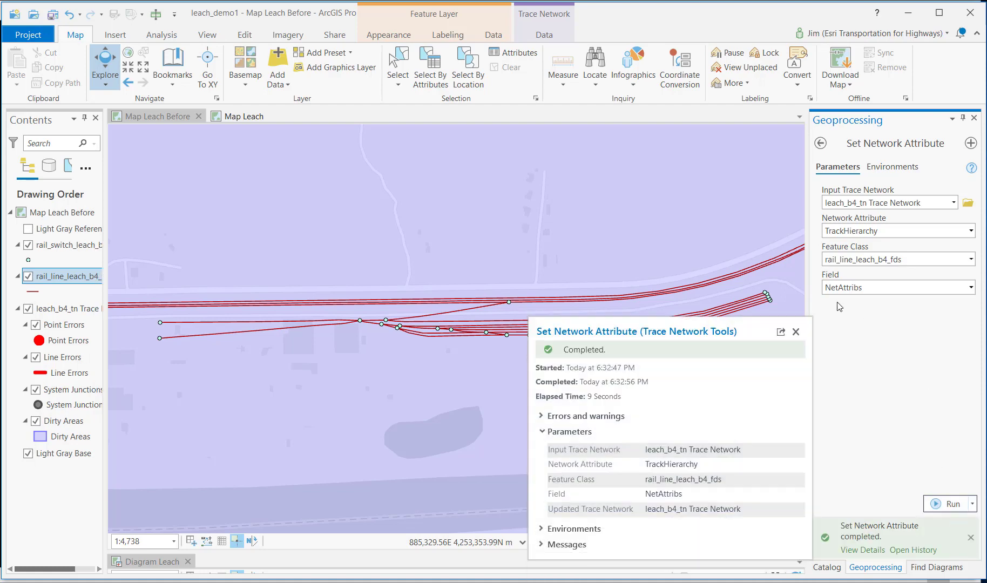
left_click(796, 332)
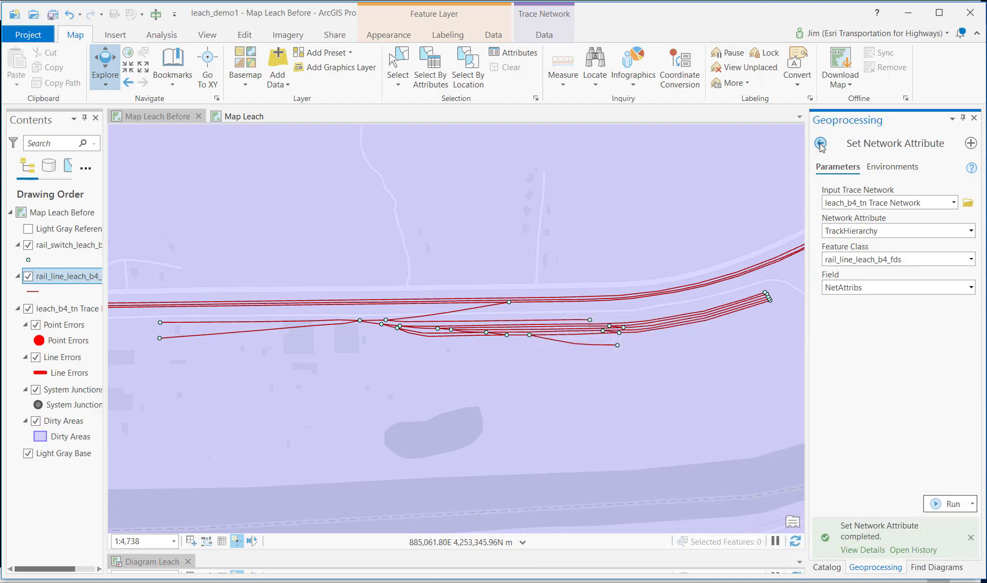
left_click(821, 144)
- Run Enable Network Topology on the leach_b4_tn trace network
left_click(875, 440)
left_click(954, 203)
left_click(891, 216)
left_click(952, 547)
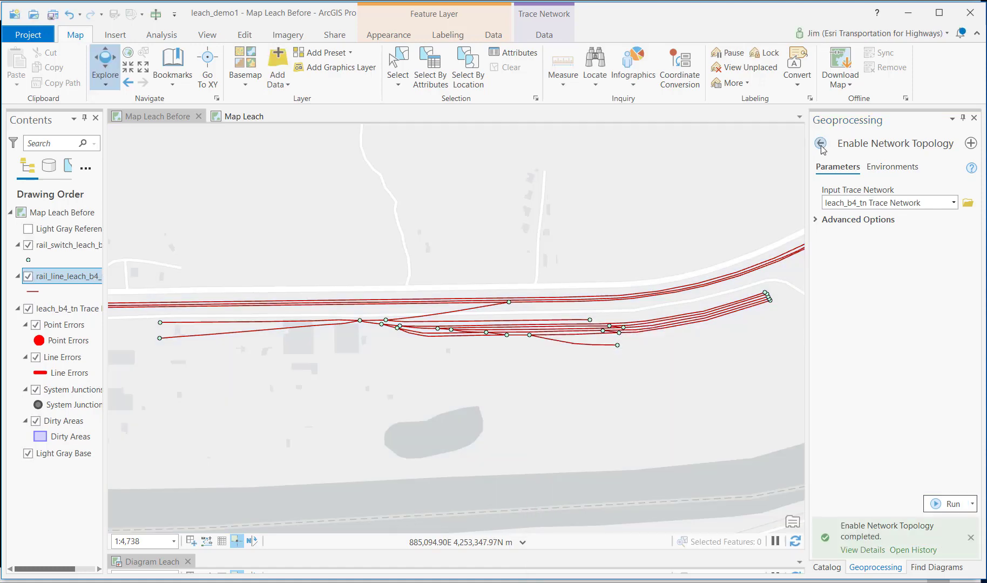
- Run Validate Network Topology on leach_b4_tn
left_click(821, 144)
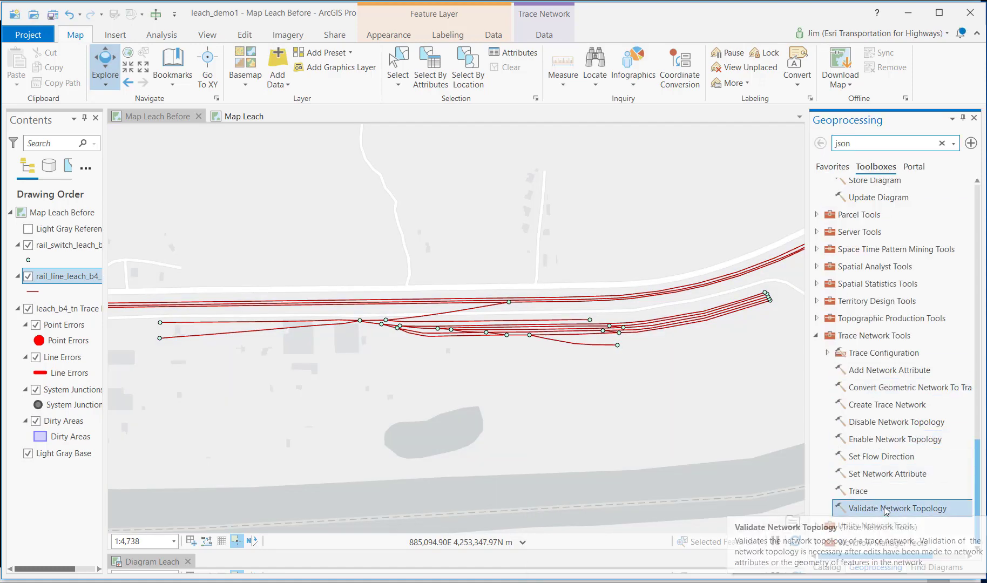
left_click(884, 510)
left_click(954, 203)
left_click(933, 214)
left_click(952, 547)
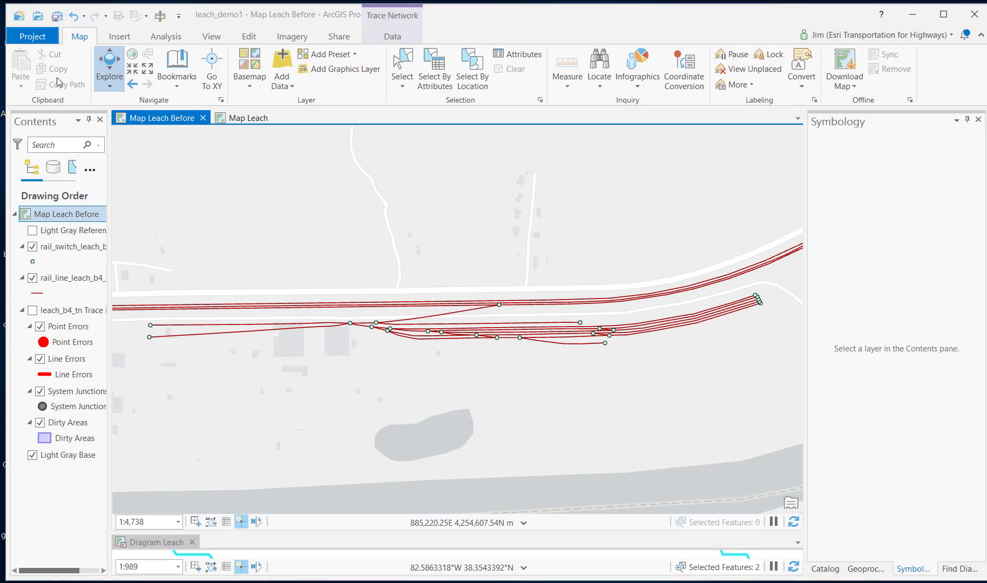
- Box-select all 55 tracks, create a Basic network diagram, and dock it below the map
left_click(400, 67)
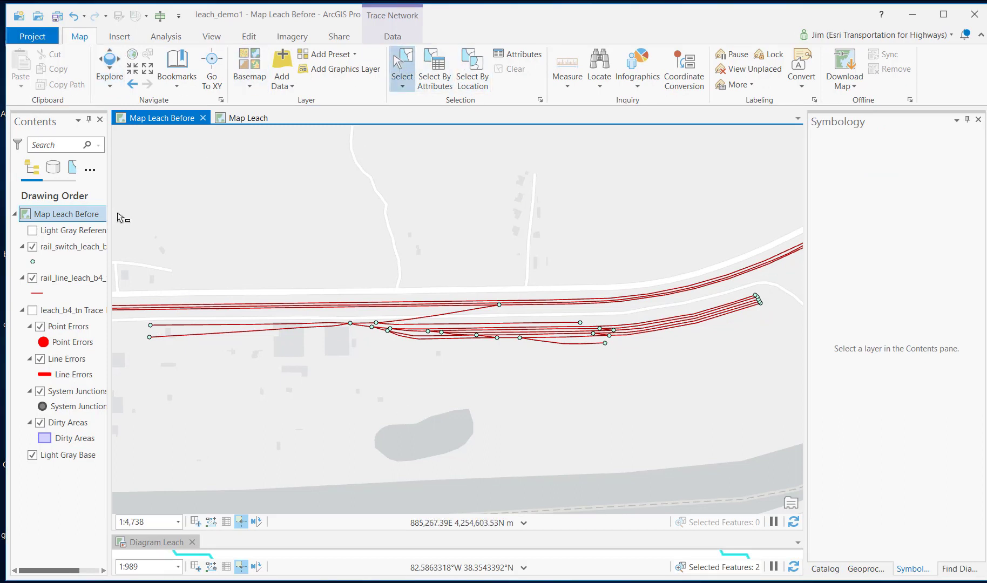
left_click_drag(130, 204, 785, 409)
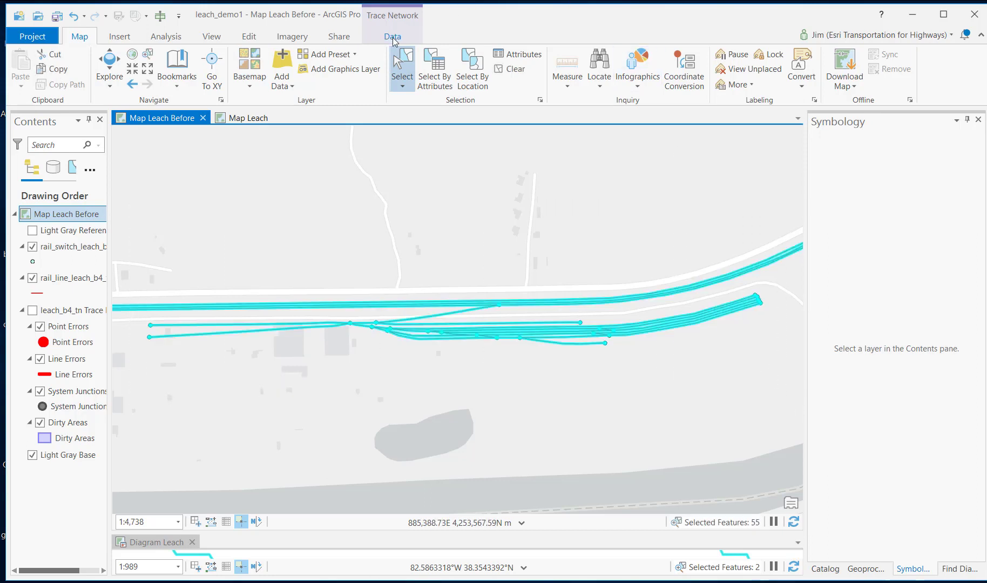
left_click(393, 37)
left_click(481, 76)
left_click(494, 103)
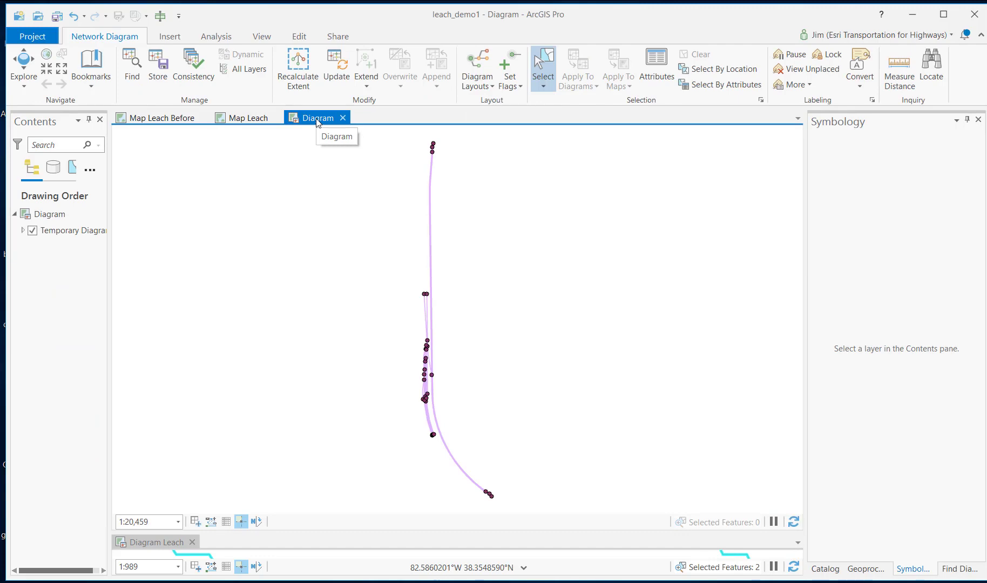
left_click_drag(318, 123, 457, 352)
left_click(145, 151)
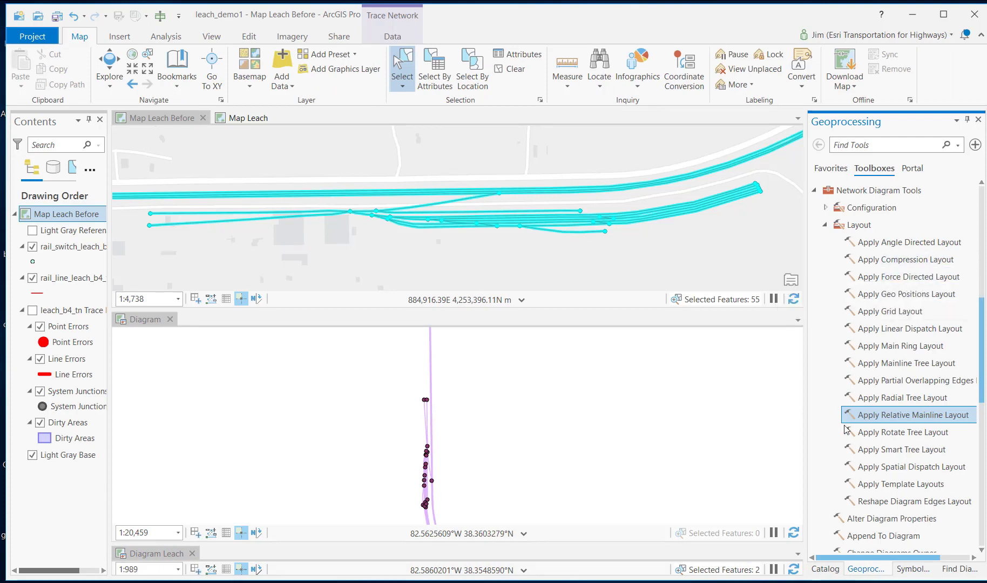
- Lay out the Temporary Diagram by TrackHierarchy with 20 m branch offsets and TrackHierarchy line classification
left_click(925, 416)
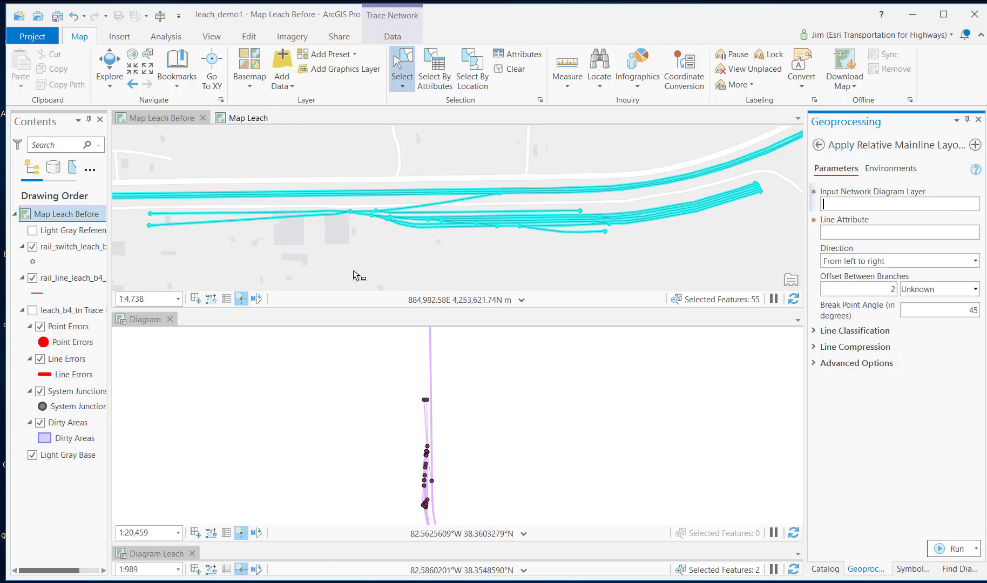
left_click(148, 321)
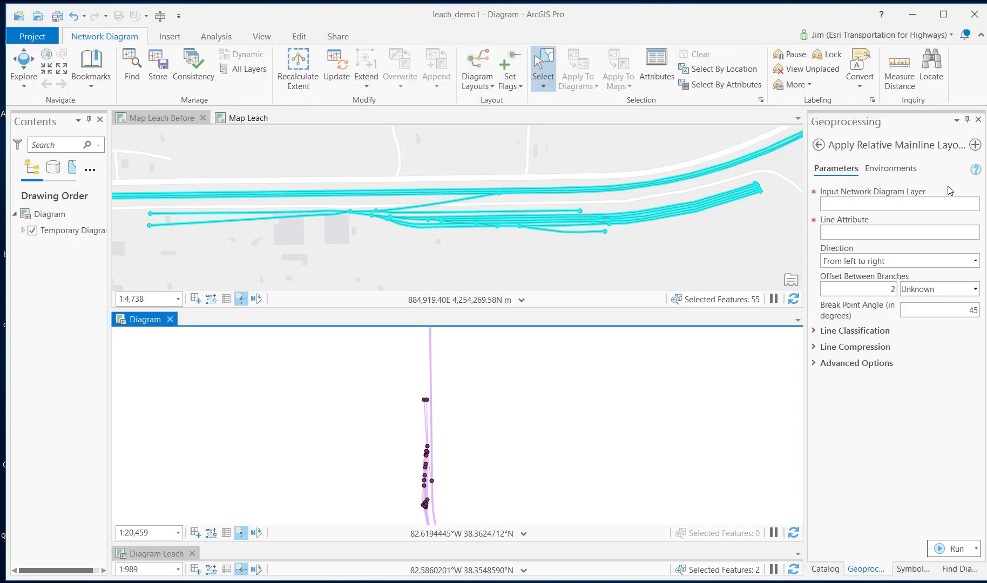
left_click(975, 204)
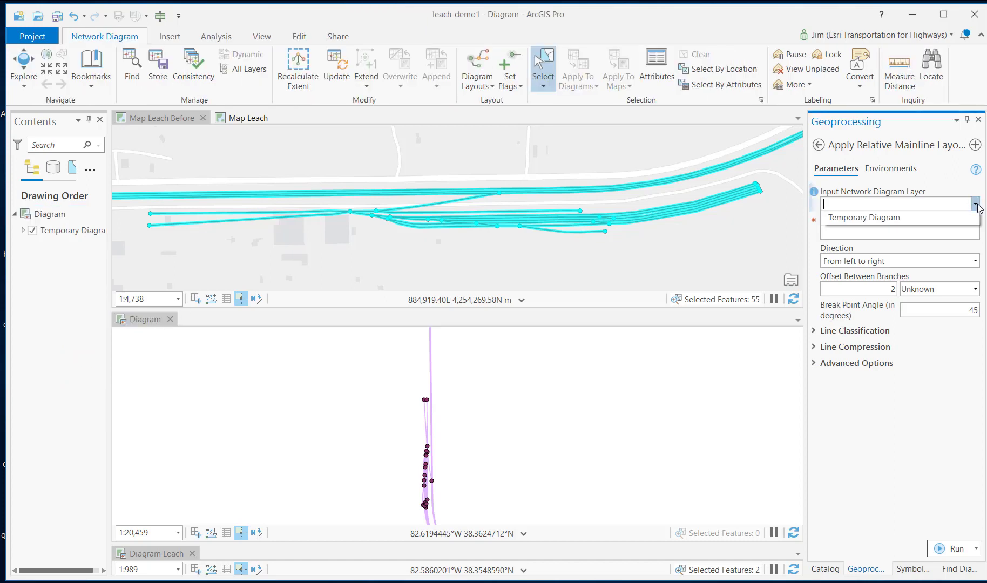
left_click(885, 221)
left_click(976, 232)
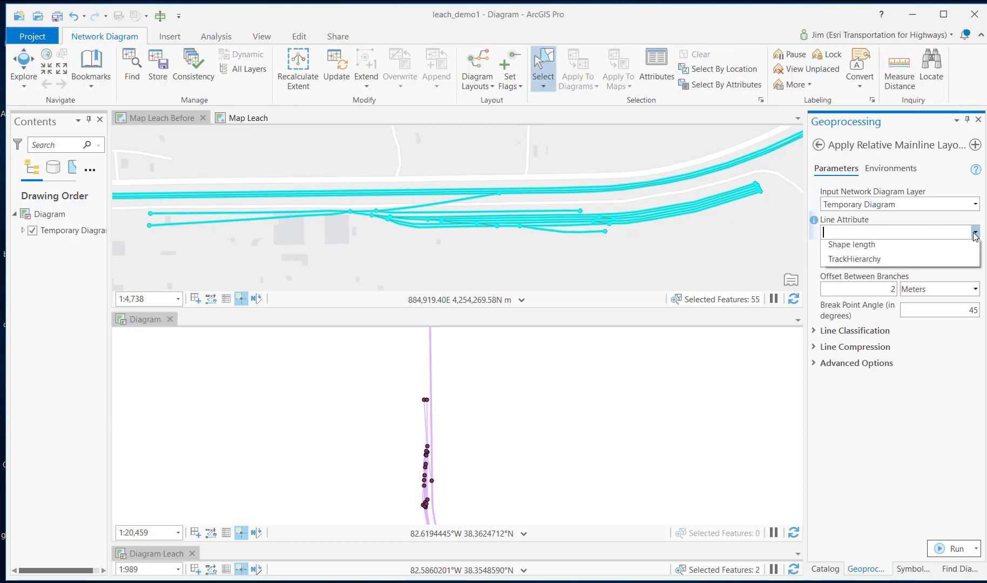
left_click(884, 261)
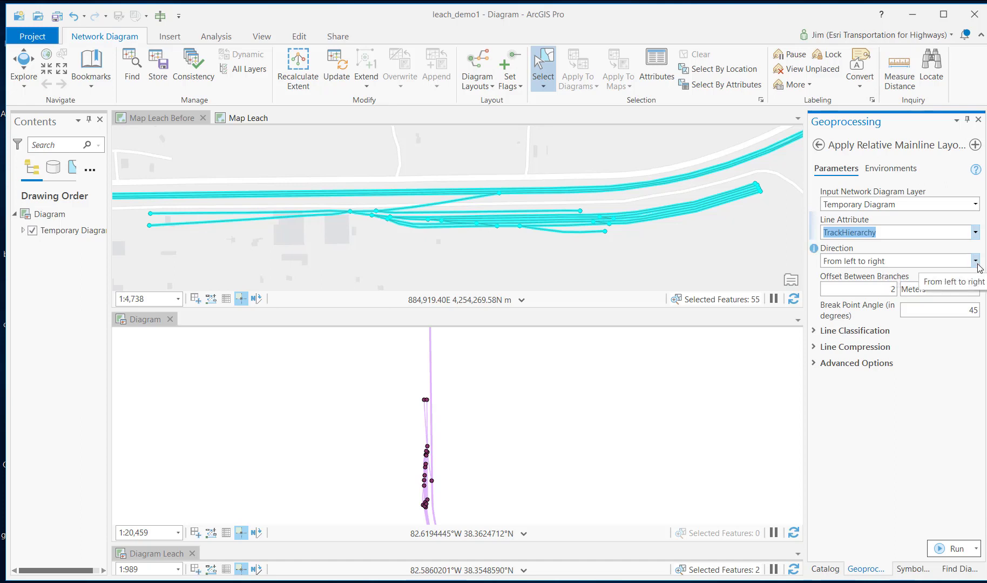
left_click_drag(888, 289, 901, 293)
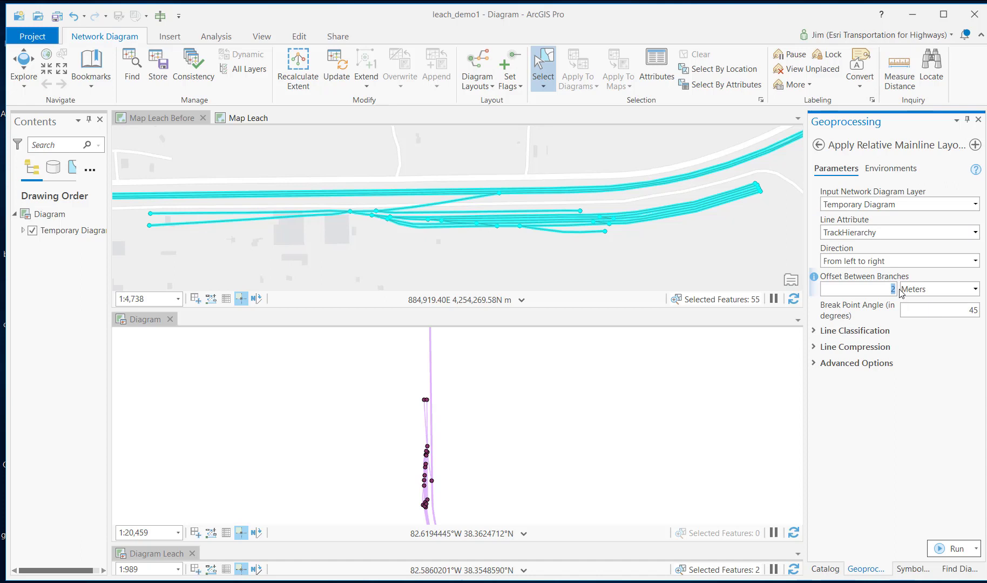
left_click(859, 334)
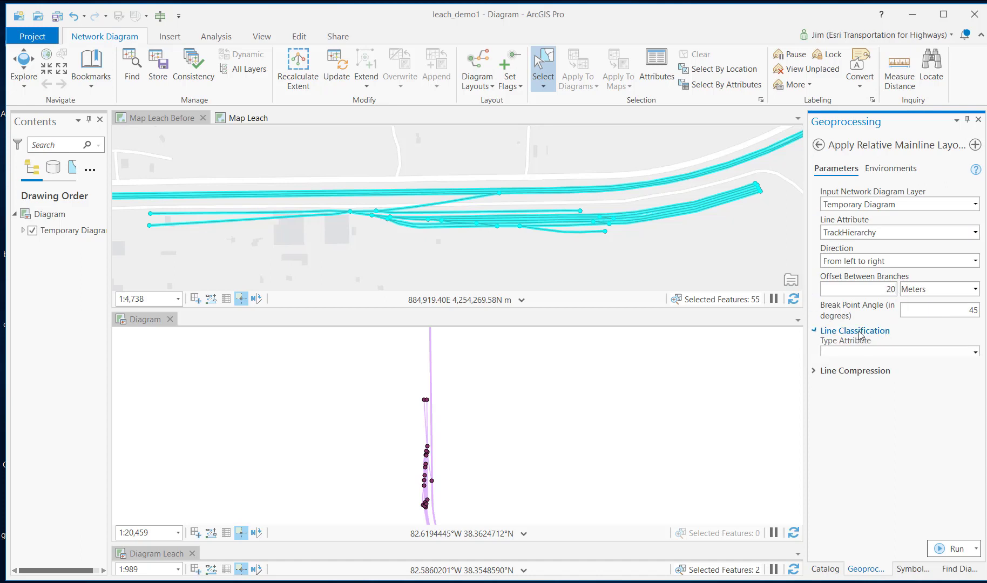
left_click(975, 357)
left_click(913, 387)
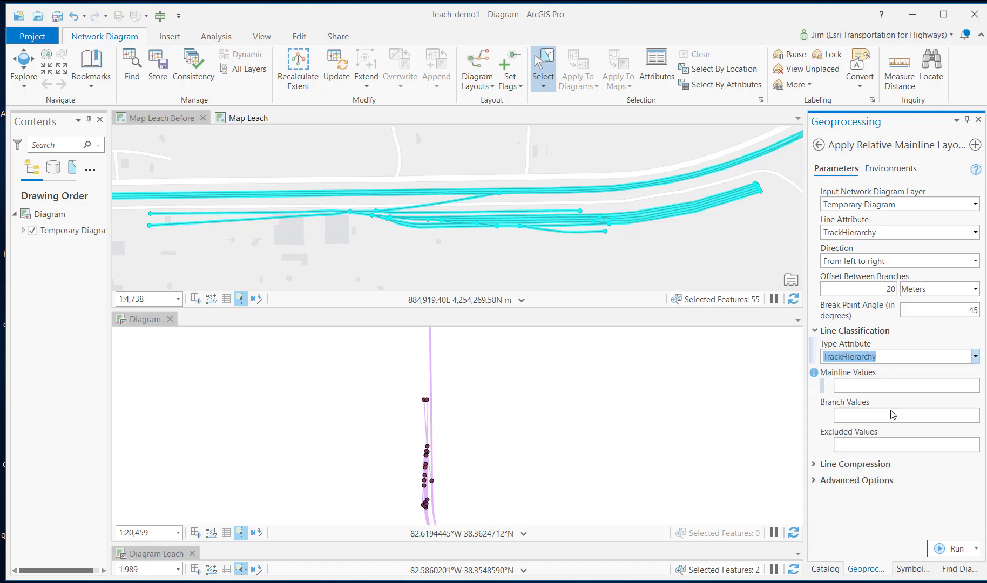
left_click(950, 549)
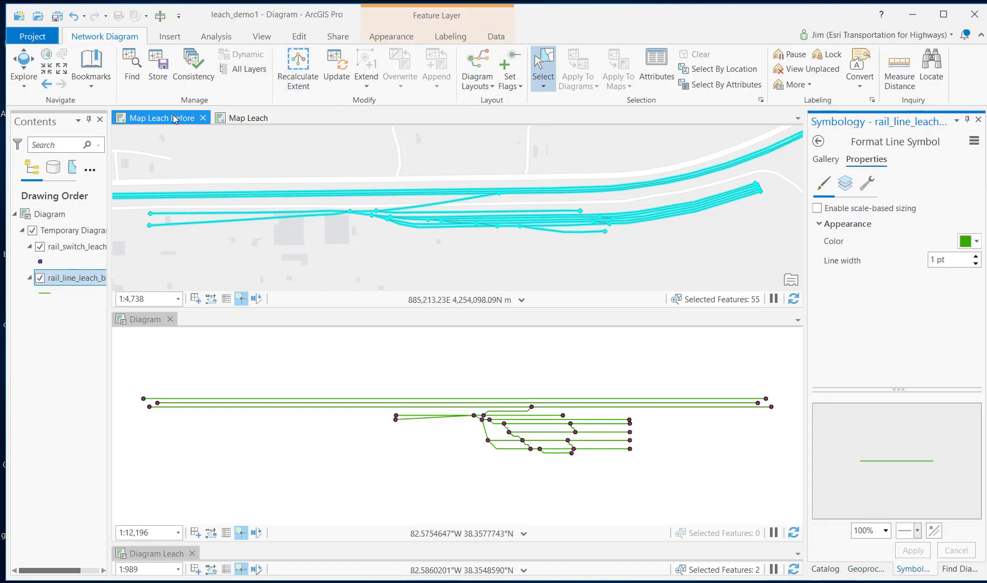
- Clear the selection, select the diagonal connector track, and highlight it in the diagram
left_click(170, 118)
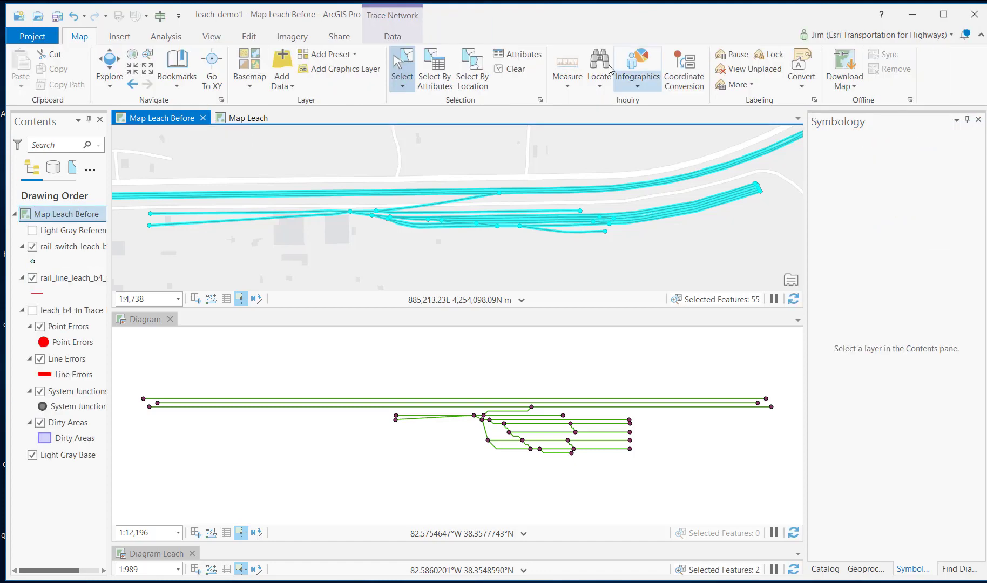
left_click(512, 69)
left_click(452, 201)
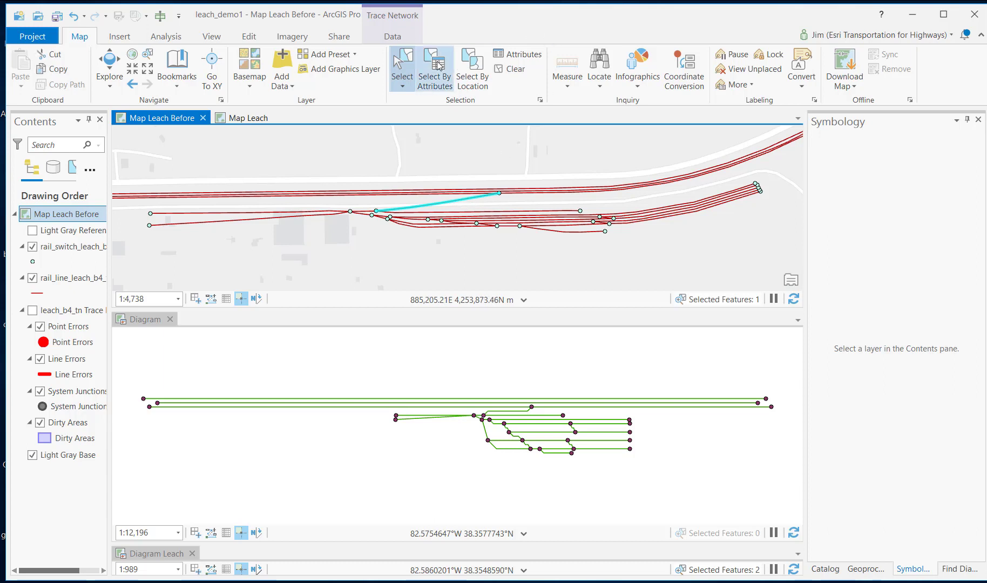
left_click(404, 42)
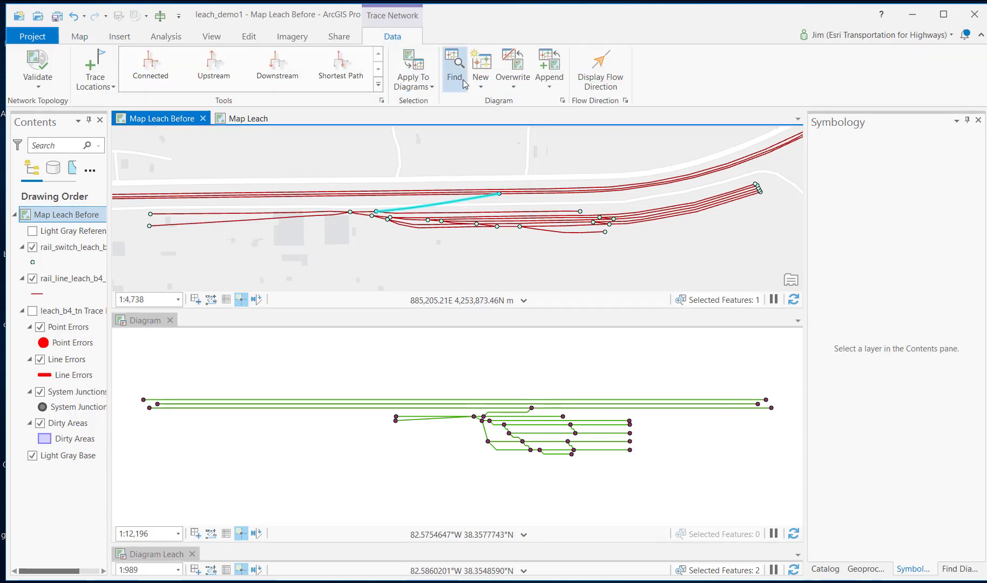
left_click(414, 70)
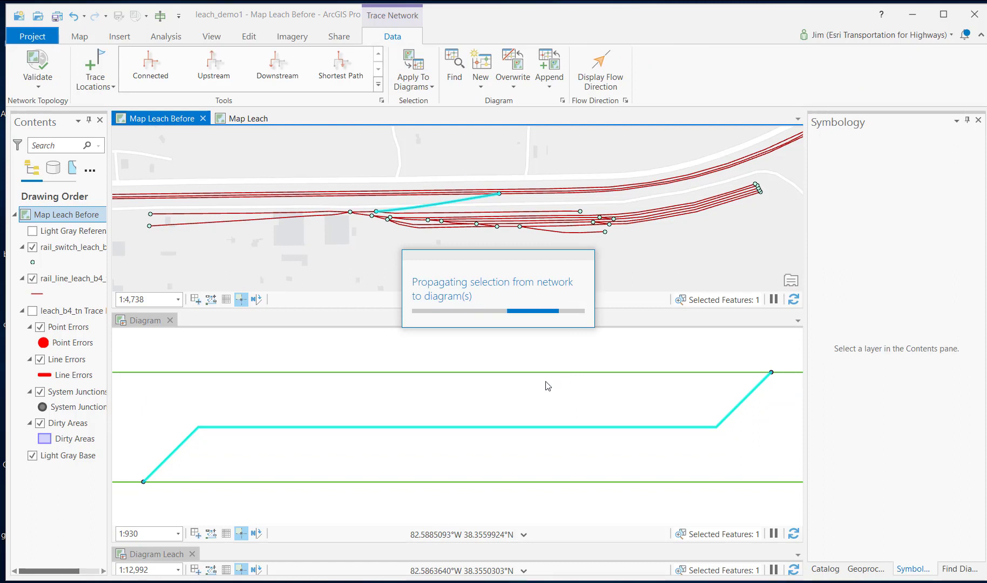
scroll(547, 385, "down", 5)
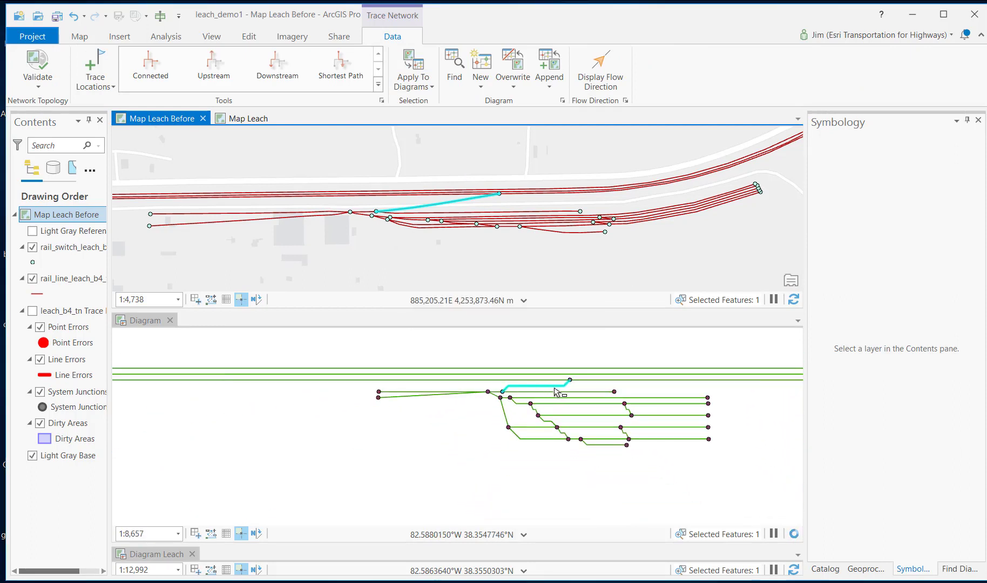
scroll(551, 390, "up", 1)
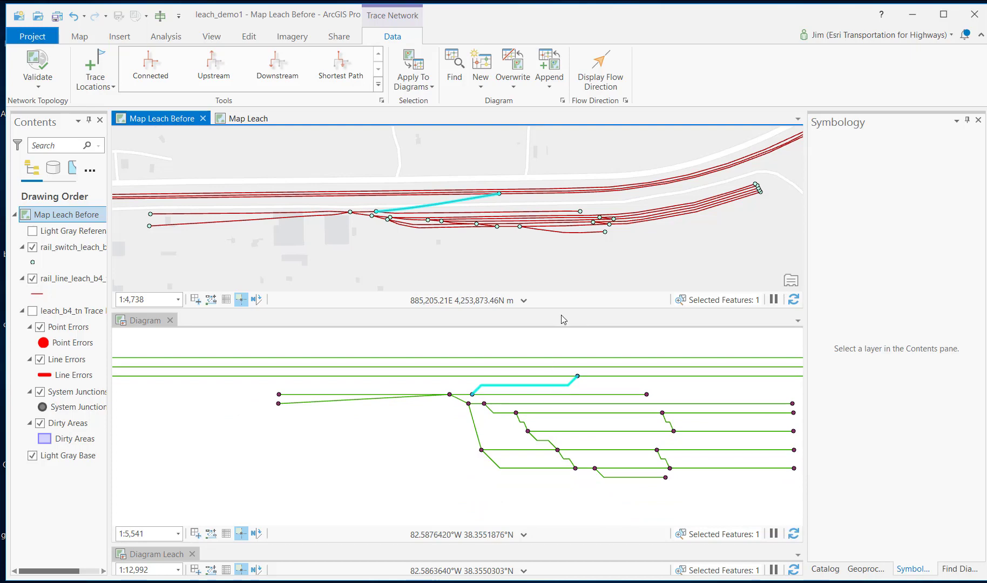
scroll(524, 242, "up", 2)
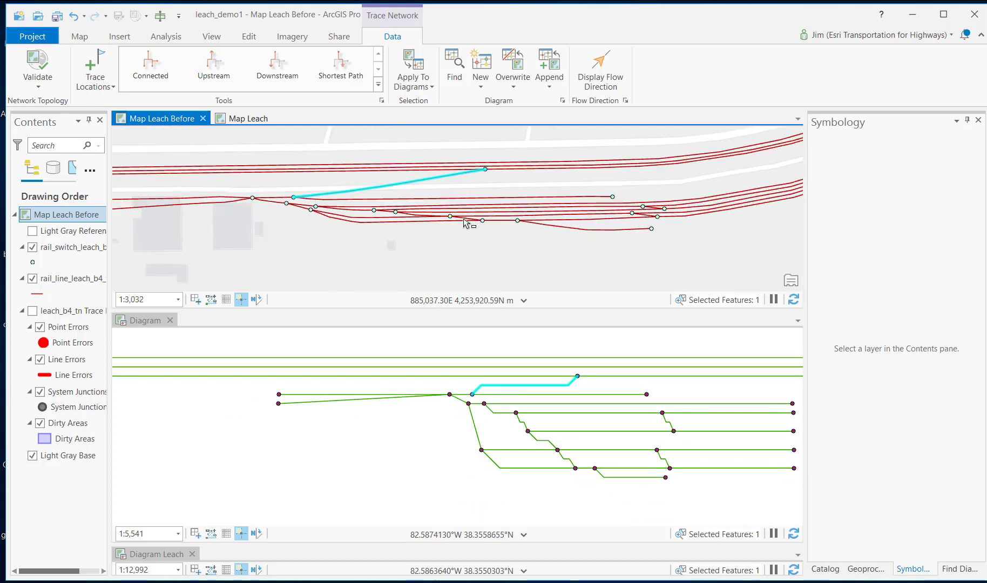
- Select two short track segments and highlight both in the diagram
left_click(463, 222)
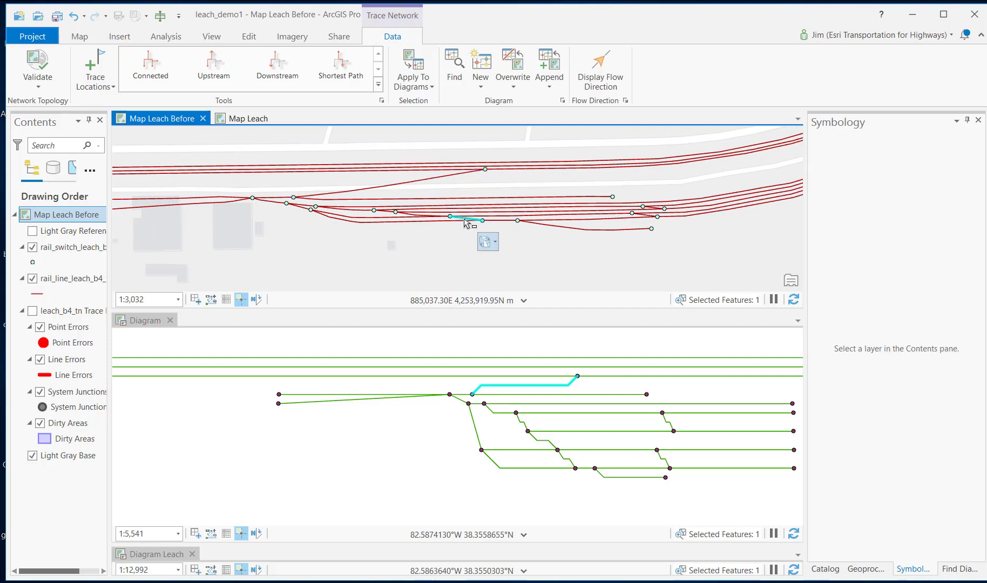
left_click(644, 218, "shift")
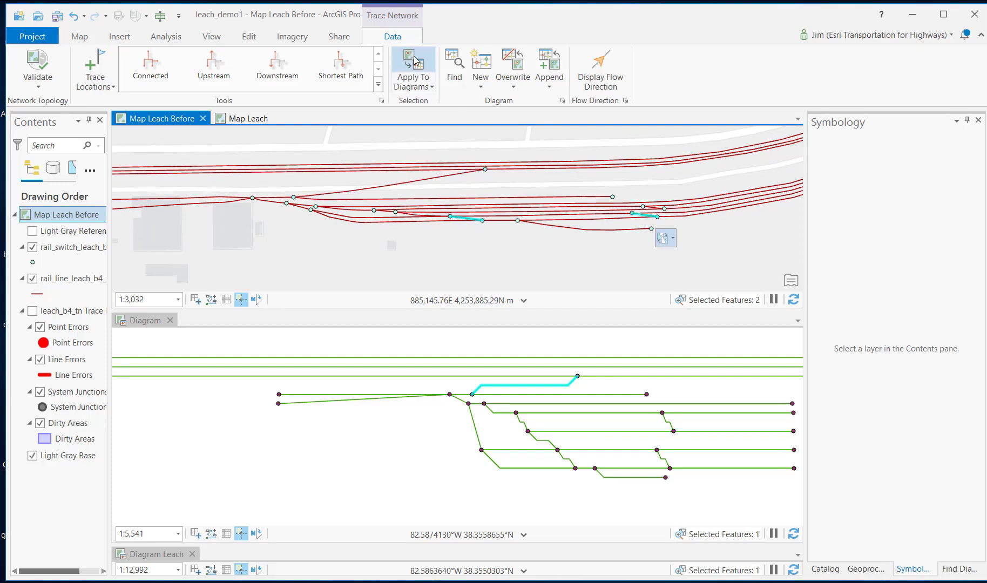
left_click(424, 67)
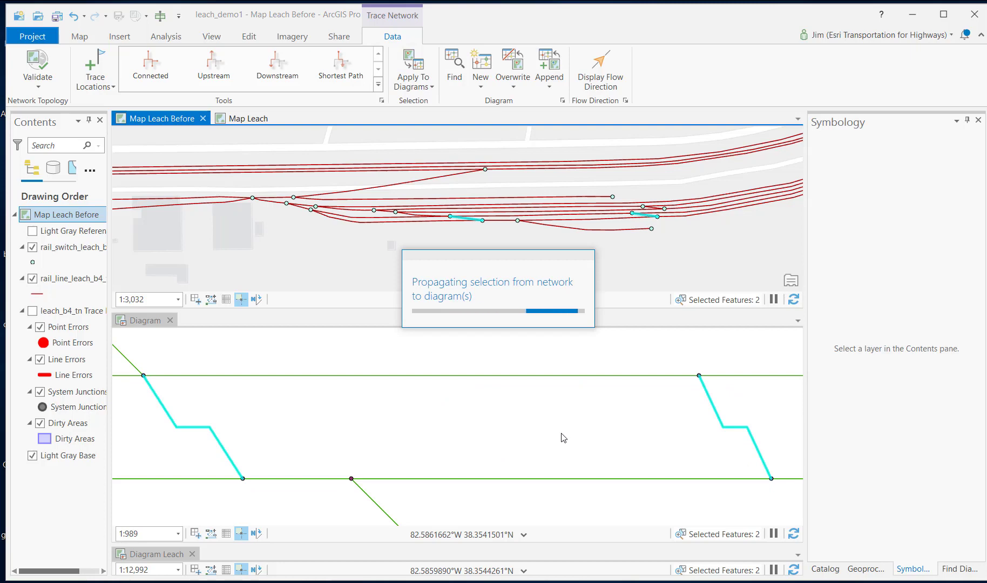
scroll(486, 435, "down", 5)
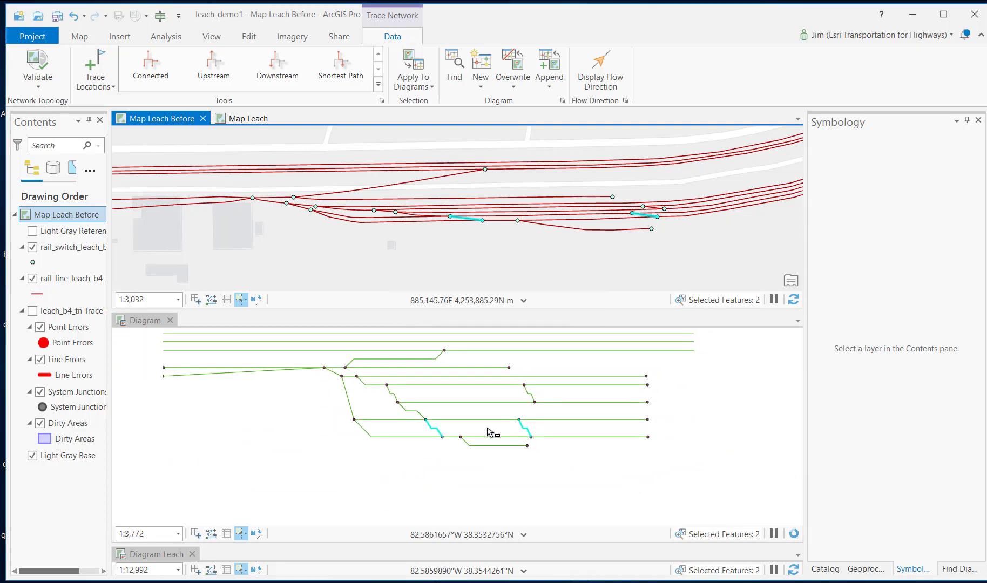
- Select the curved track at the southeast end and highlight it in the diagram
left_click(604, 231)
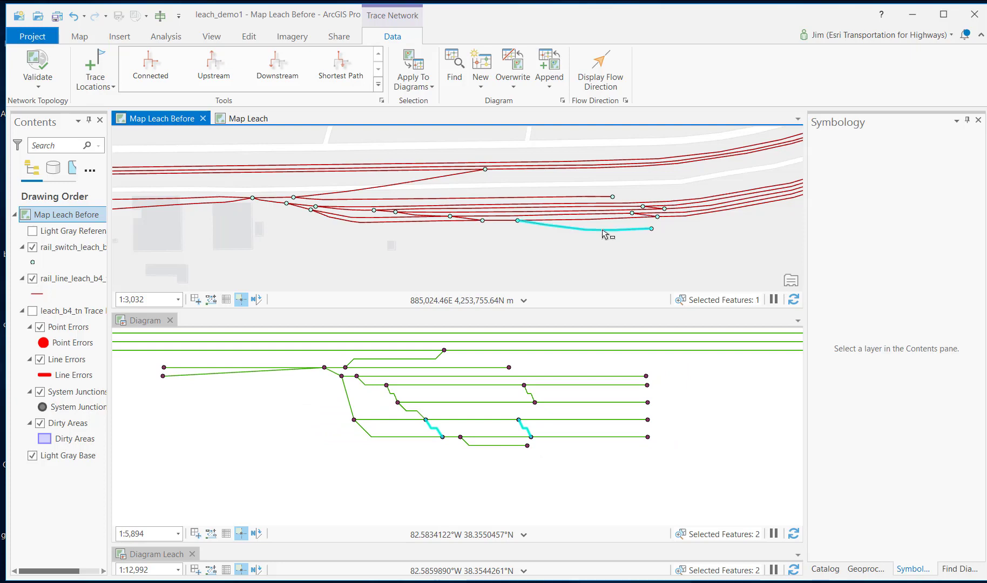
left_click(413, 69)
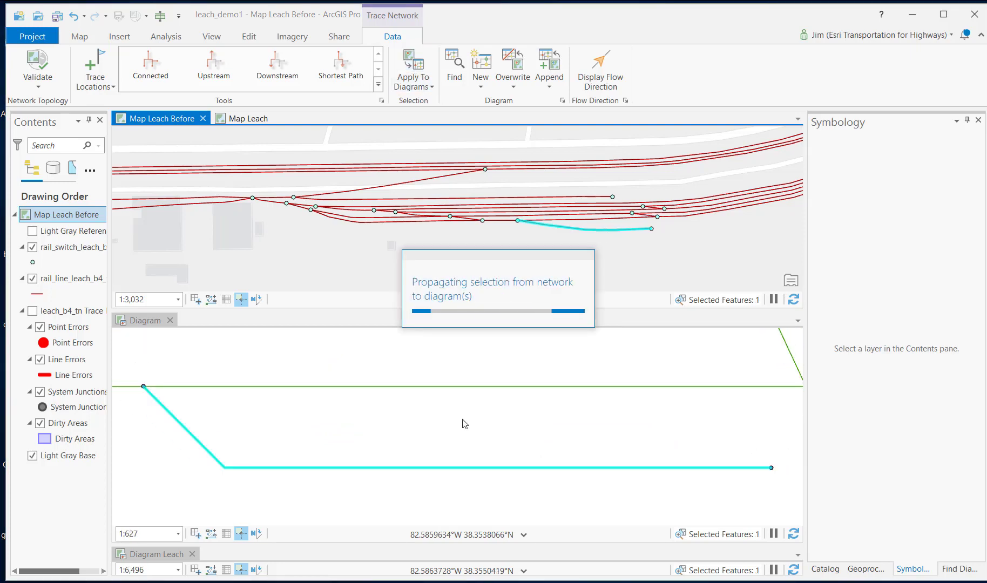
scroll(463, 424, "down", 8)
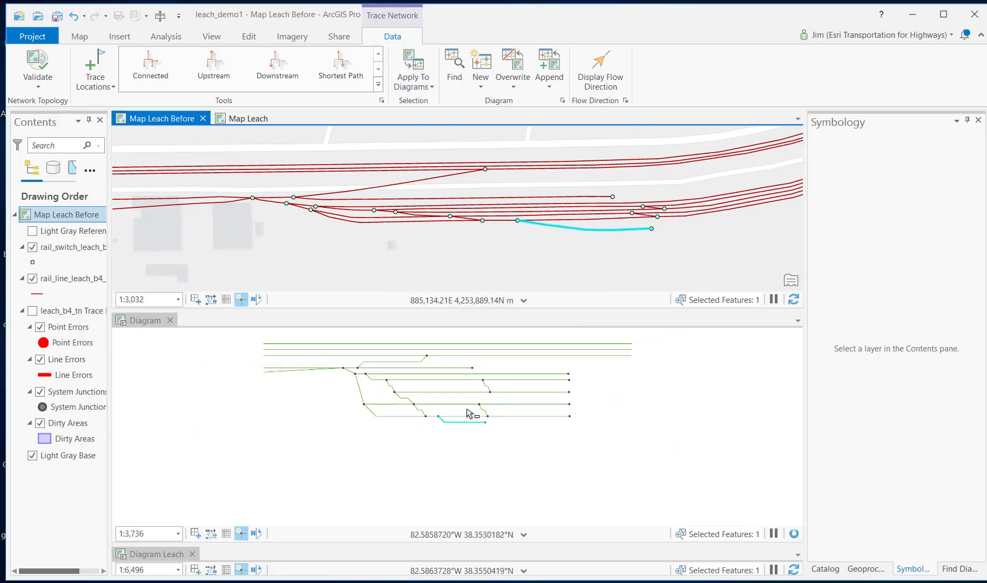
scroll(441, 367, "up", 2)
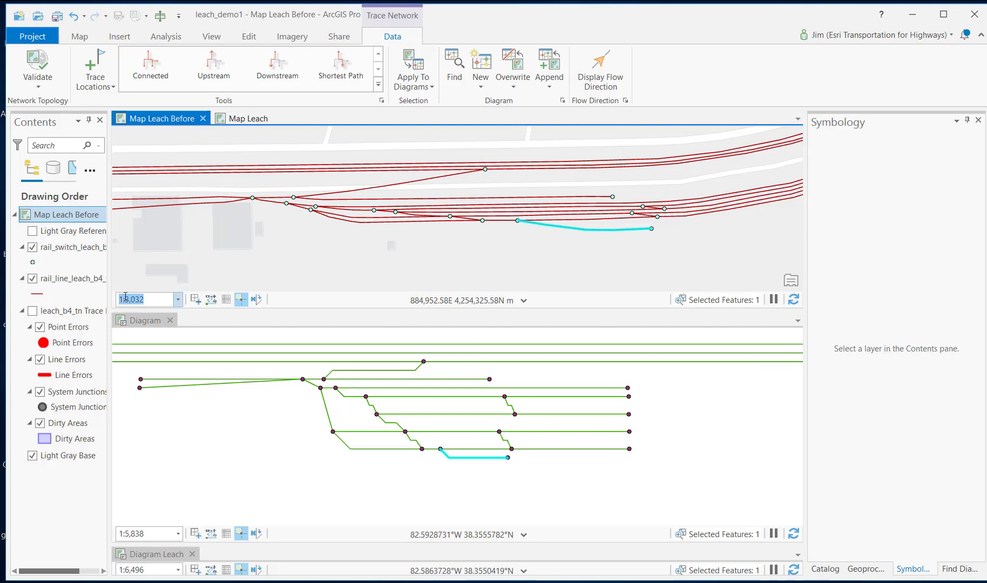
- Set both the map and the diagram to a 1:5,500 scale
left_click_drag(137, 298, 152, 297)
type("5500")
key("Return")
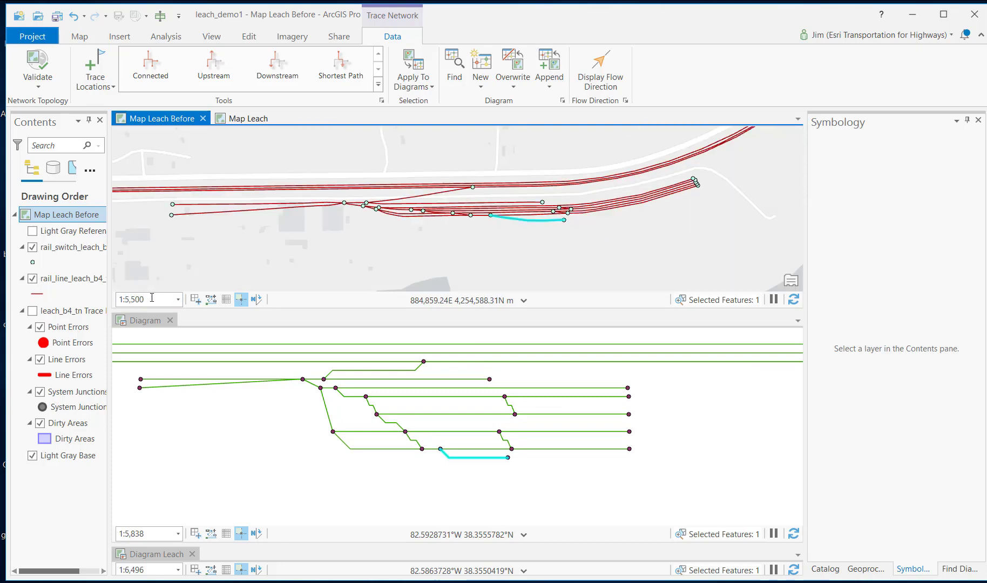
left_click(126, 533)
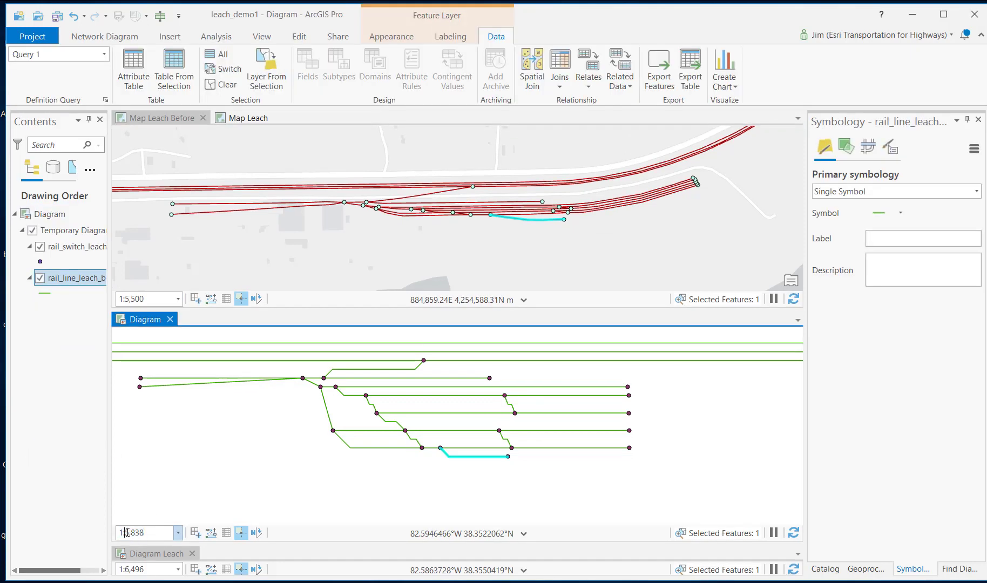
left_click_drag(128, 533, 175, 532)
type("5,500")
key("Return")
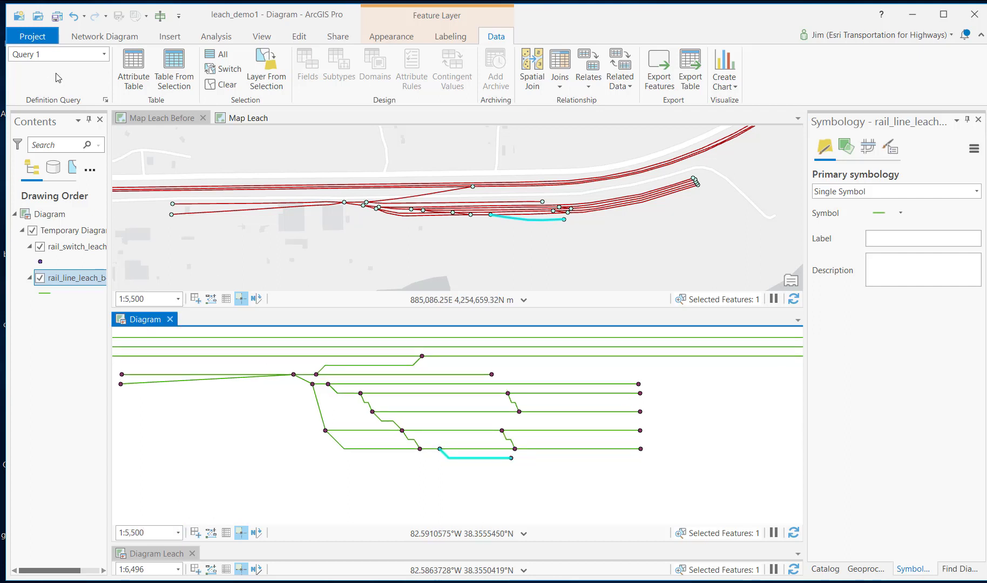
- Pan the diagram with the Explore tool to line it up for comparison
left_click(99, 37)
left_click(24, 64)
left_click_drag(270, 412, 346, 446)
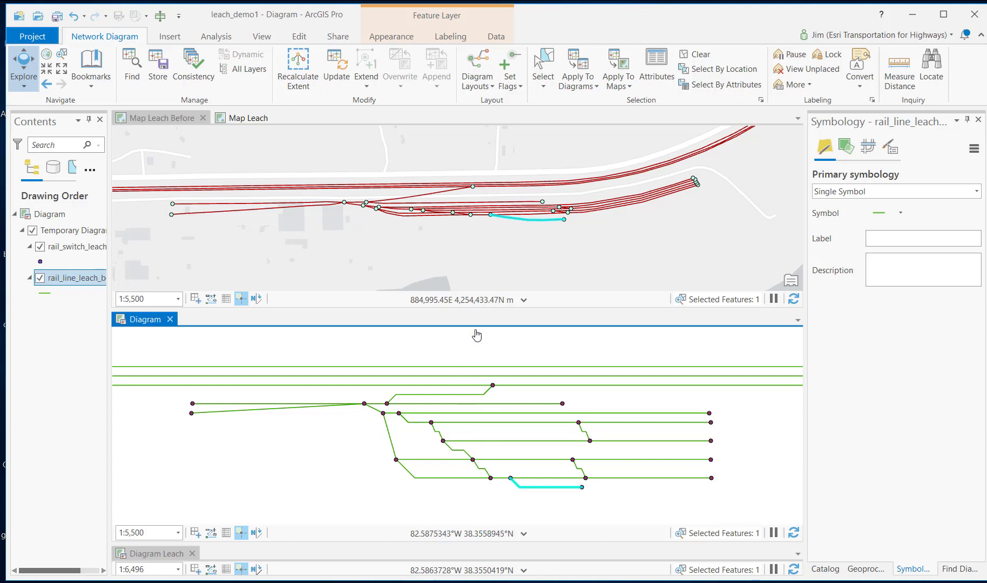
left_click_drag(451, 353, 441, 353)
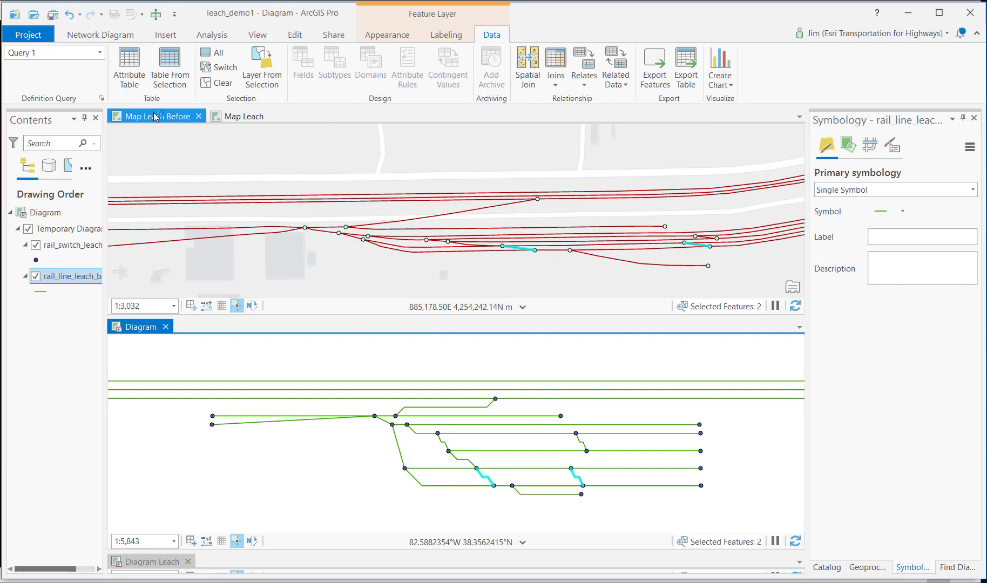
- Clear the selected features on Map Leach Before
left_click(162, 114)
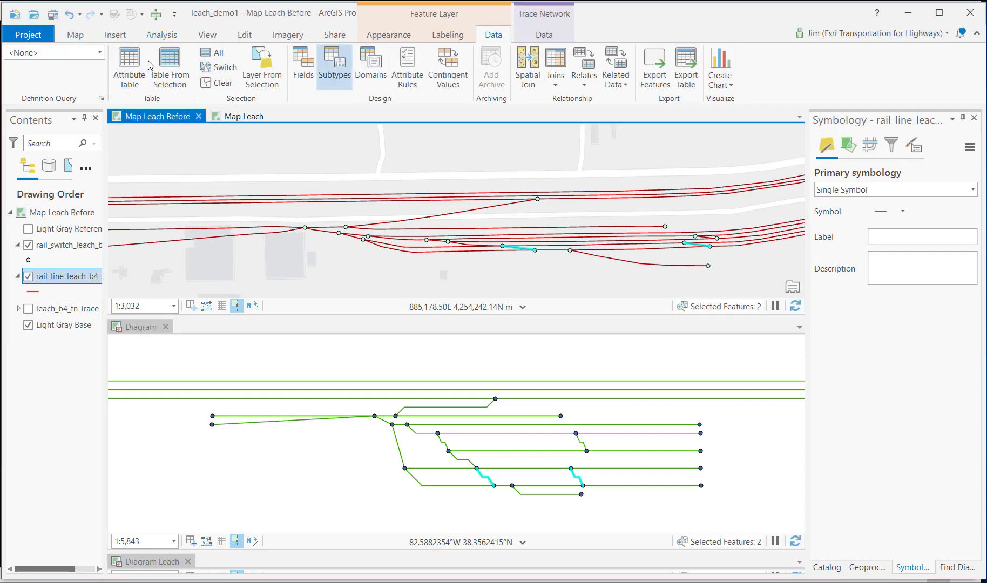
left_click(75, 35)
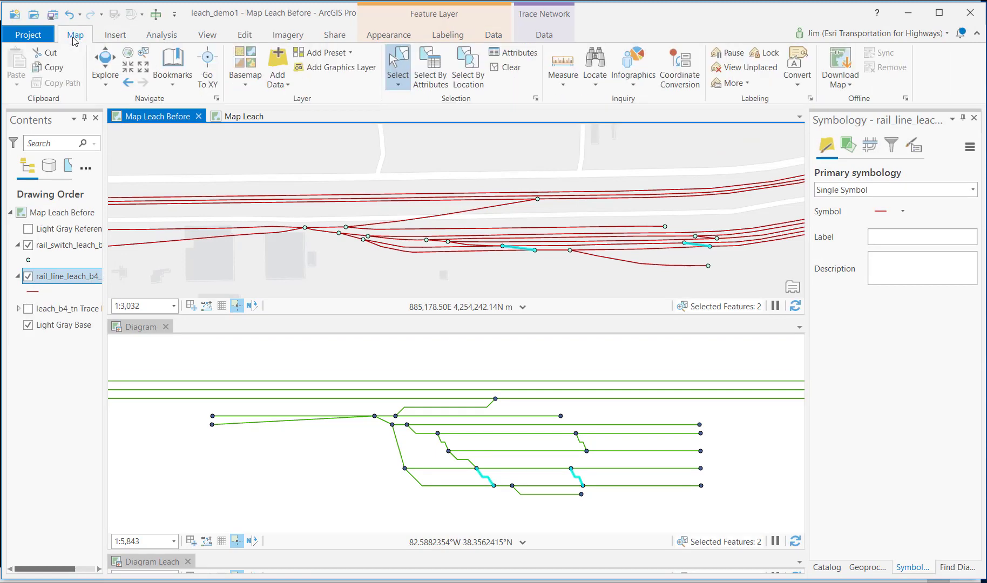
left_click(510, 69)
scroll(268, 233, "down", 2)
scroll(340, 230, "down", 2)
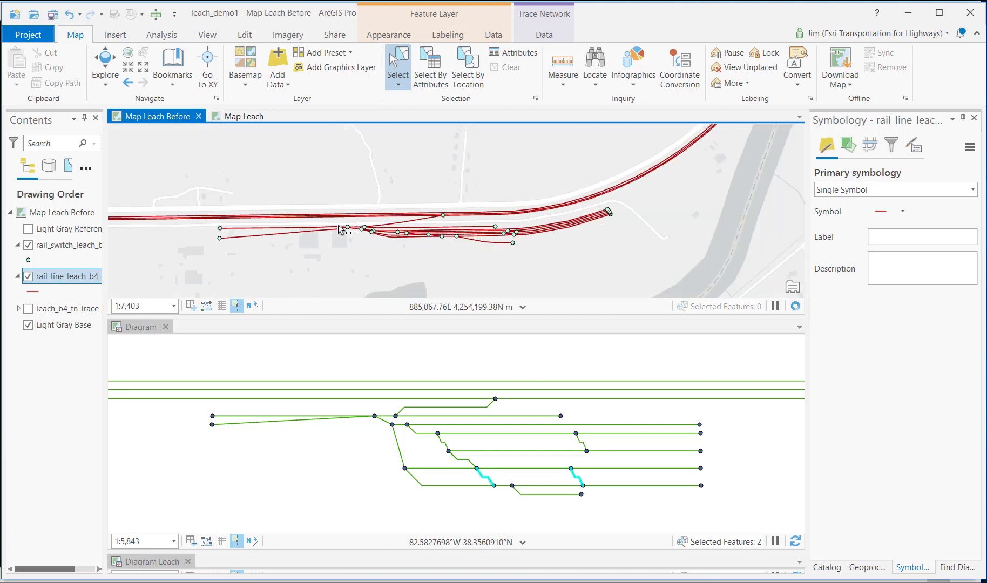
scroll(340, 231, "up", 2)
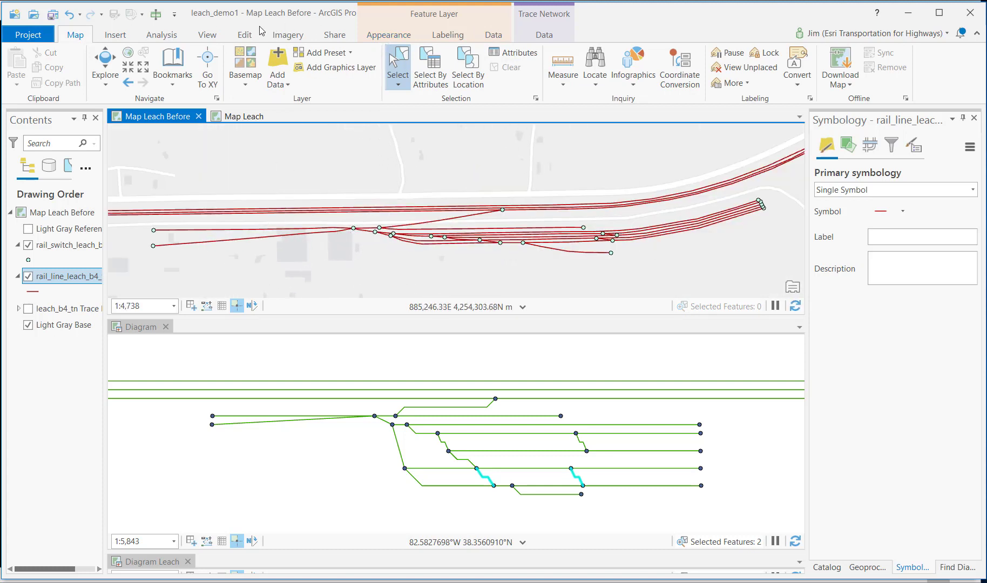
- Run Disable Network Topology on the leach_b4_tn Trace Network
left_click(245, 36)
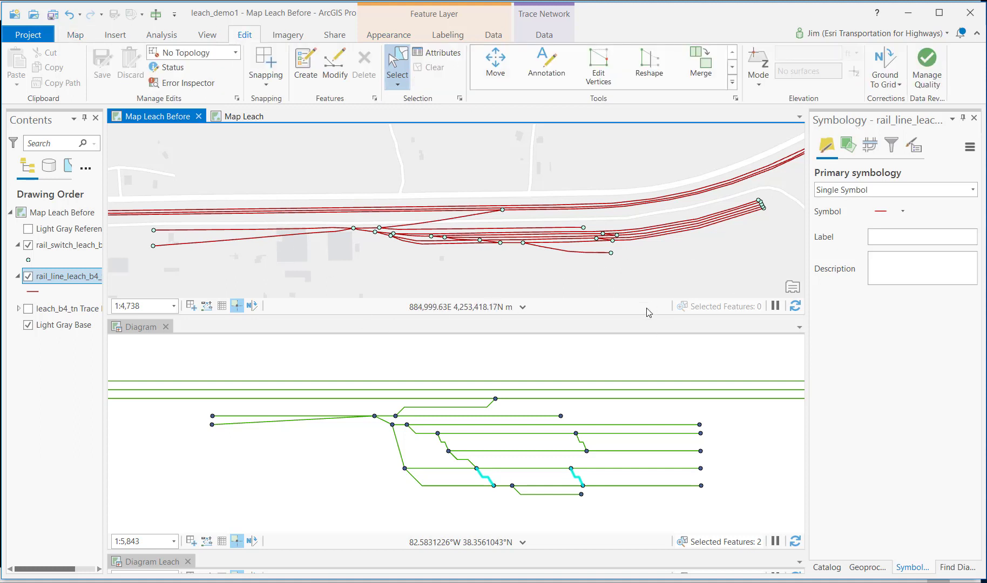
left_click(877, 570)
left_click(821, 144)
scroll(913, 394, "down", 8)
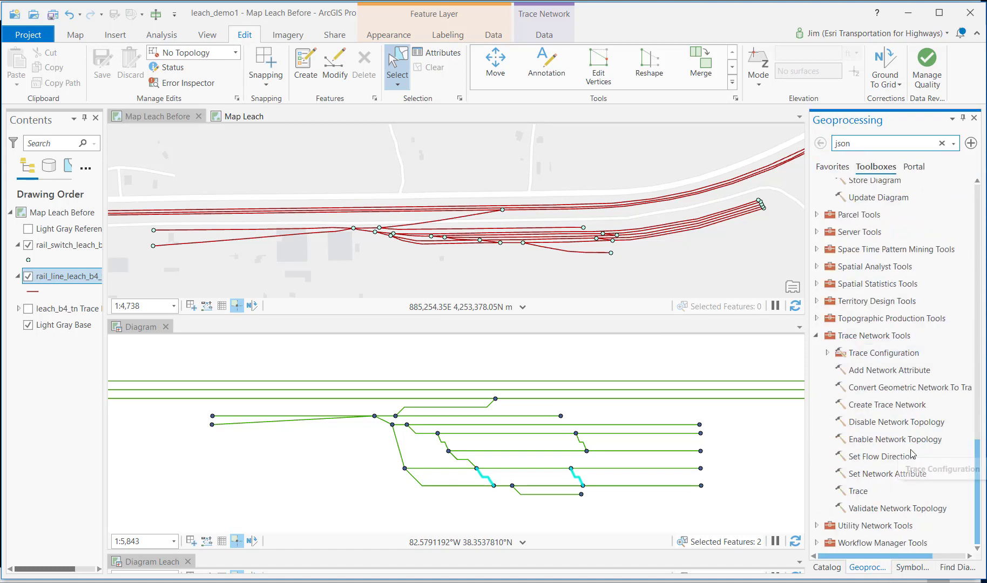
left_click(892, 422)
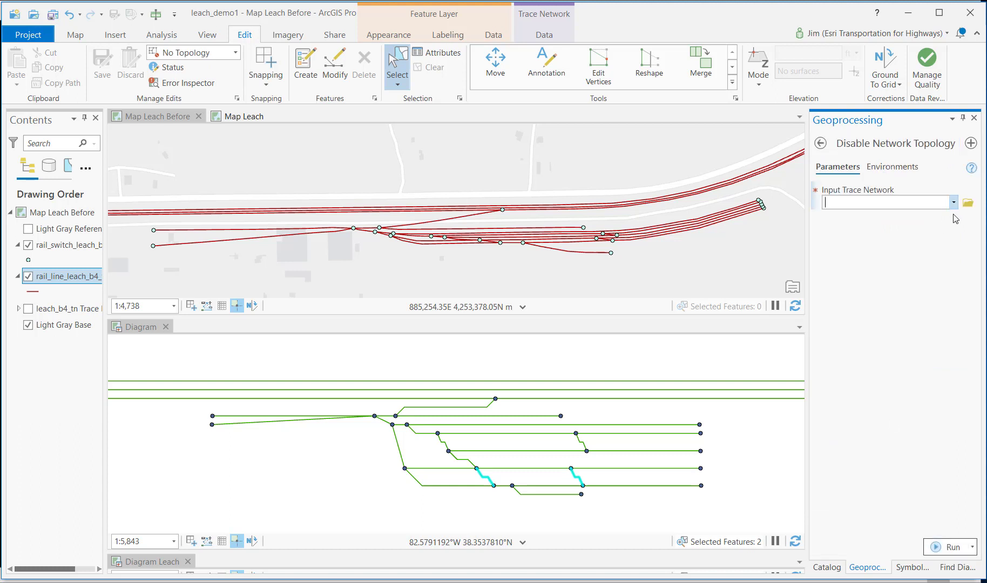
left_click(955, 203)
left_click(929, 216)
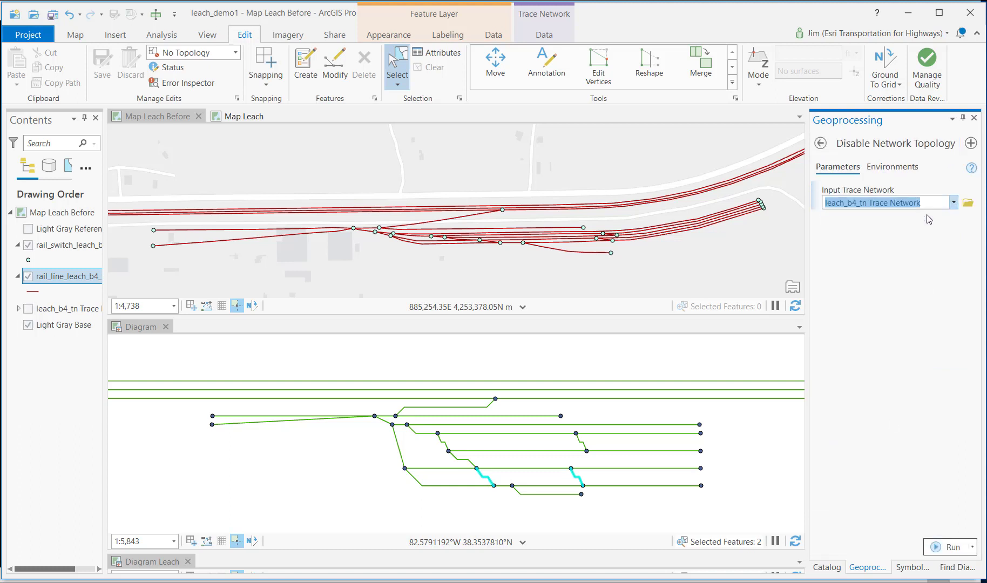
left_click(956, 547)
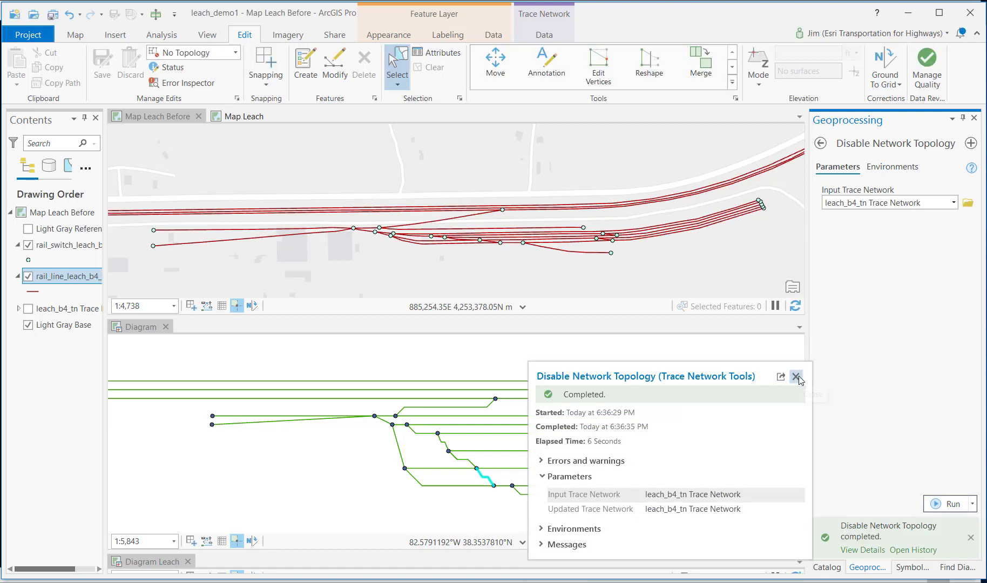
left_click(797, 377)
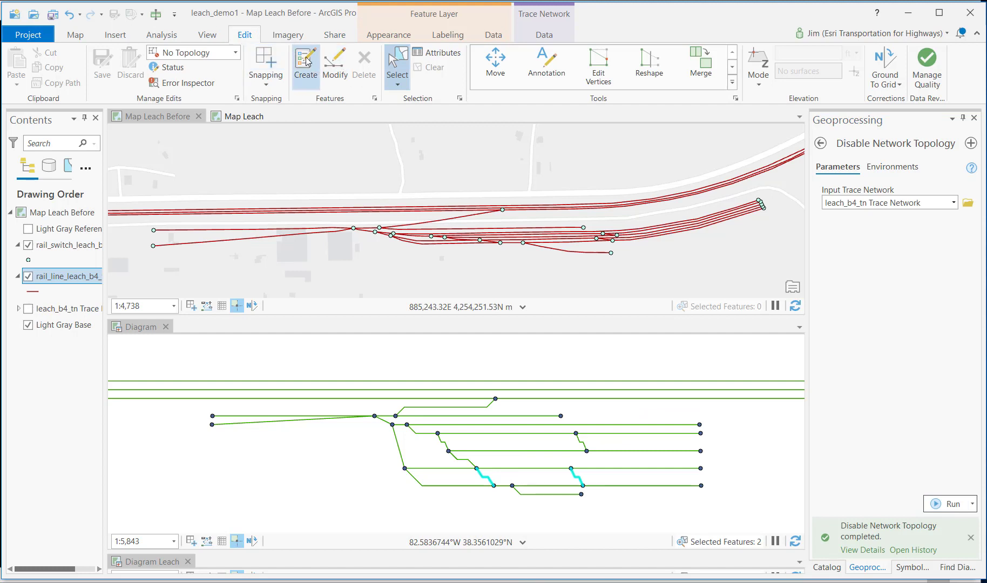
- Move the westernmost switch point east along the track
left_click(155, 247)
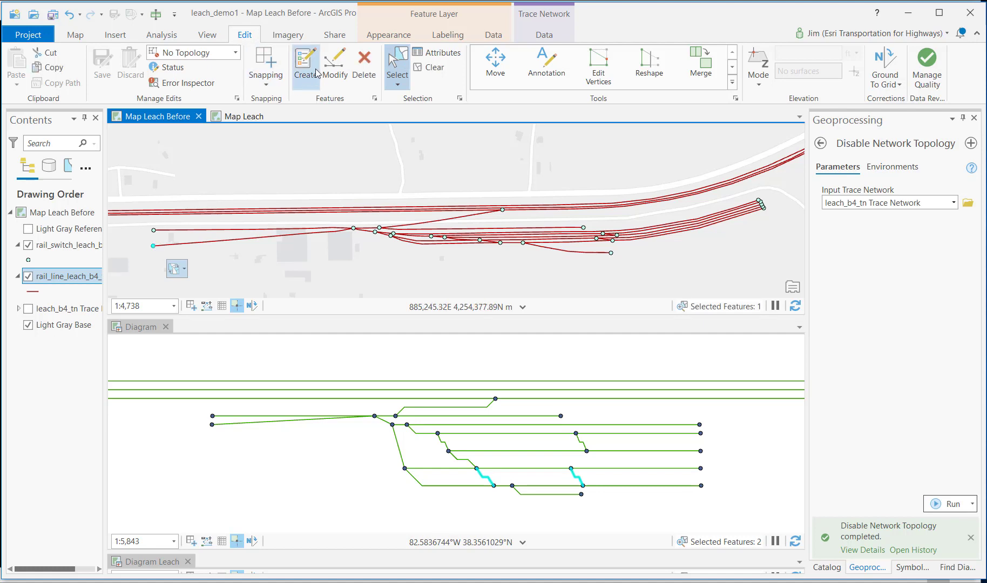
left_click(335, 68)
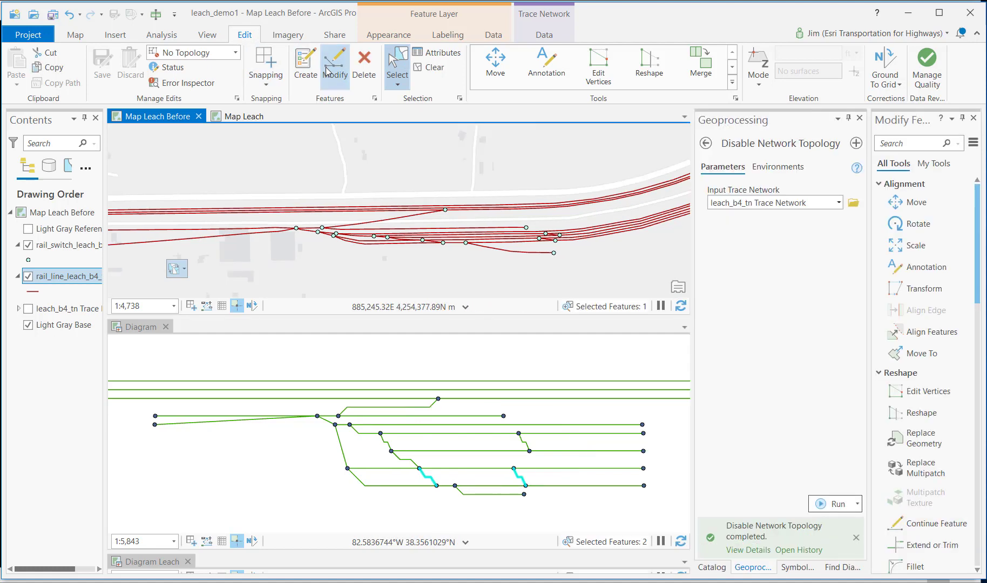
left_click(911, 206)
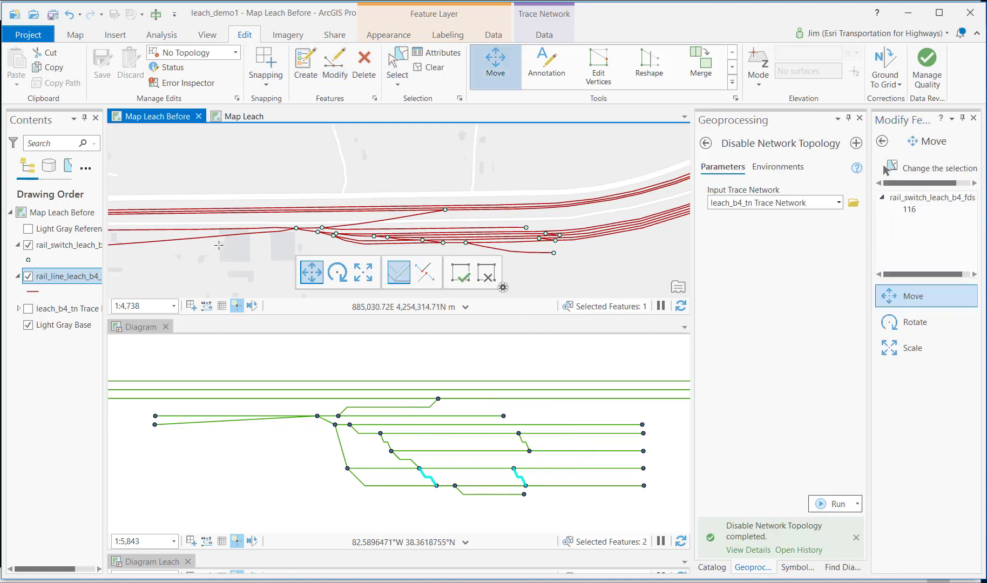
left_click_drag(219, 245, 307, 213)
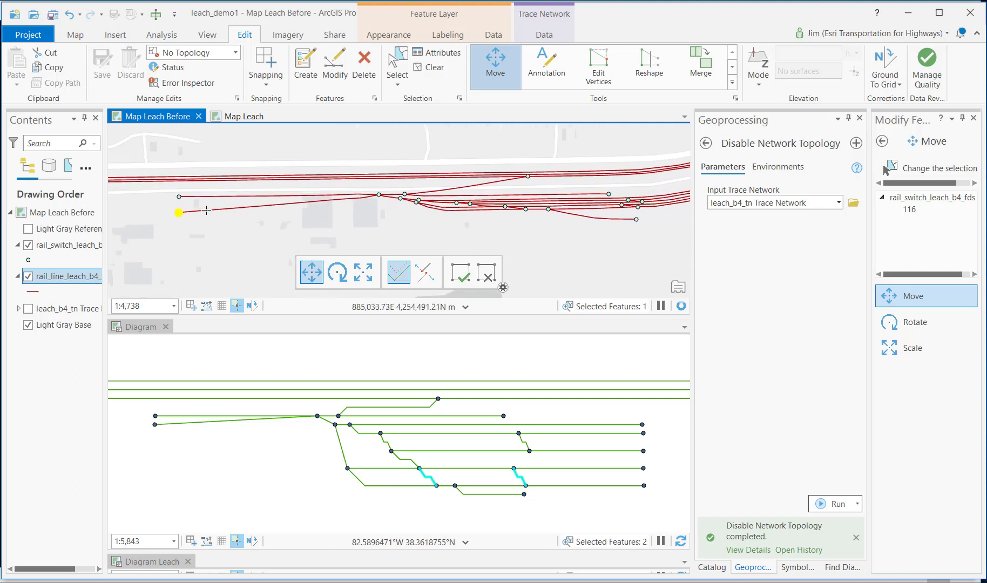
left_click_drag(182, 213, 315, 198)
left_click(460, 274)
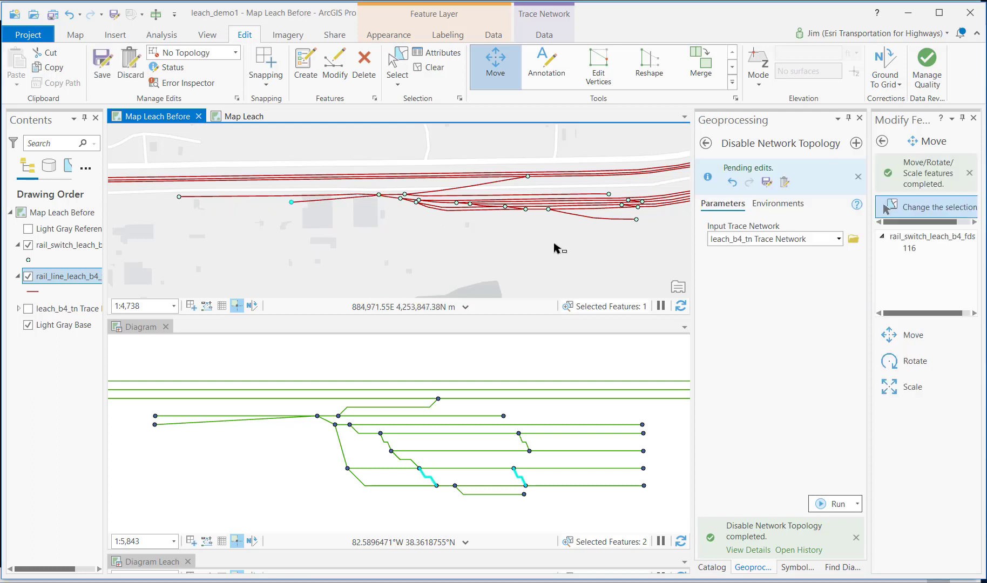
- Move the other west-end switch east along the rails and save all edits
left_click_drag(559, 250, 311, 264)
left_click(389, 233)
left_click_drag(389, 233, 535, 216)
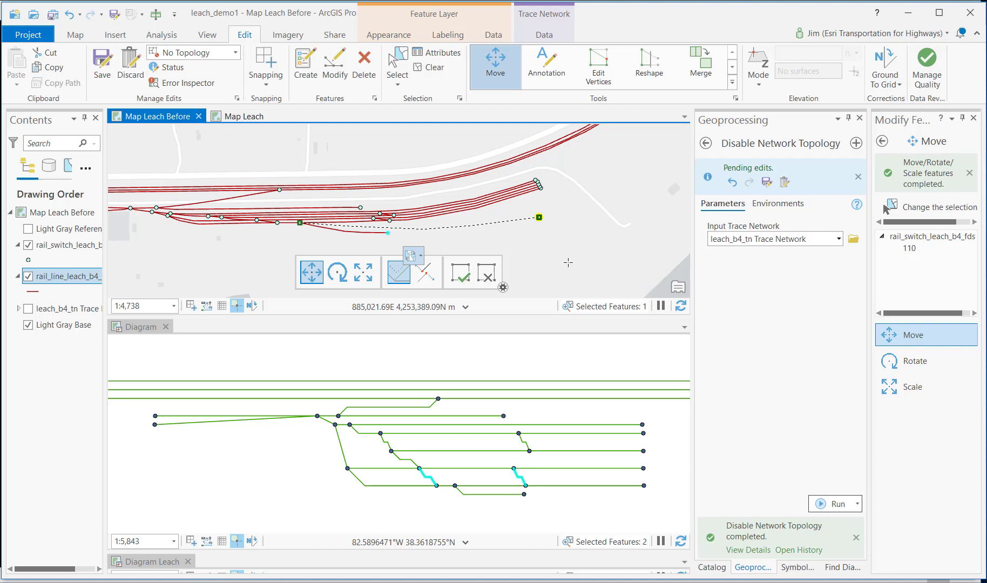
left_click(463, 278)
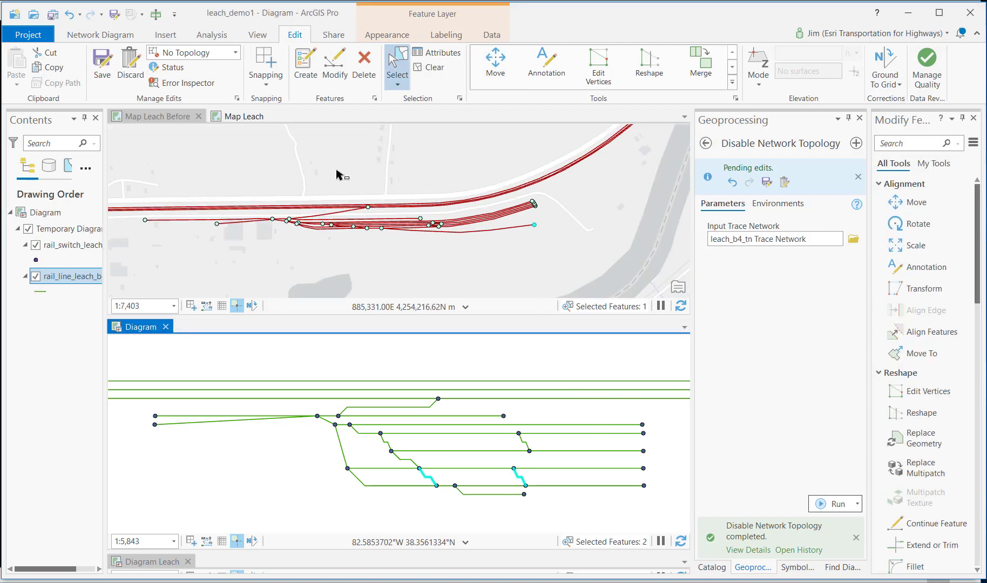
left_click(101, 63)
left_click(513, 313)
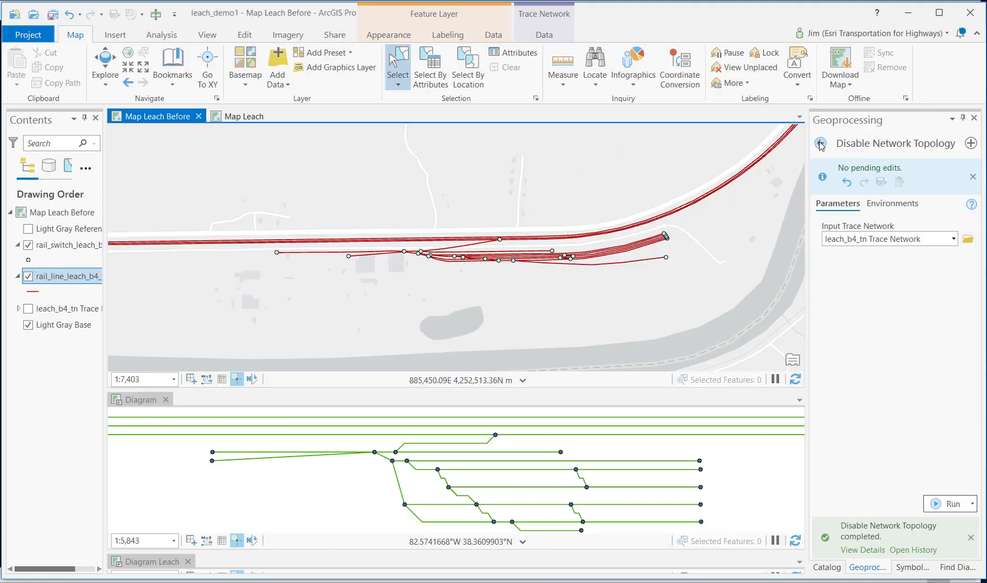
- Enable network topology on leach_b4_tn Trace Network
left_click(820, 143)
left_click(872, 442)
left_click(954, 202)
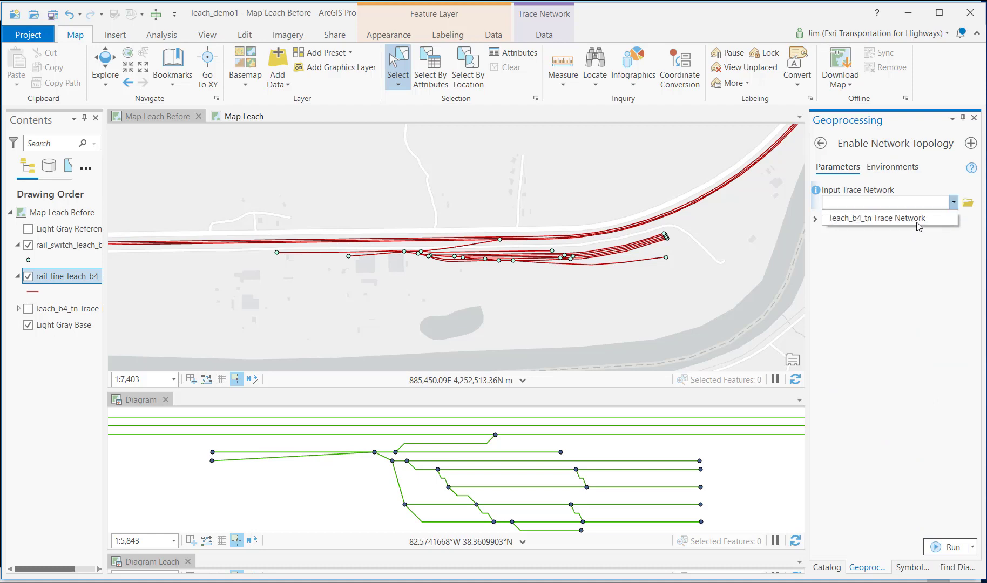
left_click(923, 218)
left_click(951, 546)
- Validate the leach_b4_tn Trace Network topology, then box-select the yard's rail features
left_click(820, 143)
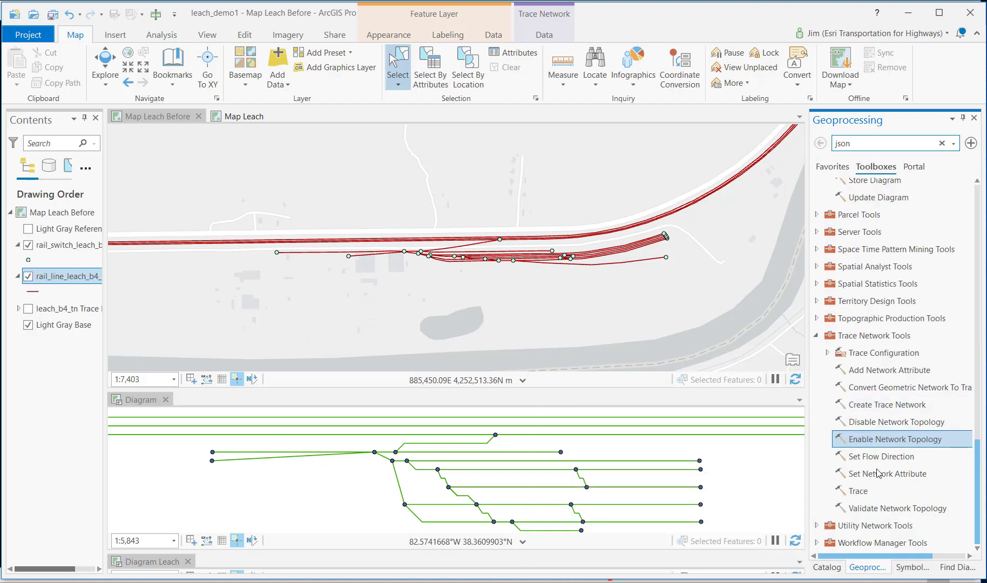
left_click(876, 510)
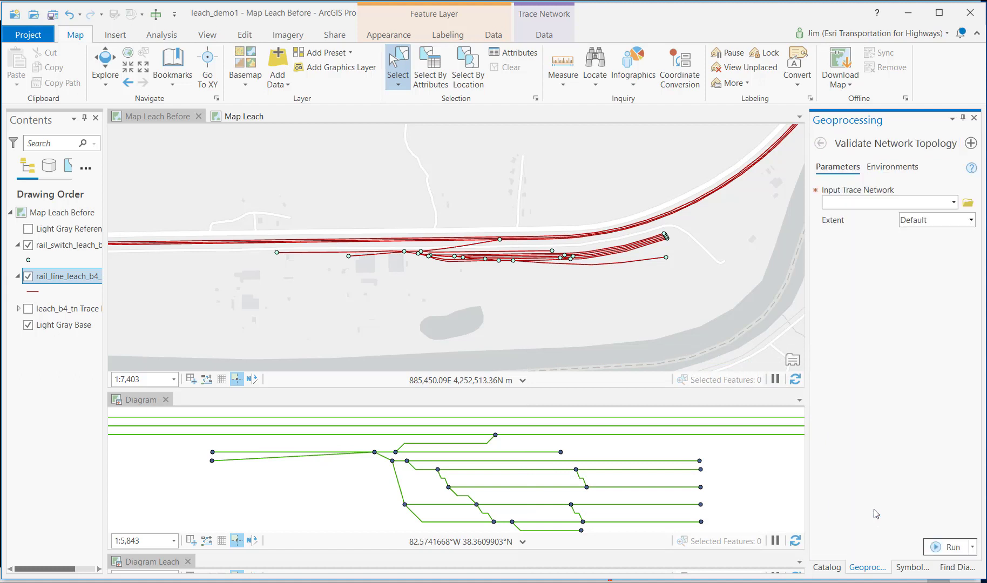
left_click(953, 203)
left_click(886, 214)
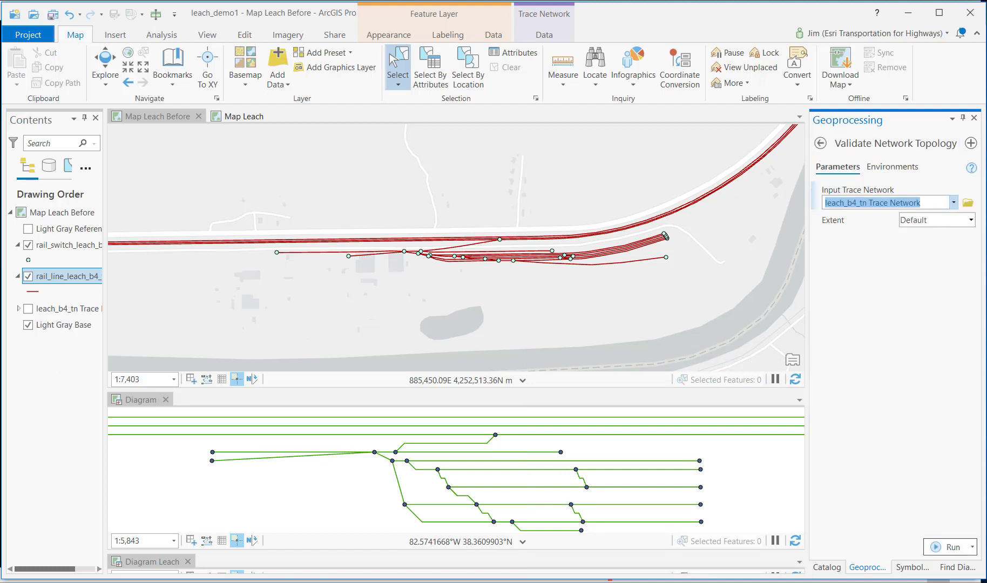
left_click(965, 549)
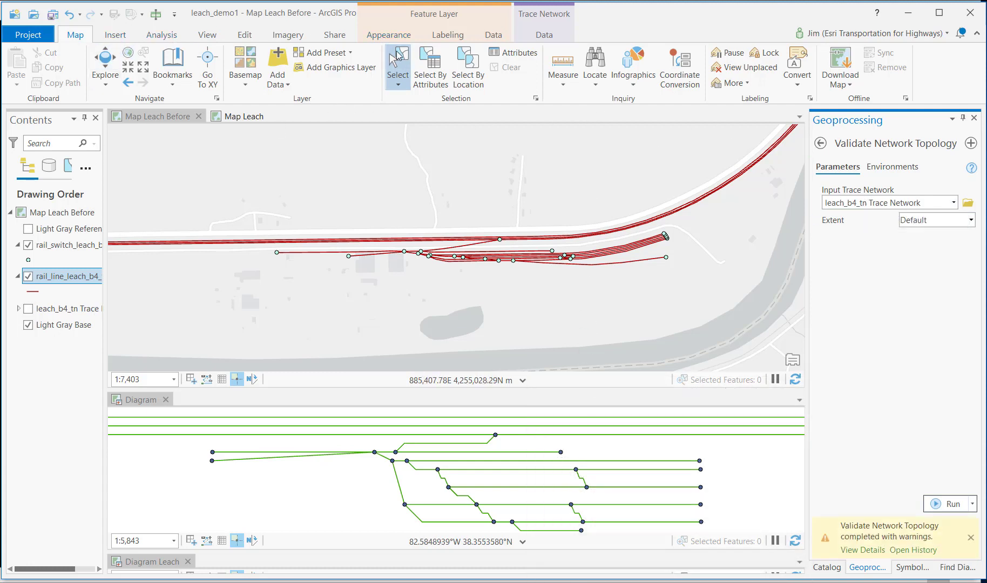
mouse_move(252, 184)
left_mouse_down()
mouse_move(505, 329)
mouse_move(706, 305)
left_mouse_up()
- Create a new diagram from the selected rail features
left_click(545, 34)
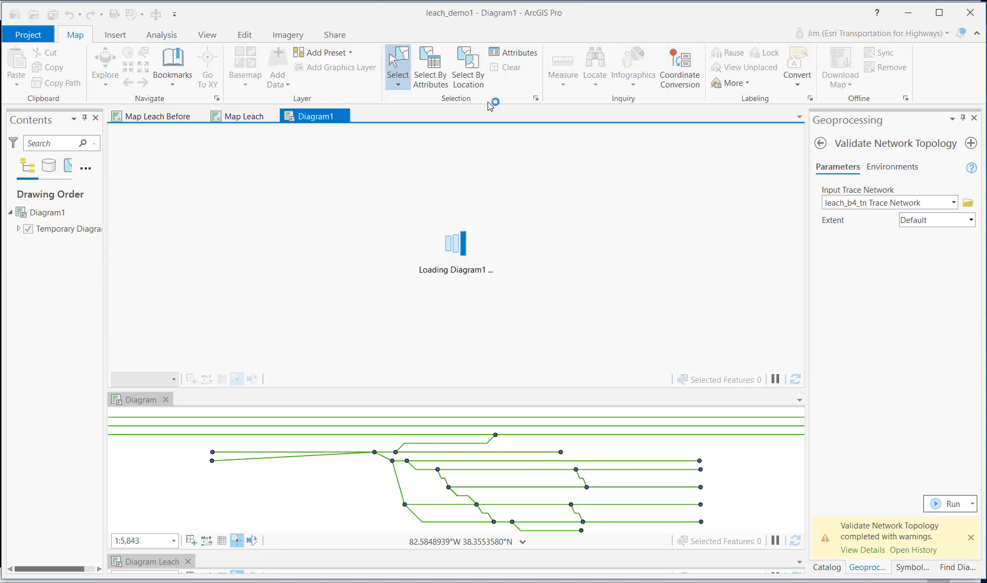
left_click(820, 144)
scroll(859, 351, "up", 3)
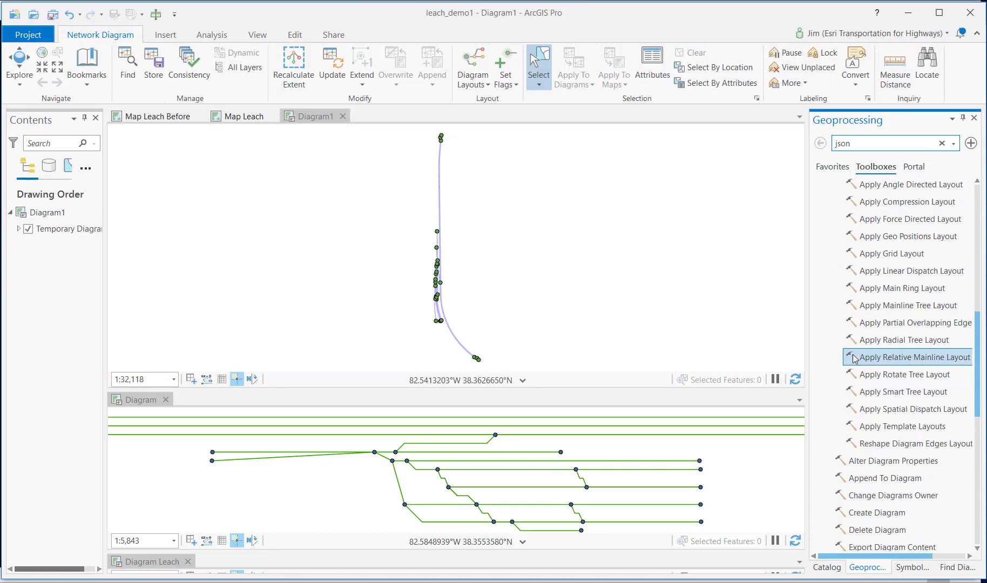
- Apply Relative Mainline Layout to Temporary Diagram 1 with TrackHierarchy and a 20 m branch offset
double_click(899, 357)
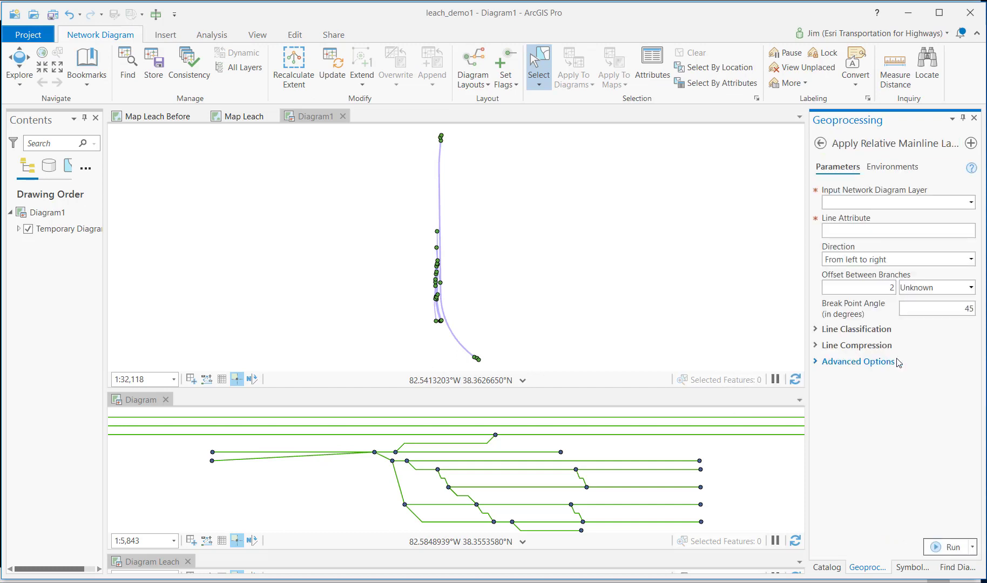
left_click(971, 204)
left_click(931, 217)
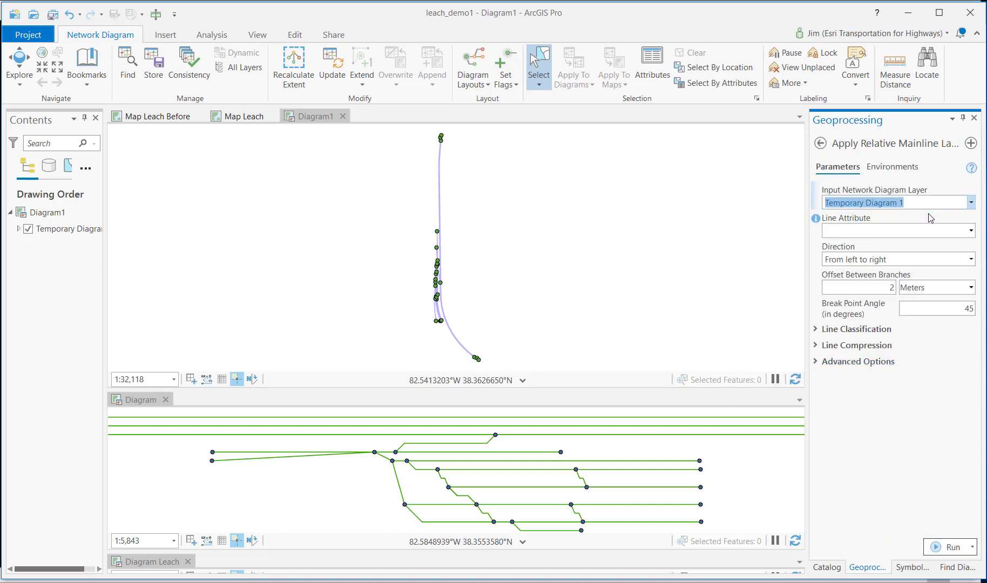
left_click(971, 231)
left_click(919, 260)
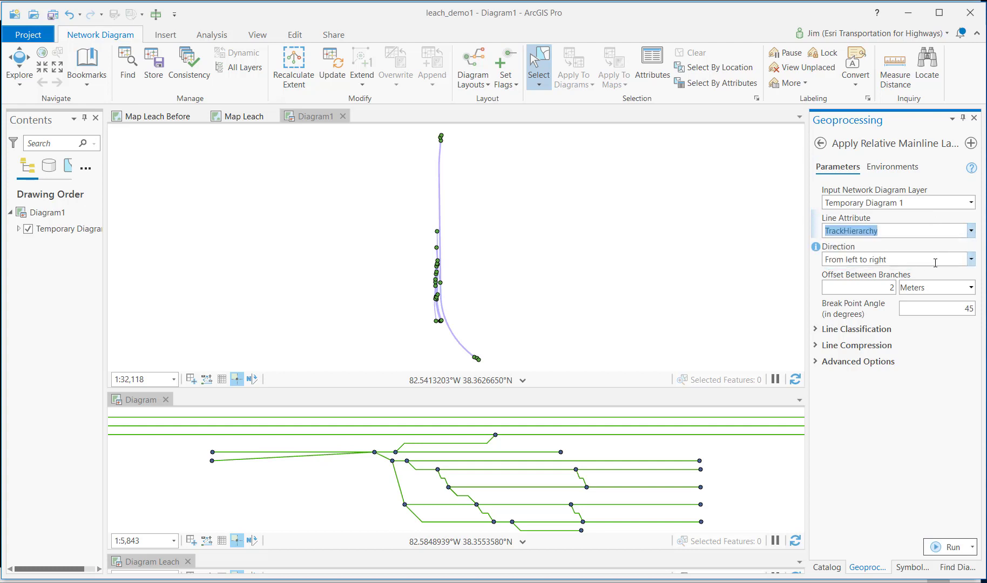
double_click(890, 288)
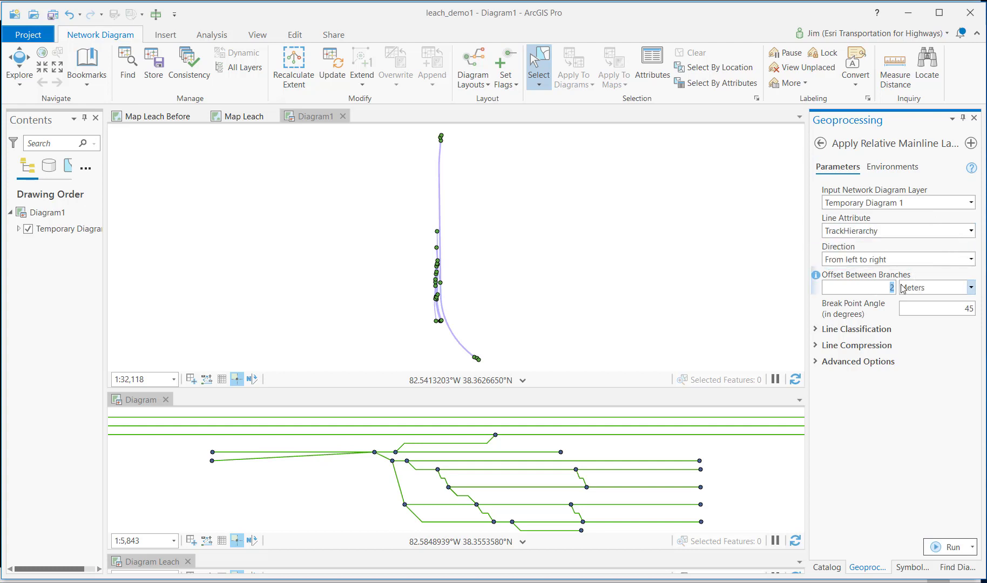
left_click(886, 330)
left_click(972, 355)
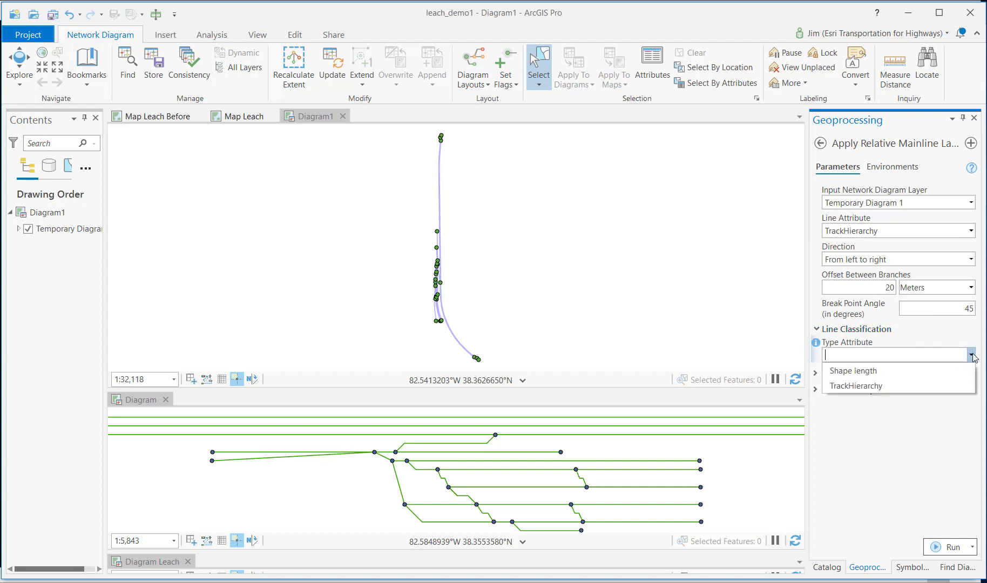
left_click(931, 385)
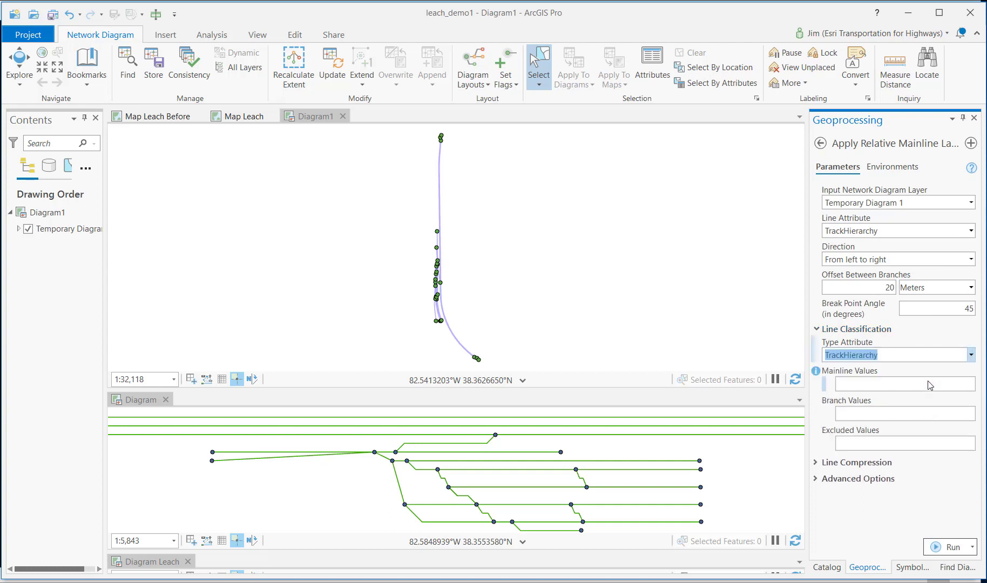
left_click(951, 547)
left_click_drag(533, 390, 534, 335)
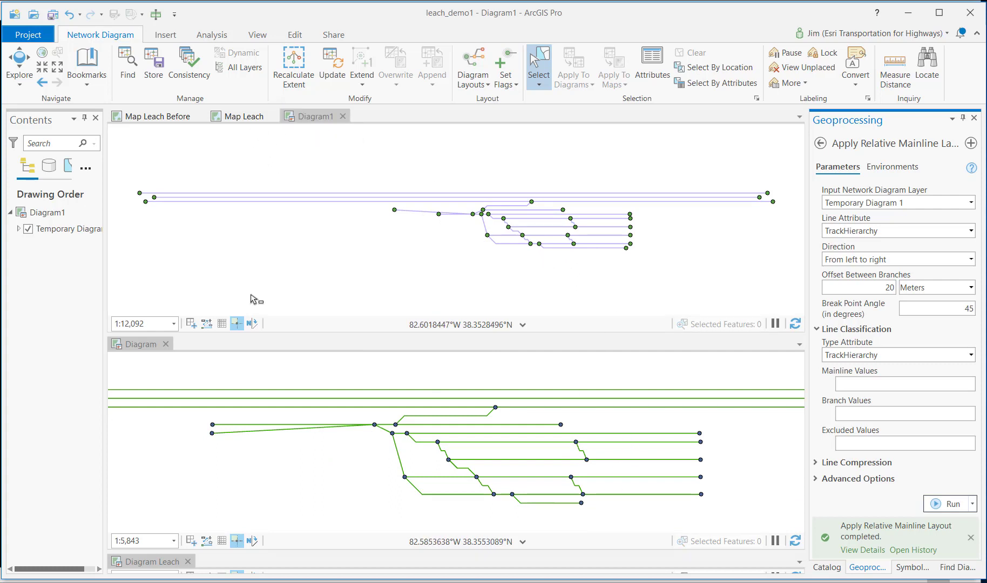
- Close the extra Diagram view and dock Diagram1 below Map Leach Before
left_click(166, 357)
left_click(166, 344)
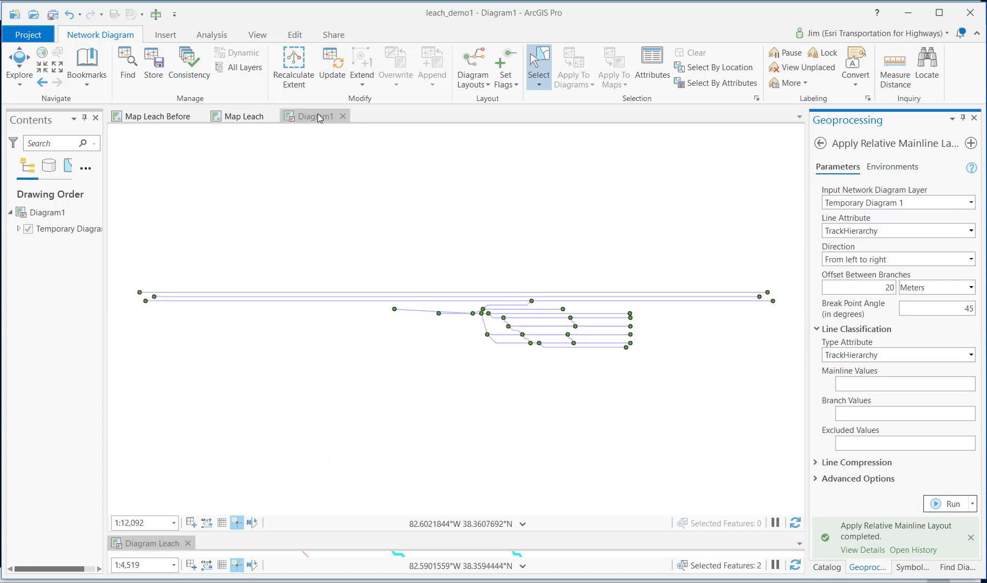
left_click_drag(316, 116, 459, 349)
- Zoom into Map Leach Before, then make Diagram1 the active view
left_click(378, 241)
left_click(428, 253)
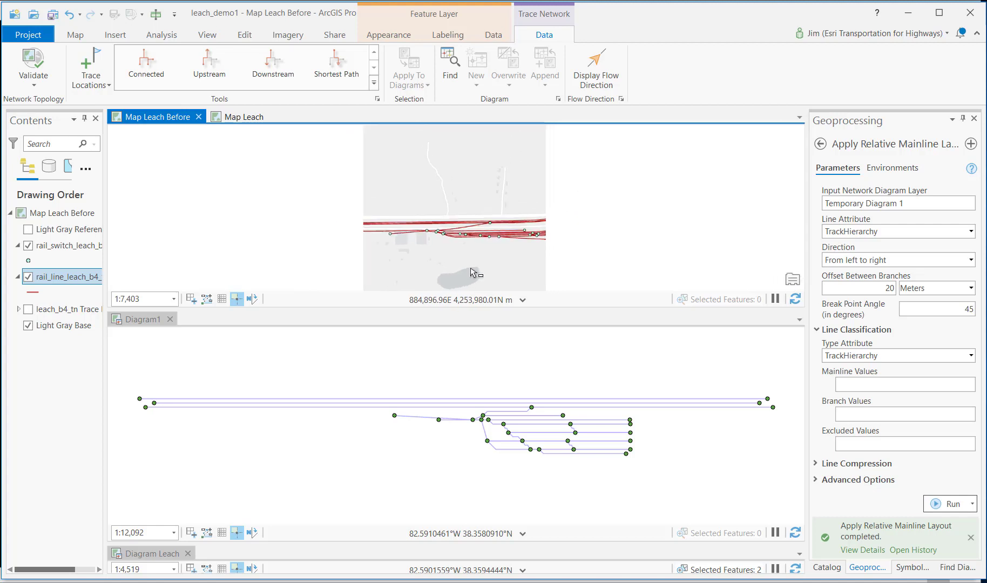
scroll(475, 273, "up", 2)
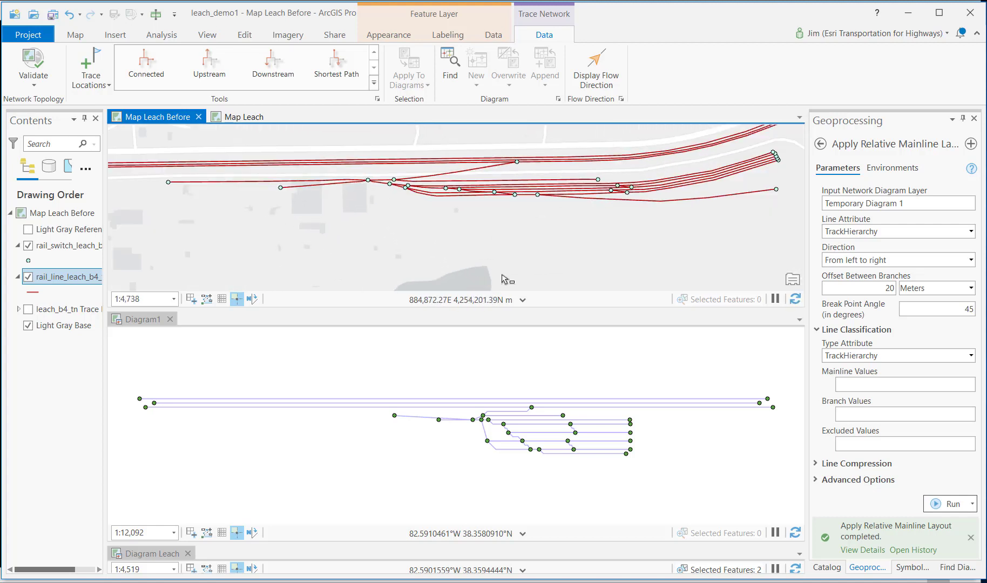
scroll(482, 445, "up", 3)
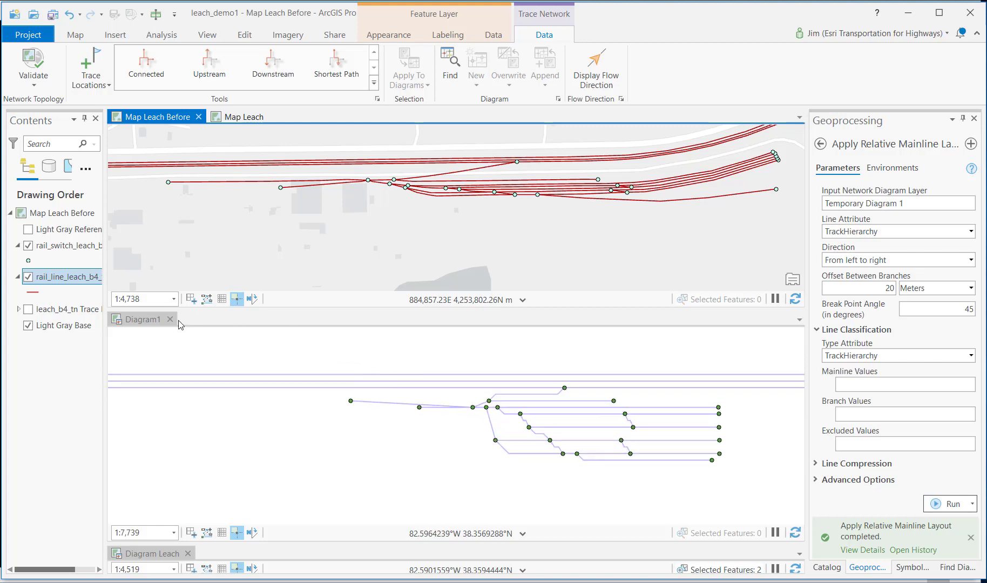
left_click(144, 320)
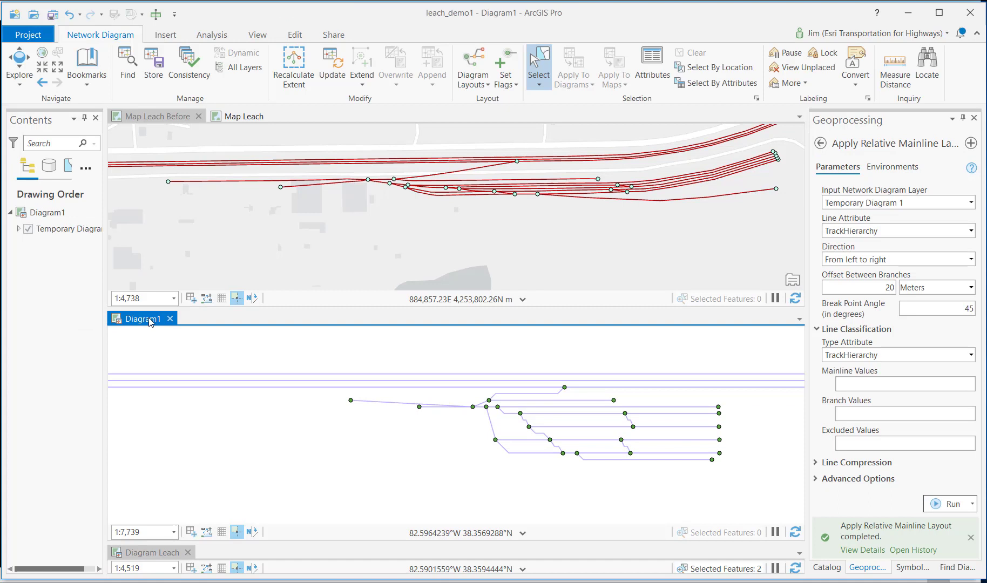
- Move a junction on the leftmost Diagram1 track down and to the left
left_click(295, 35)
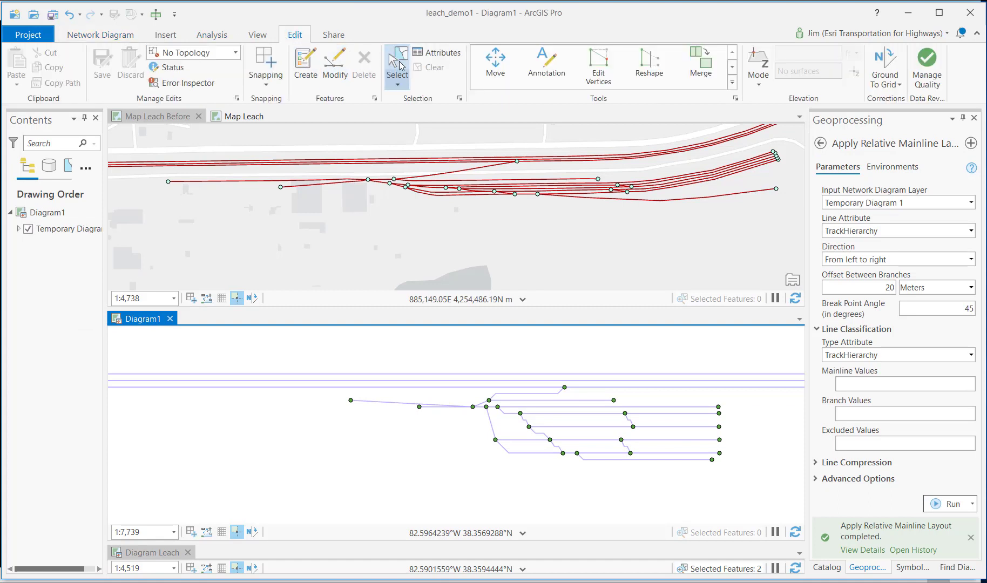
left_click(402, 66)
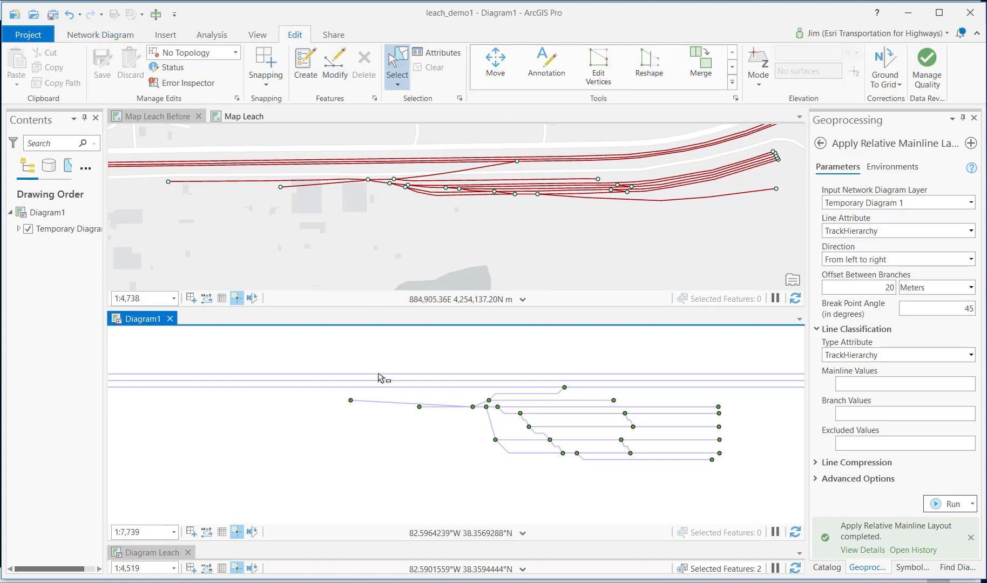
left_click(419, 407)
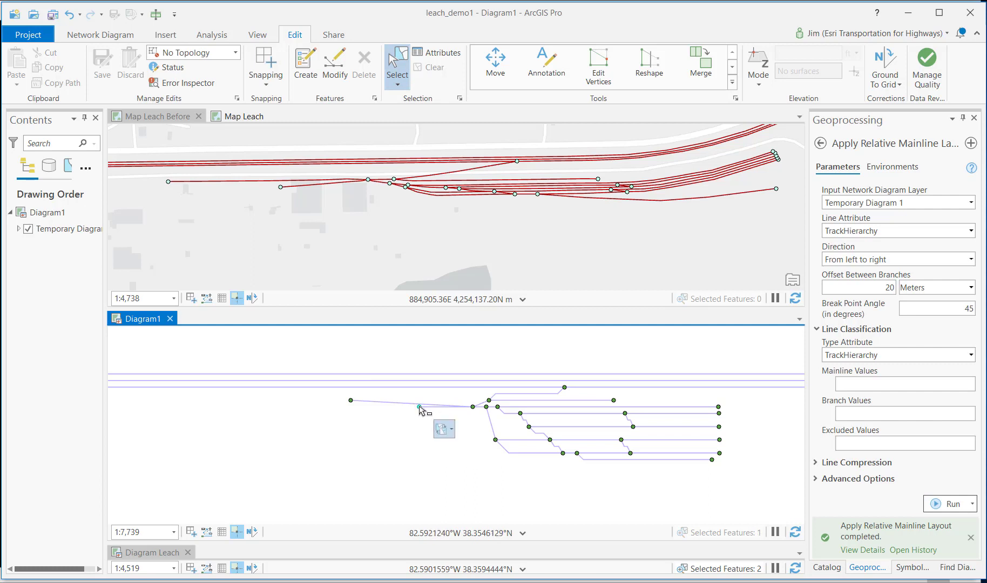
left_click(495, 64)
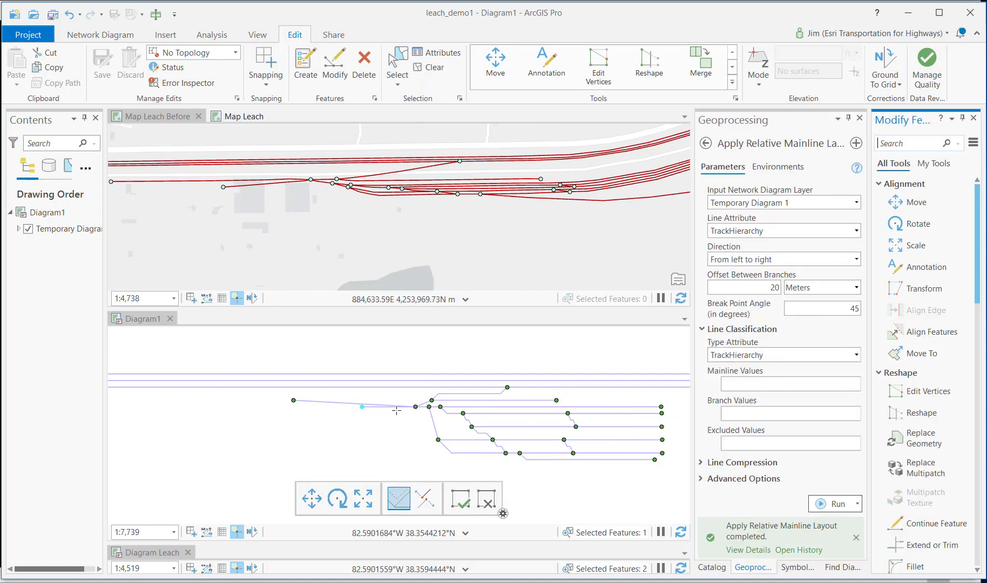
left_click_drag(364, 407, 322, 414)
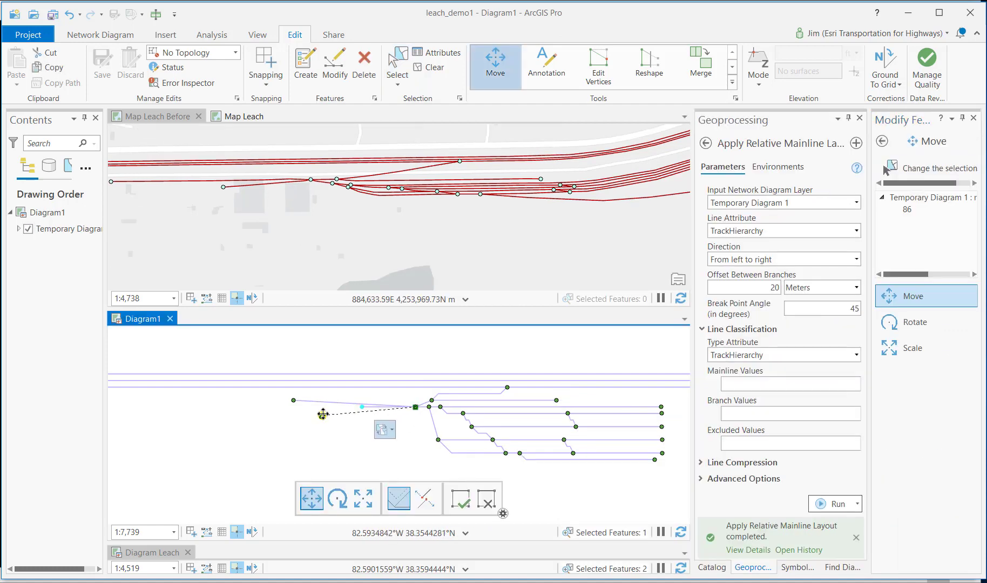
left_click(460, 499)
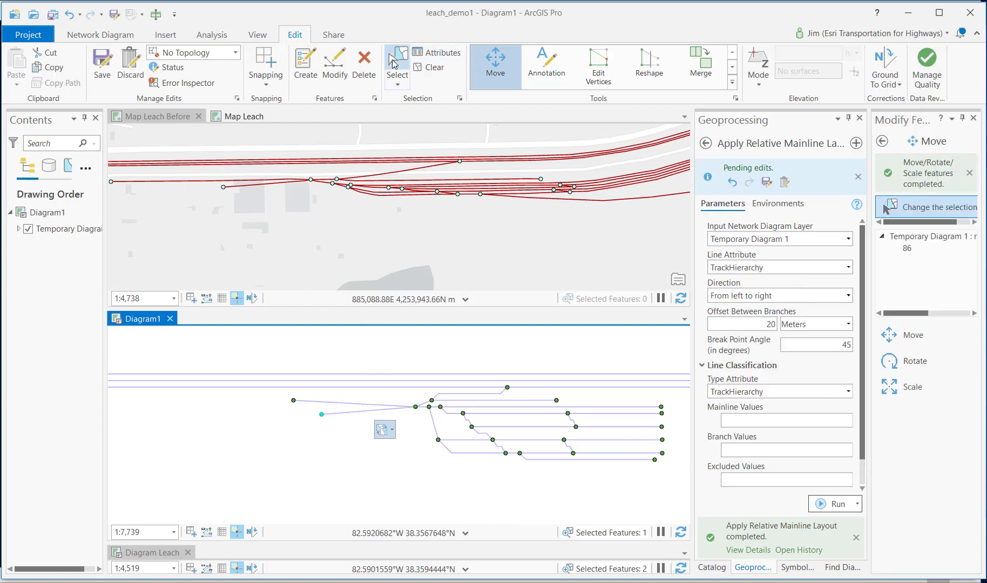
- Bend the connected edge with a new vertex, and save all diagram edits
left_click(398, 76)
left_click(366, 412)
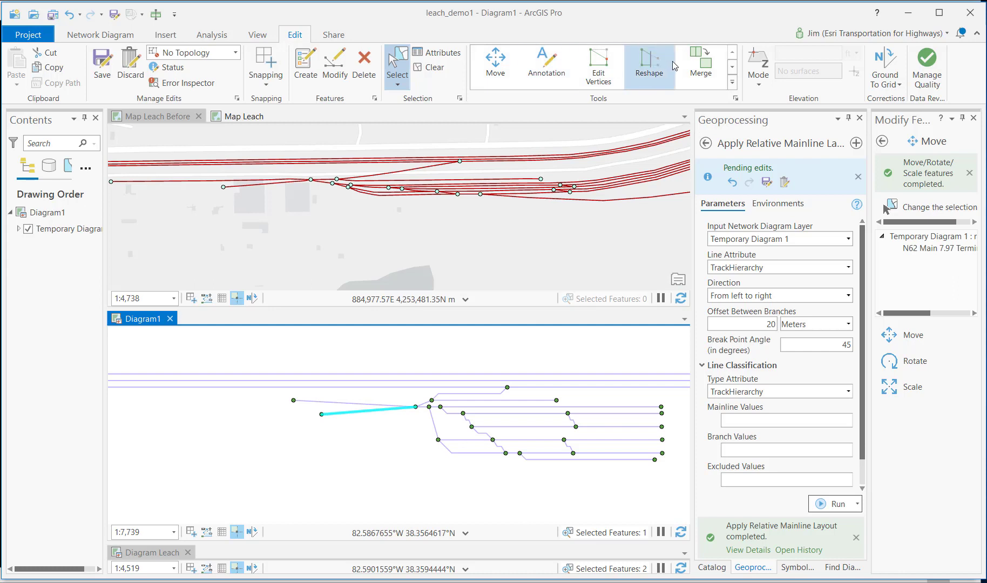
left_click(600, 64)
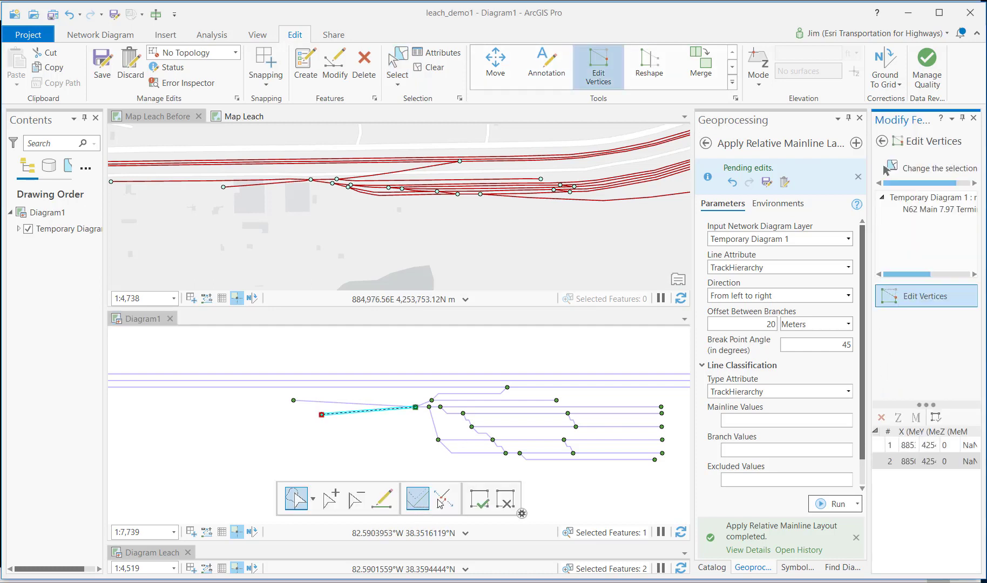
left_click(330, 498)
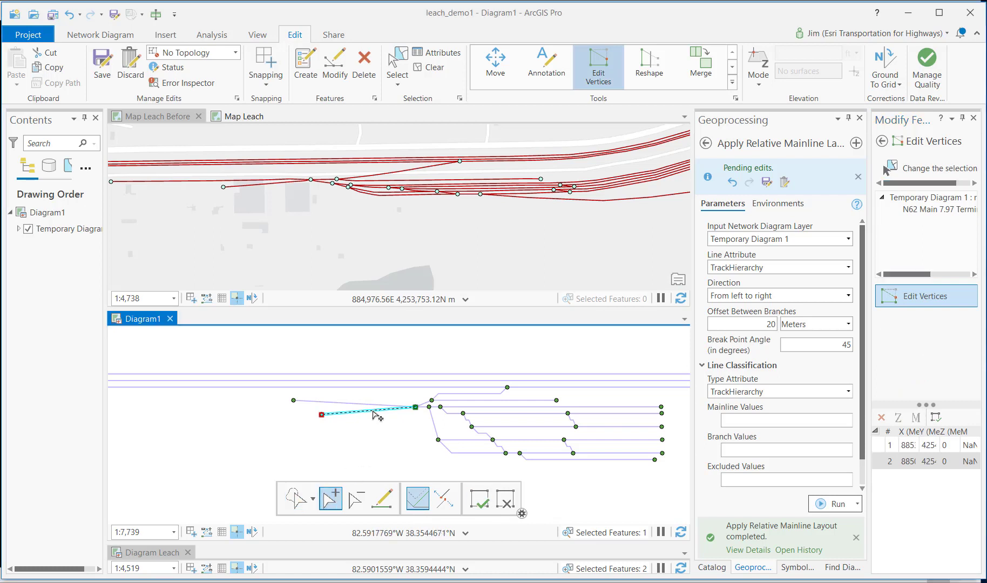
left_click(378, 414)
left_click_drag(378, 413, 404, 415)
left_click(479, 498)
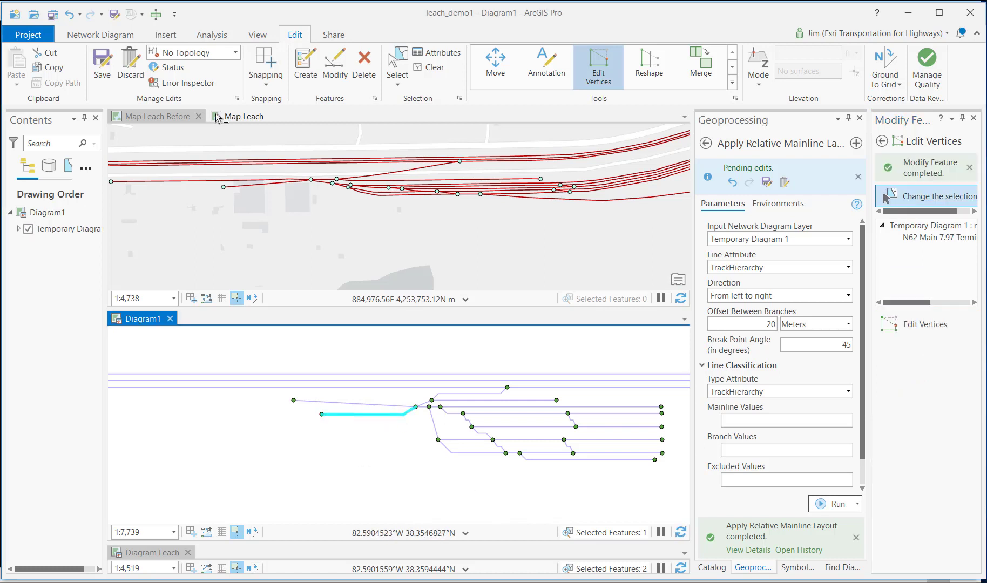
left_click(102, 65)
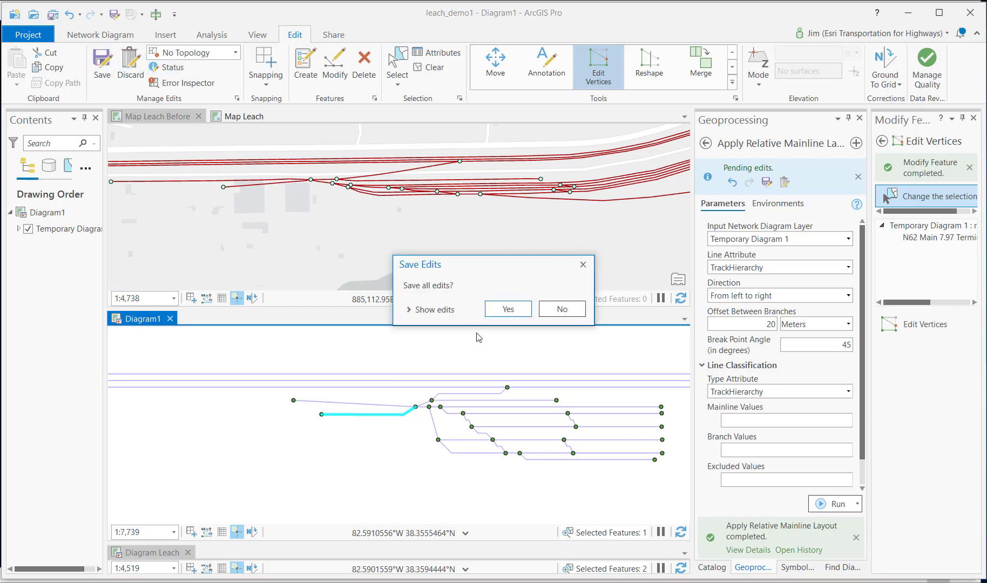
left_click(511, 309)
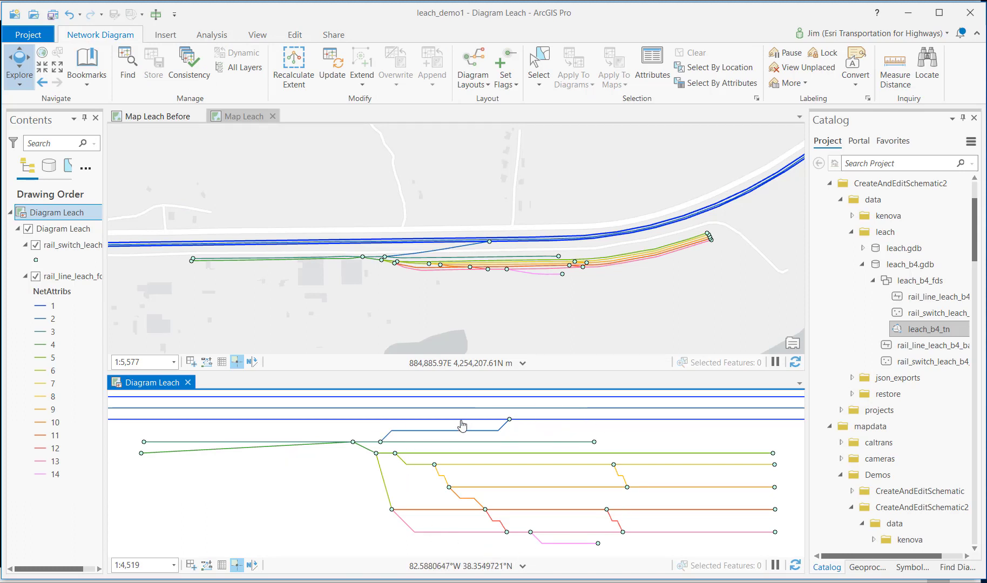
- Find and select Diagram Leach, export it, and return to the json tool results
left_click(124, 70)
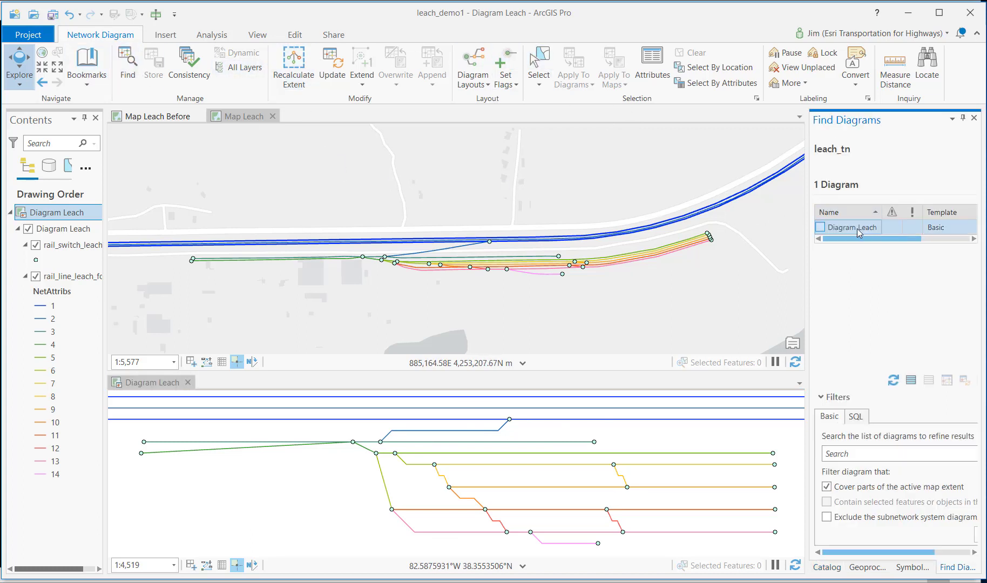
left_click(858, 229)
left_click_drag(808, 292, 715, 292)
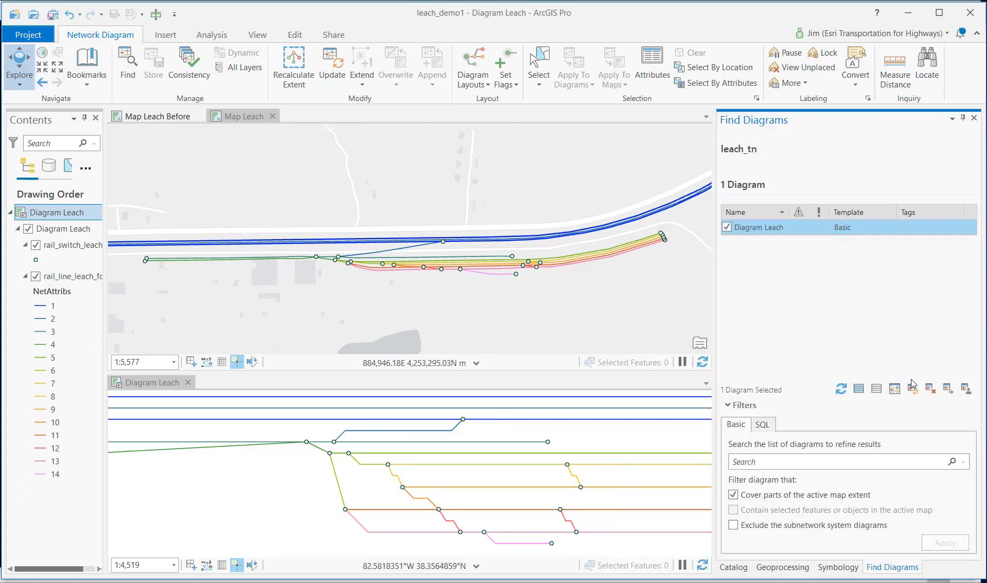
left_click(949, 389)
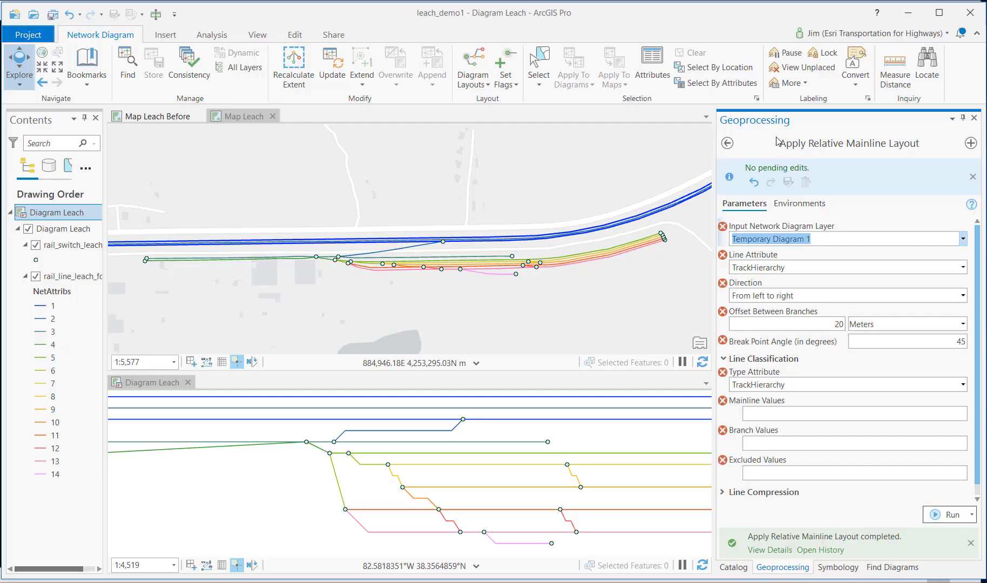
left_click(727, 143)
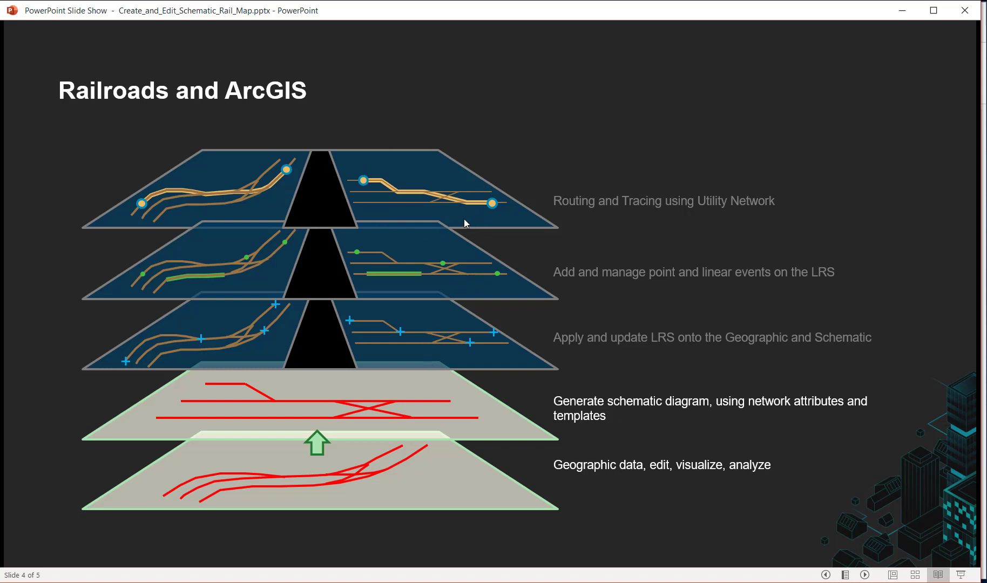
- Switch from the slideshow back to ArcGIS Pro and zoom the Map Leach view
key("alt+Tab")
scroll(402, 188, "up", 5)
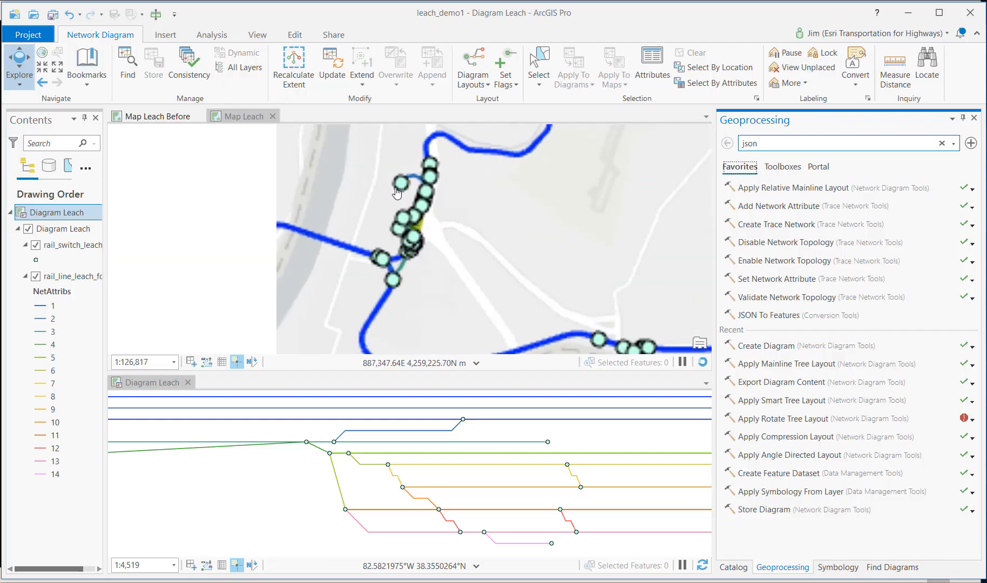
scroll(380, 218, "up", 3)
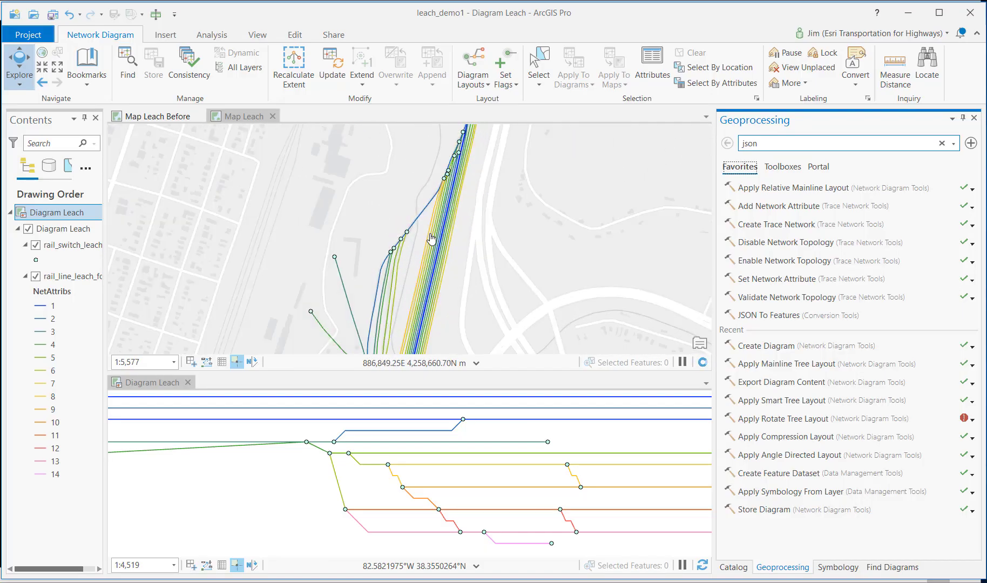
scroll(447, 264, "up", 2)
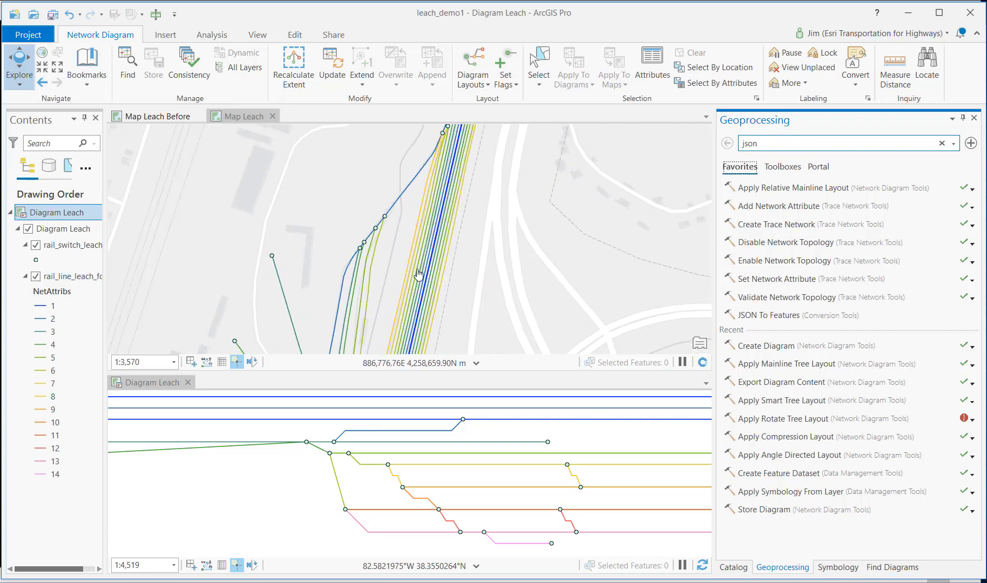
scroll(425, 268, "down", 2)
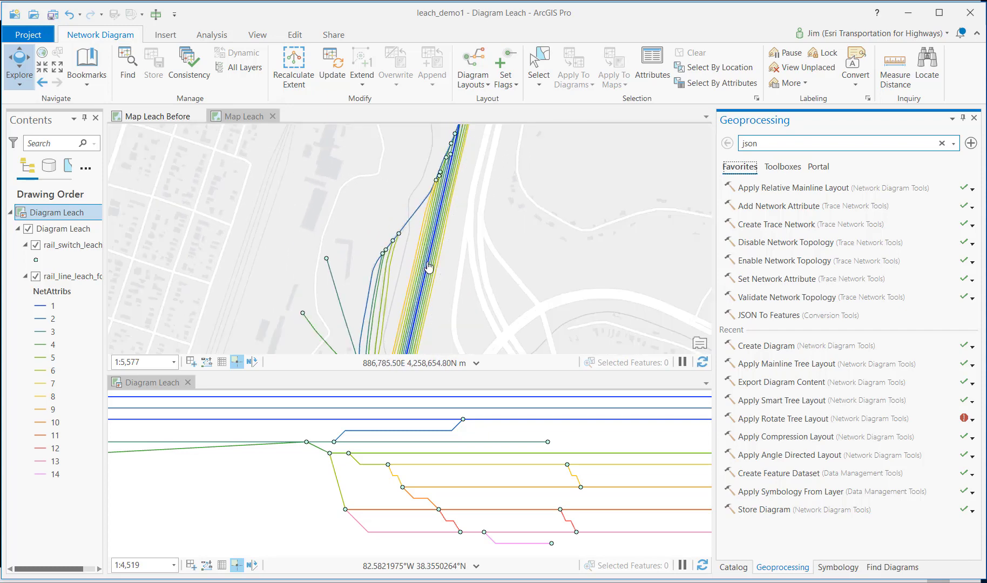